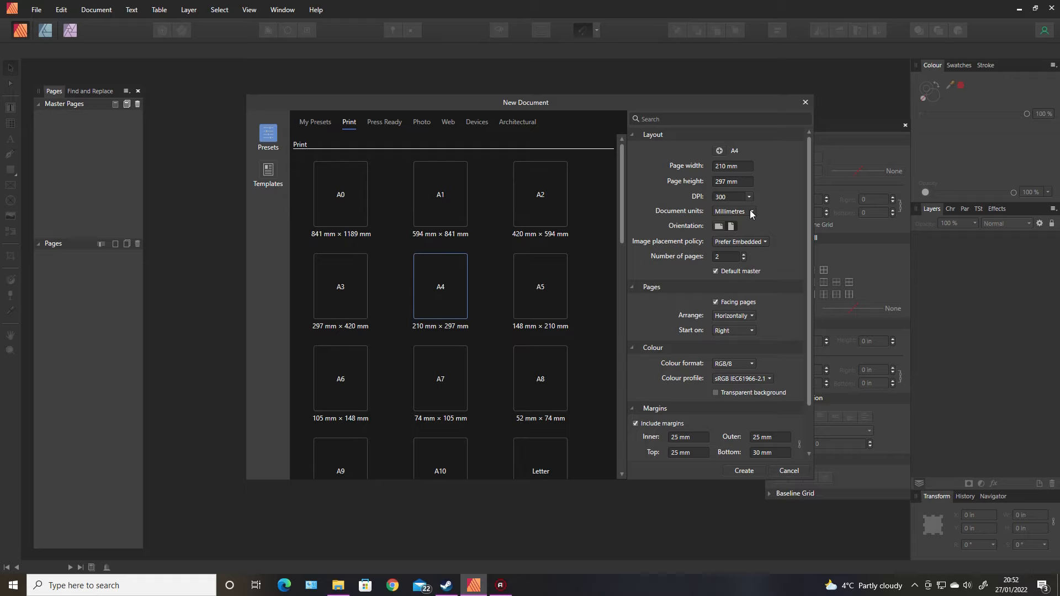
Set the document units to inches and the page size to 6 in wide by 9 in high
click(750, 215)
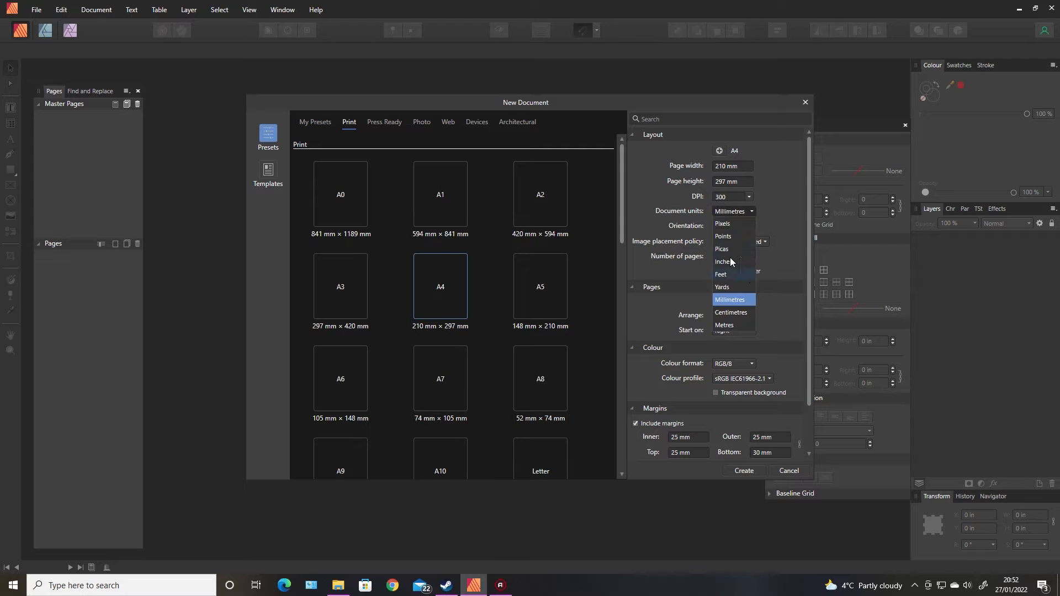
click(735, 260)
click(729, 165)
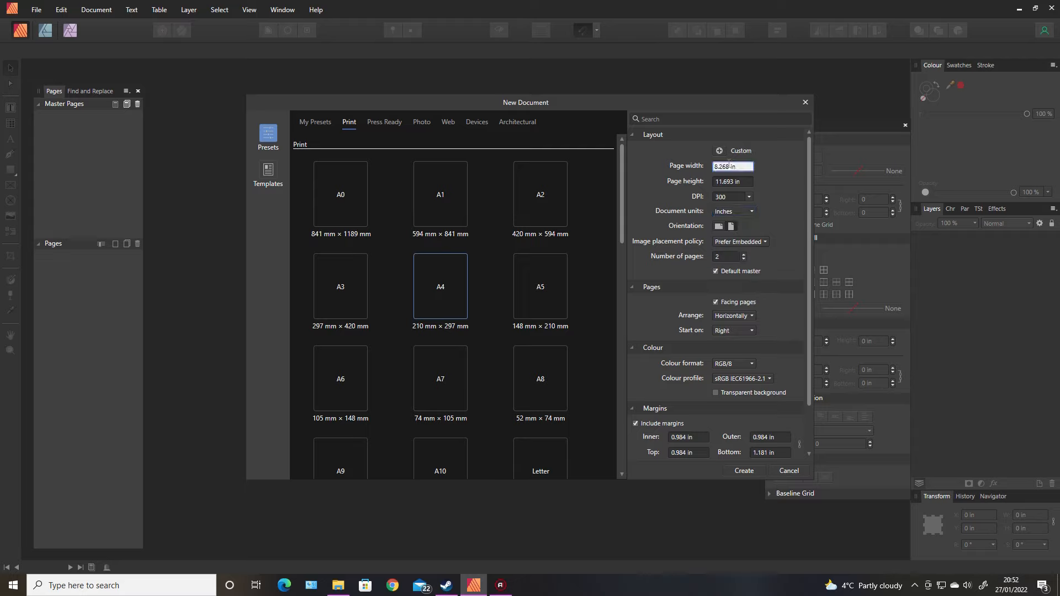
text(6)
key(Return)
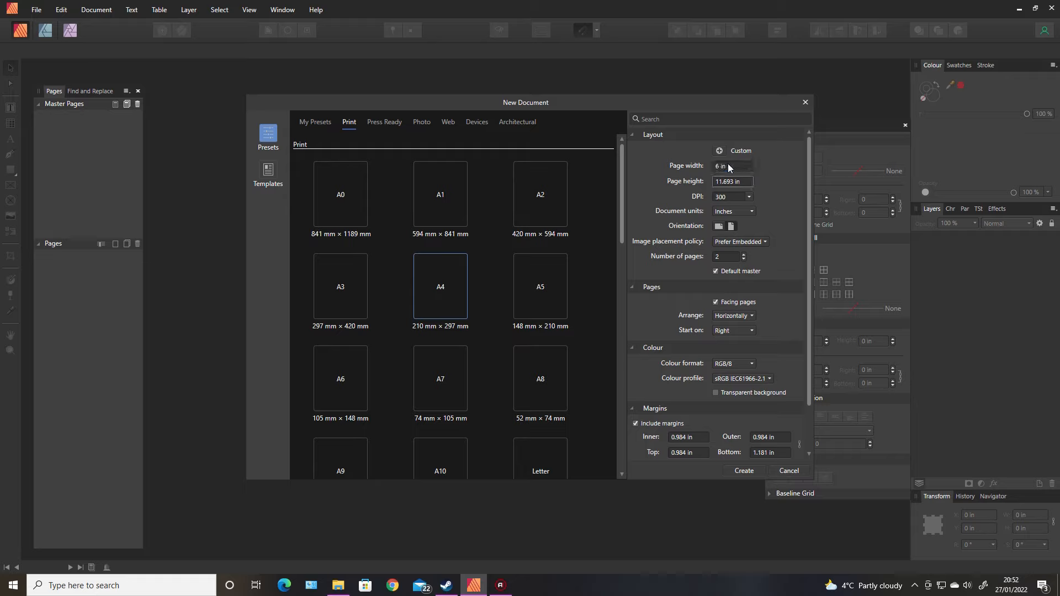
text(9)
key(Tab)
Set the colour format to CMYK/8
click(752, 365)
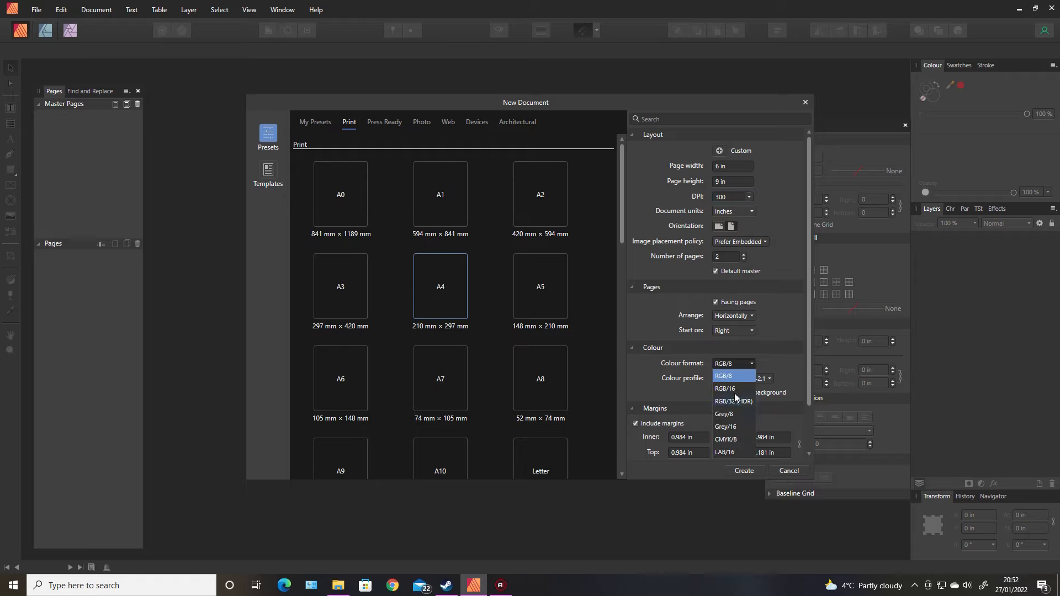
click(726, 440)
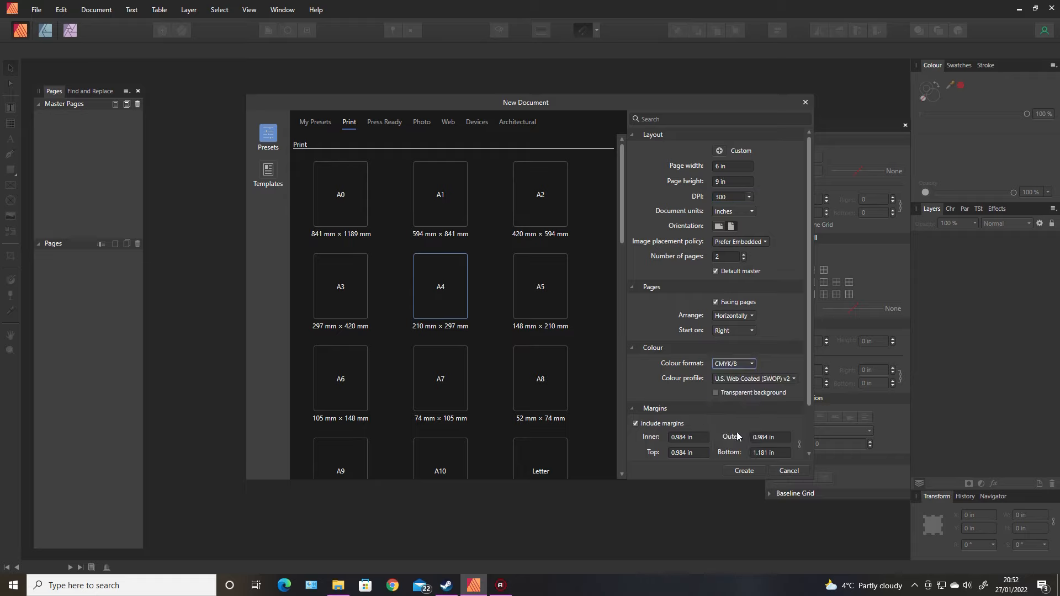
Set the margins to 0.325 in inner and 0.25 in outer, top and bottom
drag(809, 289, 807, 346)
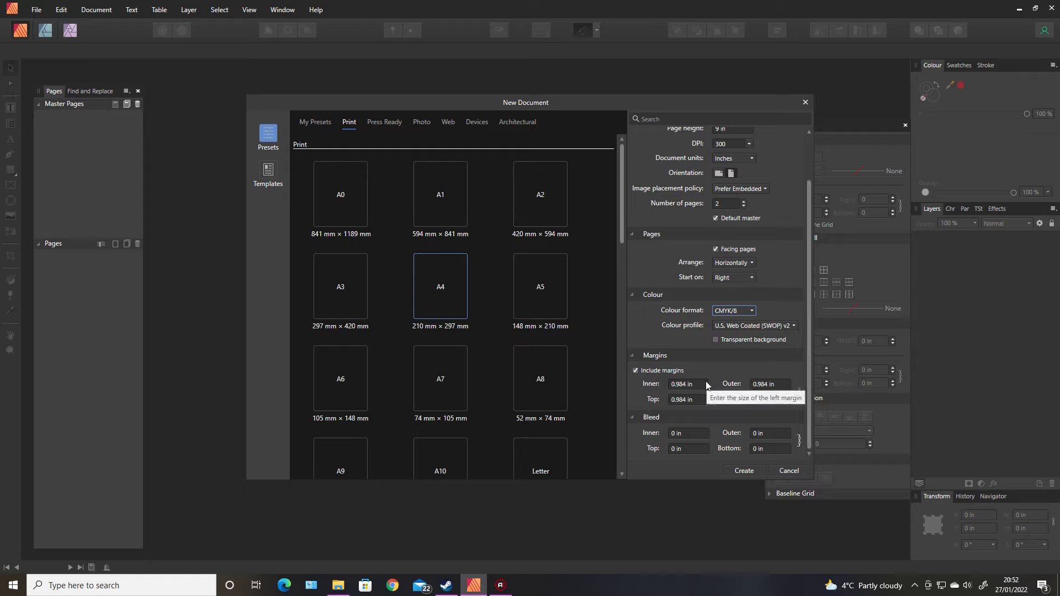
click(688, 384)
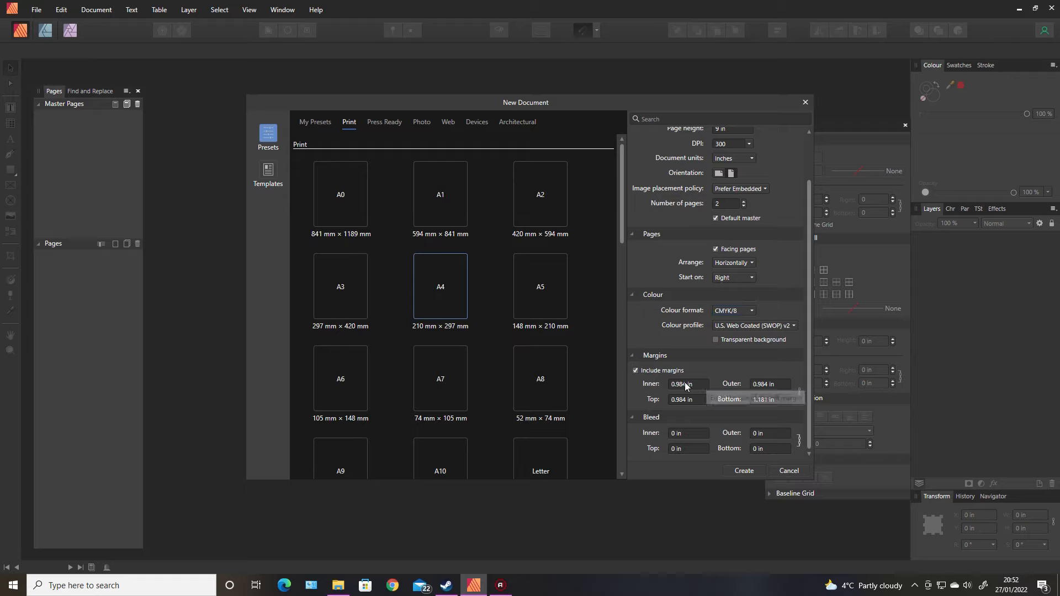
text(.25)
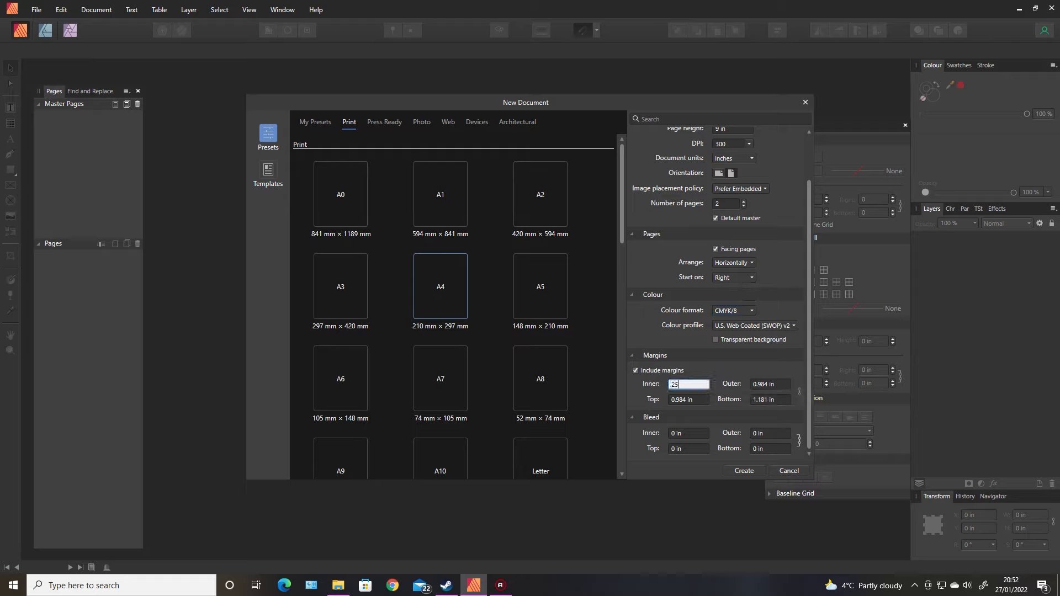
key(BackSpace)
key(BackSpace)
text(325)
key(Tab)
key(ctrl+a)
text(.25)
key(Tab)
key(Tab)
key(ctrl+a)
text(.25)
Set the bleed to 0.125 in and create the document
key(Tab)
key(ctrl+a)
text(.25)
key(Tab)
key(Tab)
key(ctrl+a)
text(.125)
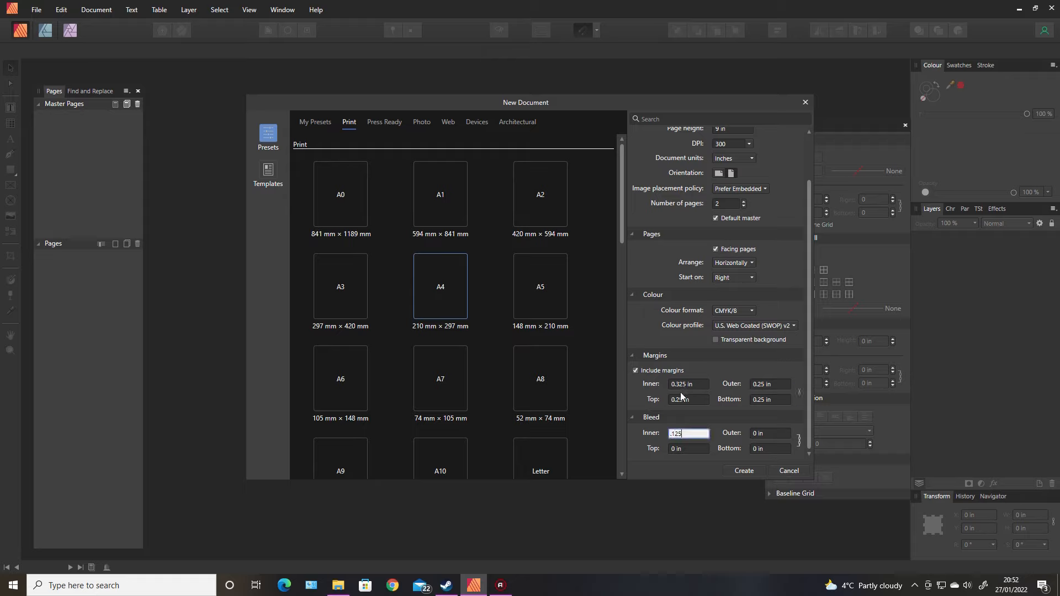
key(Tab)
click(745, 472)
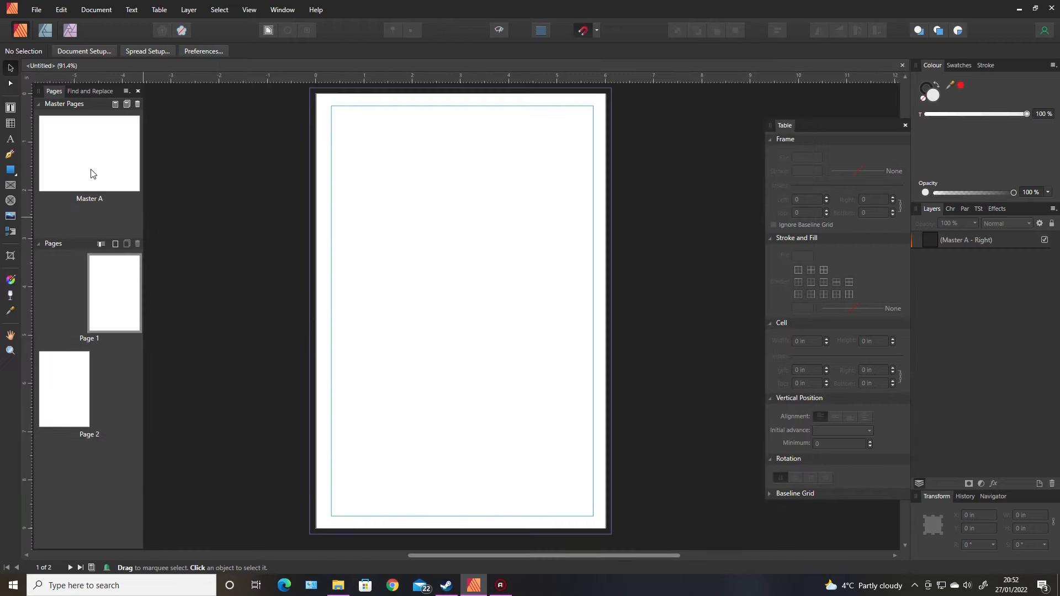
Open Master A and draw a table from its top-left corner, selecting its columns and applying all cell borders
double_click(91, 173)
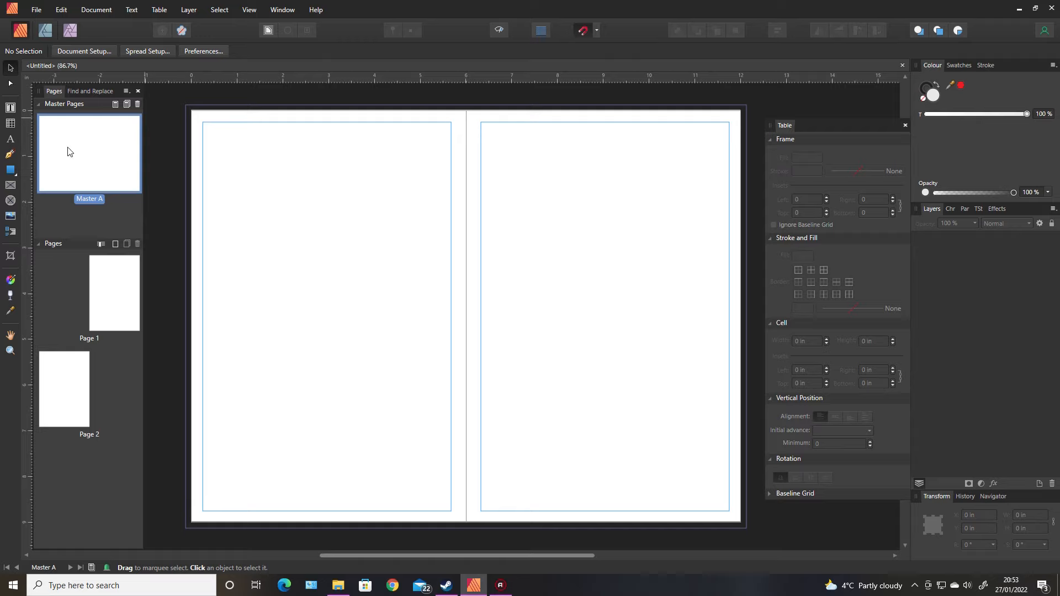
click(10, 123)
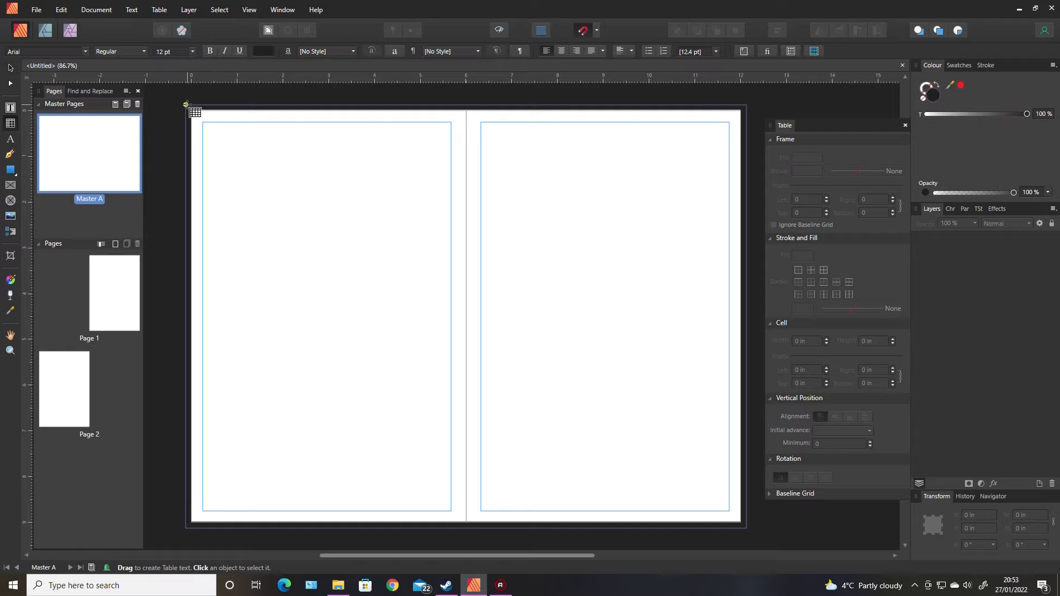
drag(186, 105, 300, 331)
drag(216, 97, 258, 97)
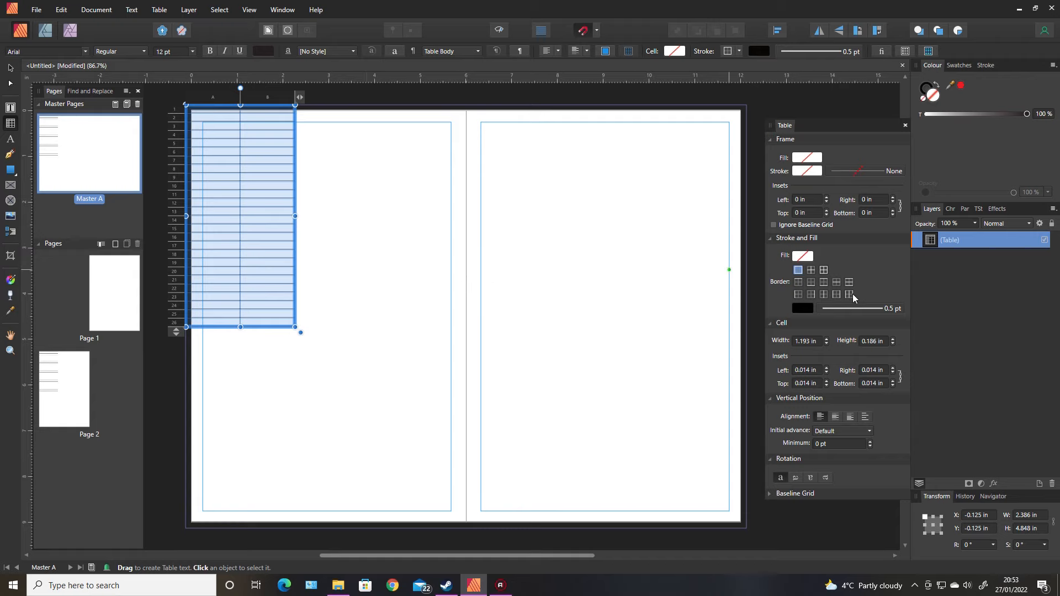
click(824, 272)
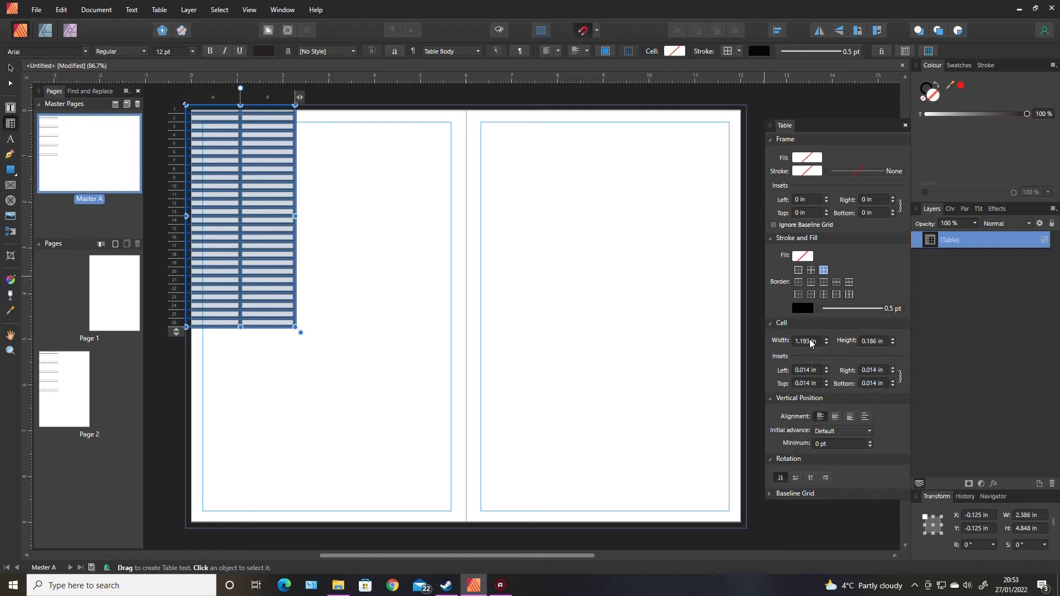
click(810, 342)
text(325)
key(Return)
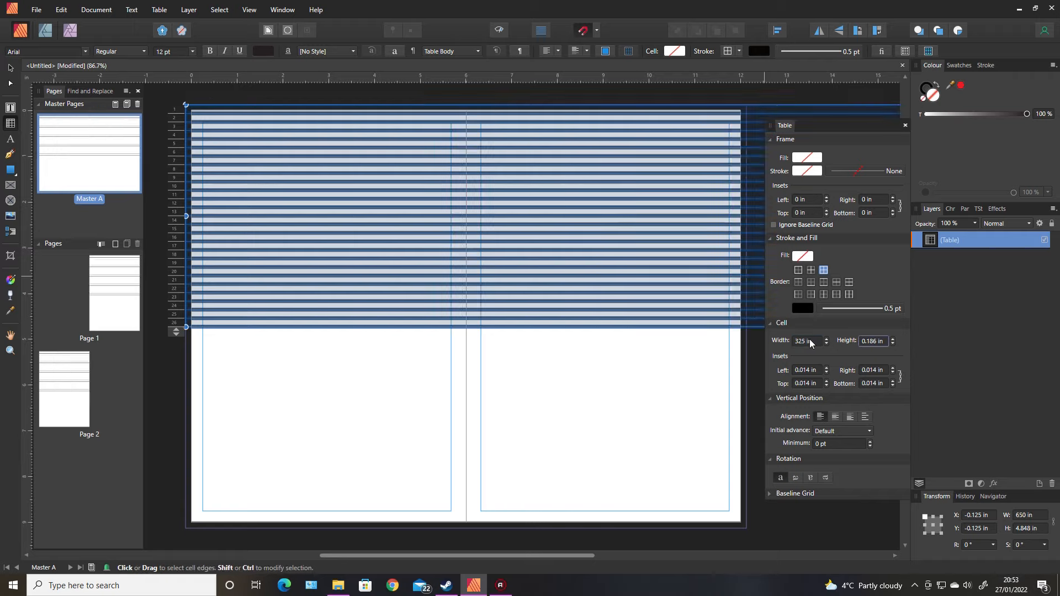
Set the table's cells to 0.25 in wide and high
click(810, 342)
key(BackSpace)
text(0.25)
key(Return)
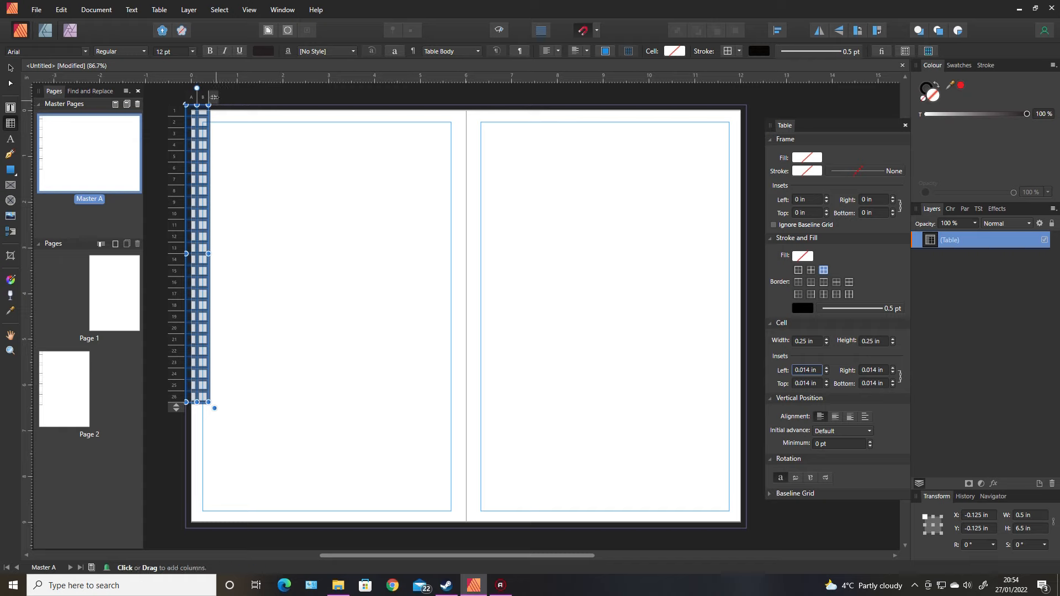
Extend the table with columns and rows until it covers the whole spread
drag(213, 97, 740, 90)
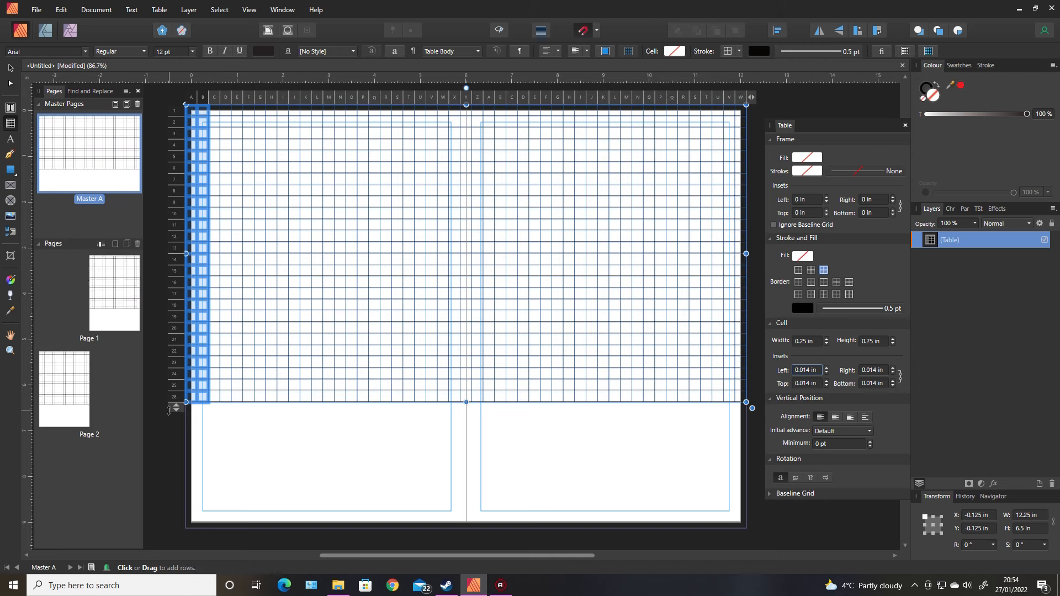
drag(176, 410, 177, 536)
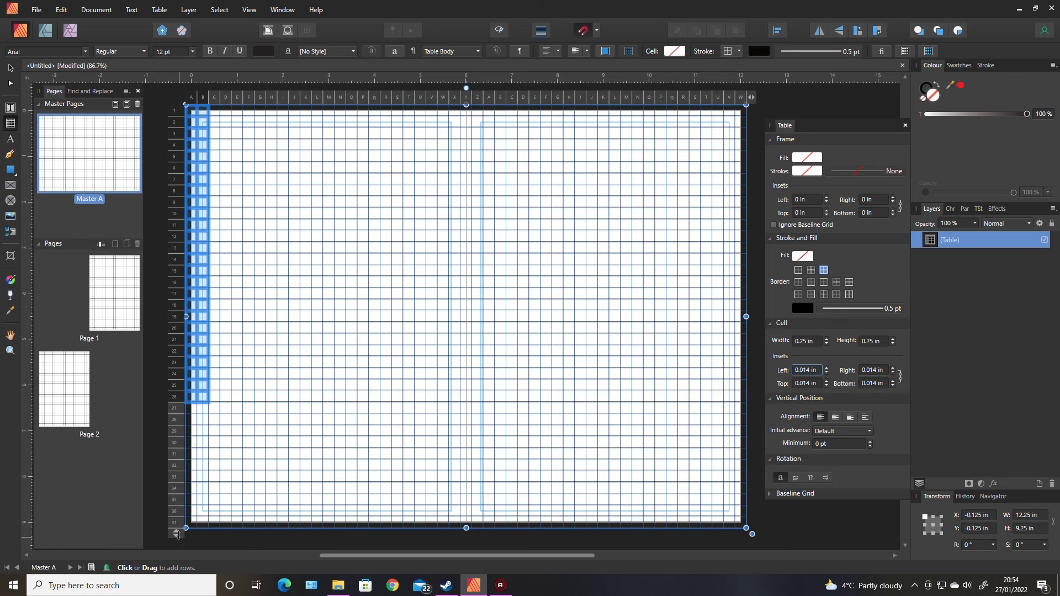
click(160, 484)
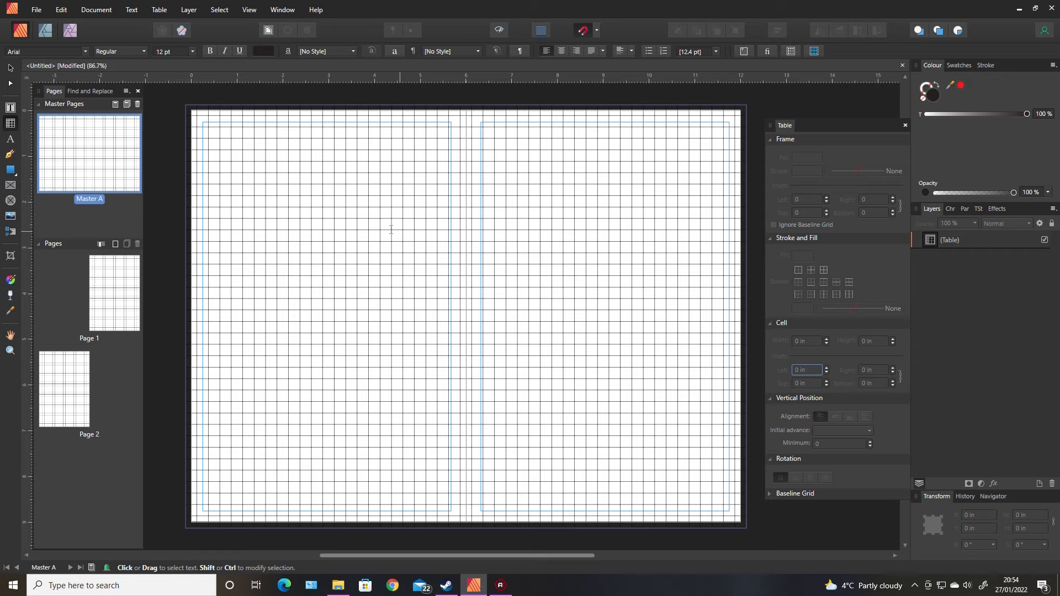
Add a new master page with the default settings
click(122, 223)
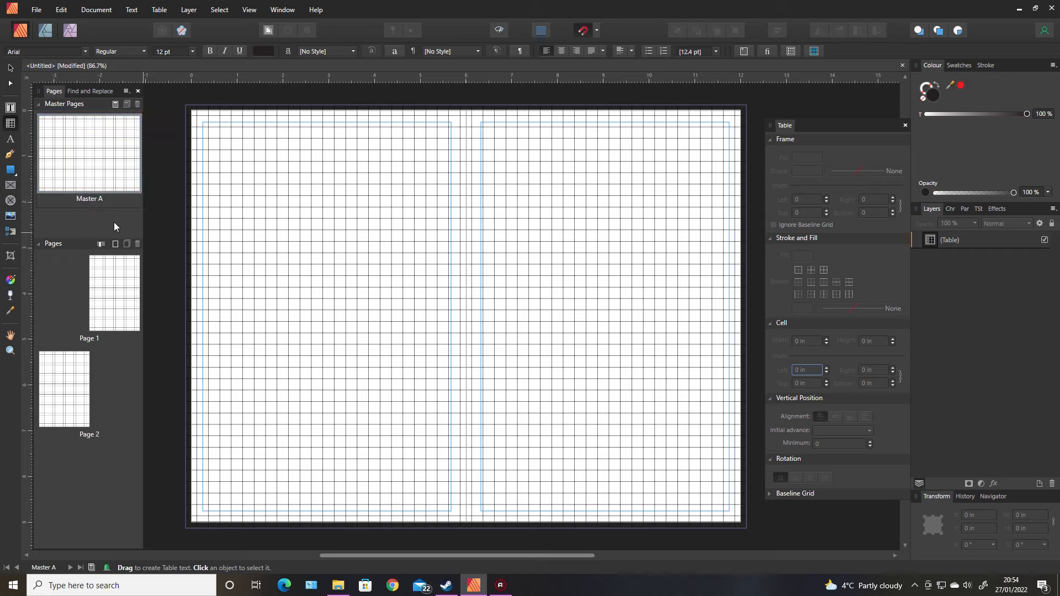
right_click(103, 222)
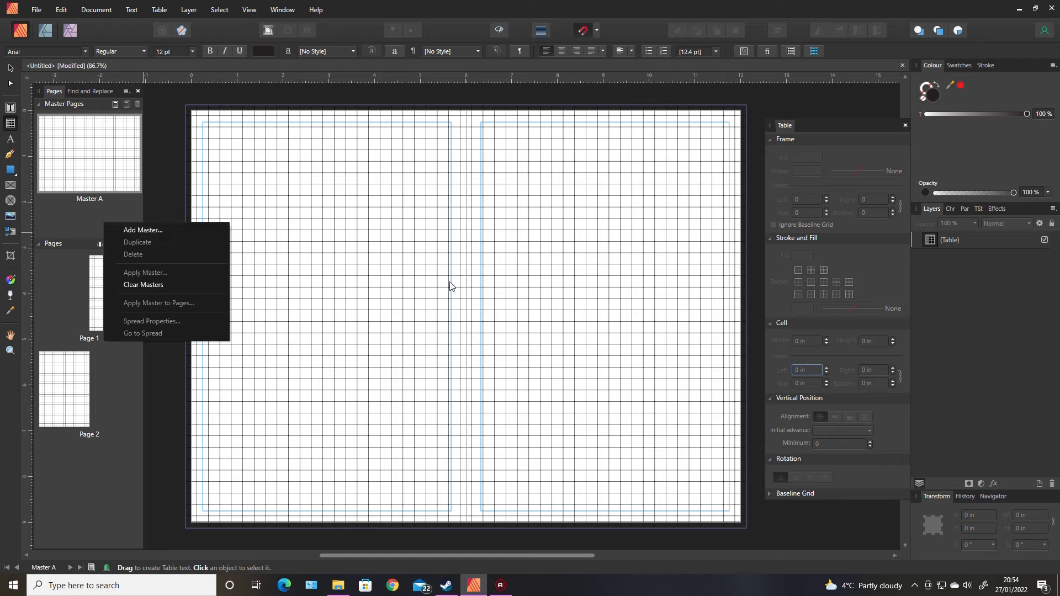
click(152, 233)
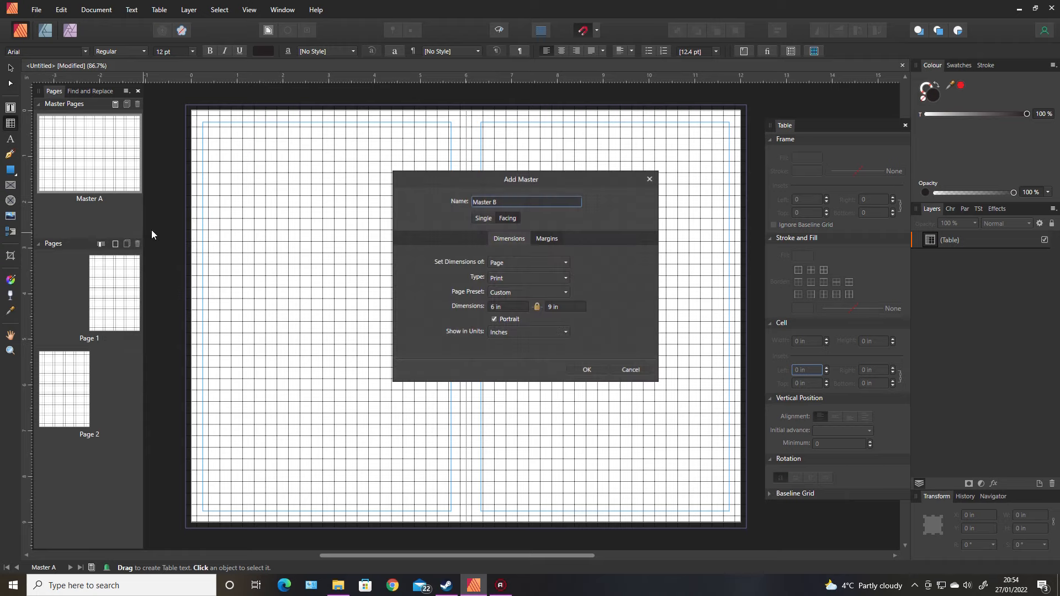
click(584, 370)
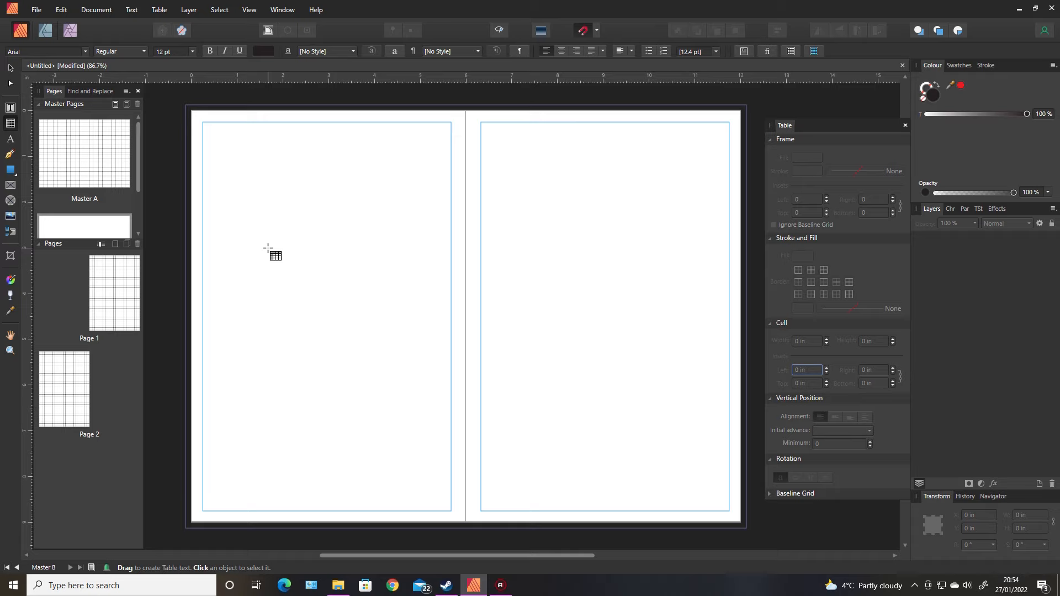
Draw a table on Master B and set its cells to 0.125 in wide and high
drag(185, 104, 305, 299)
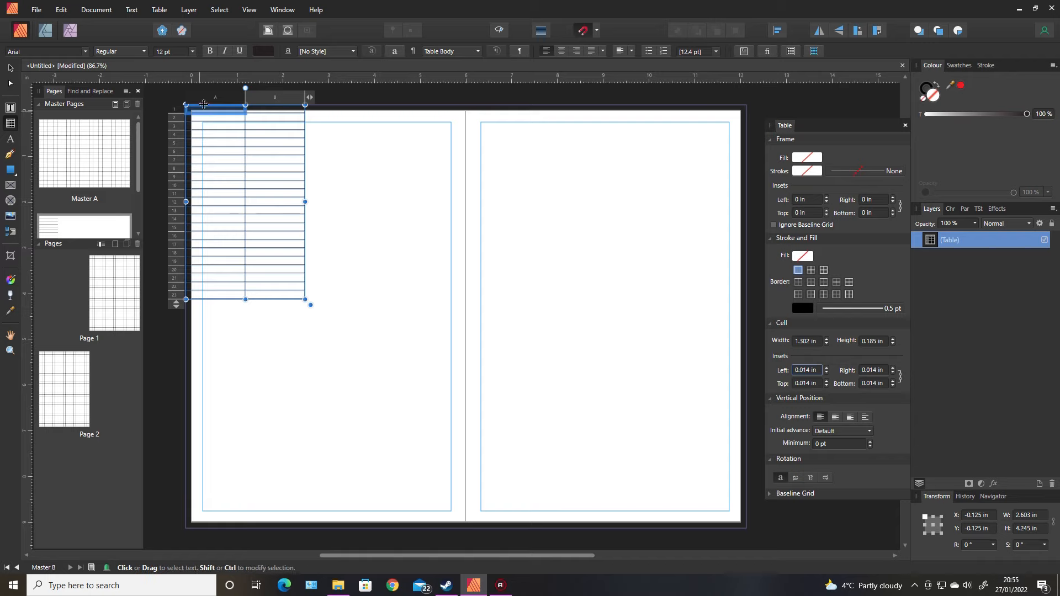
drag(210, 98, 260, 97)
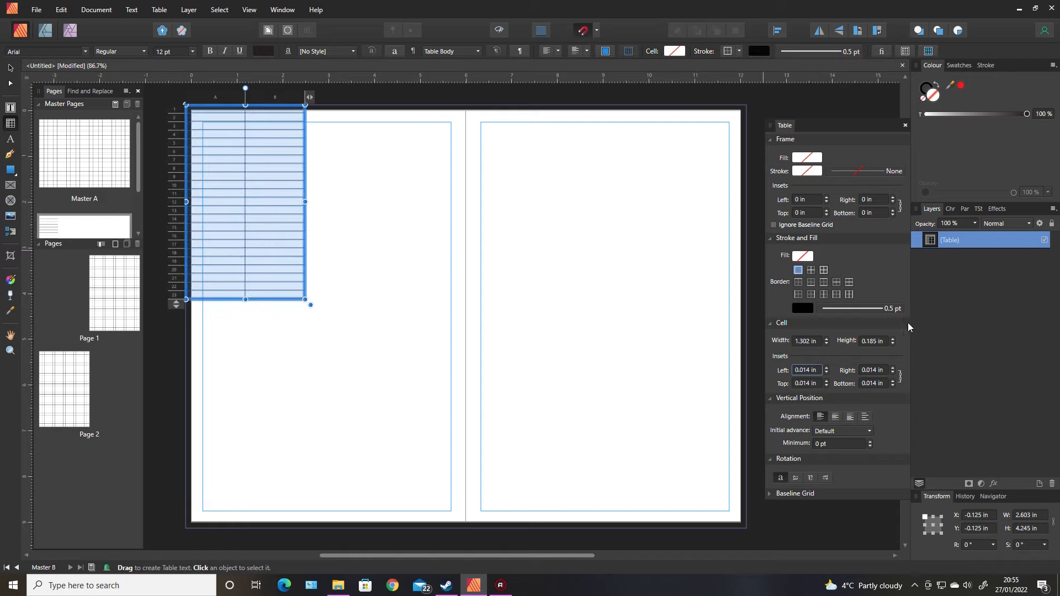
click(802, 342)
text(0.125)
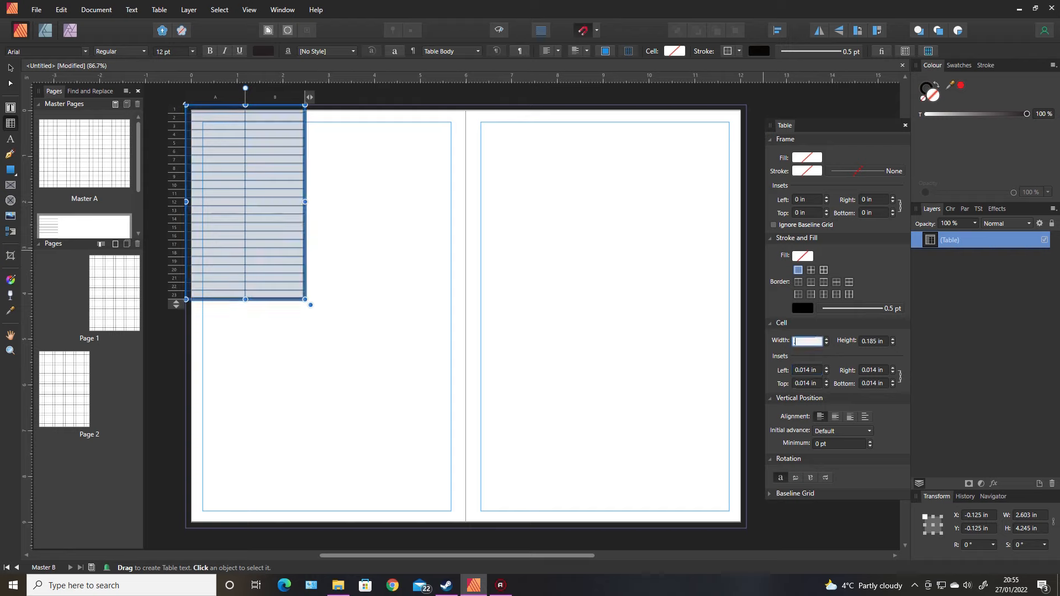
key(Tab)
text(.125)
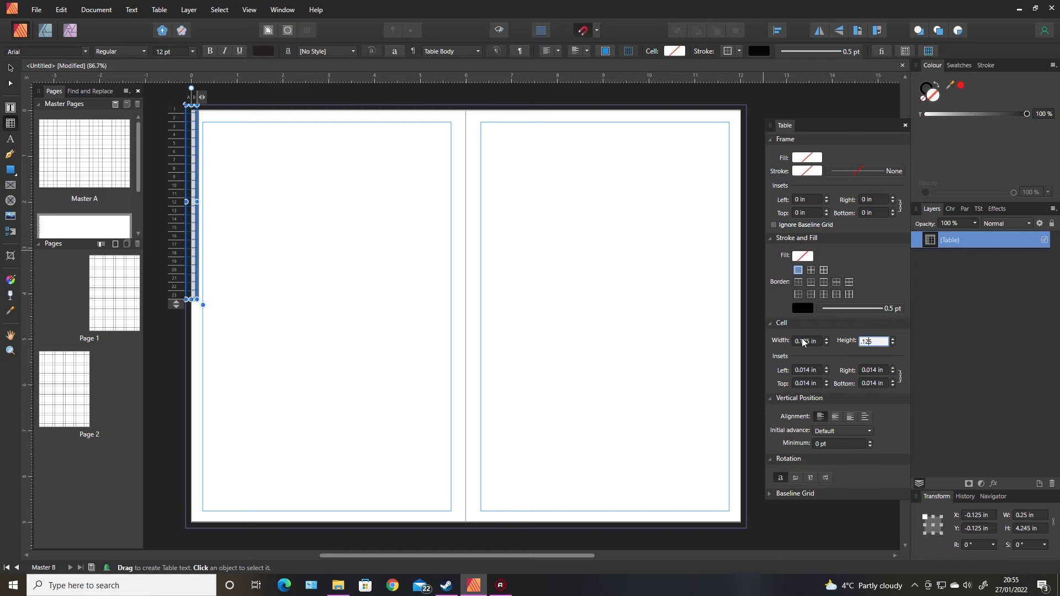
key(Tab)
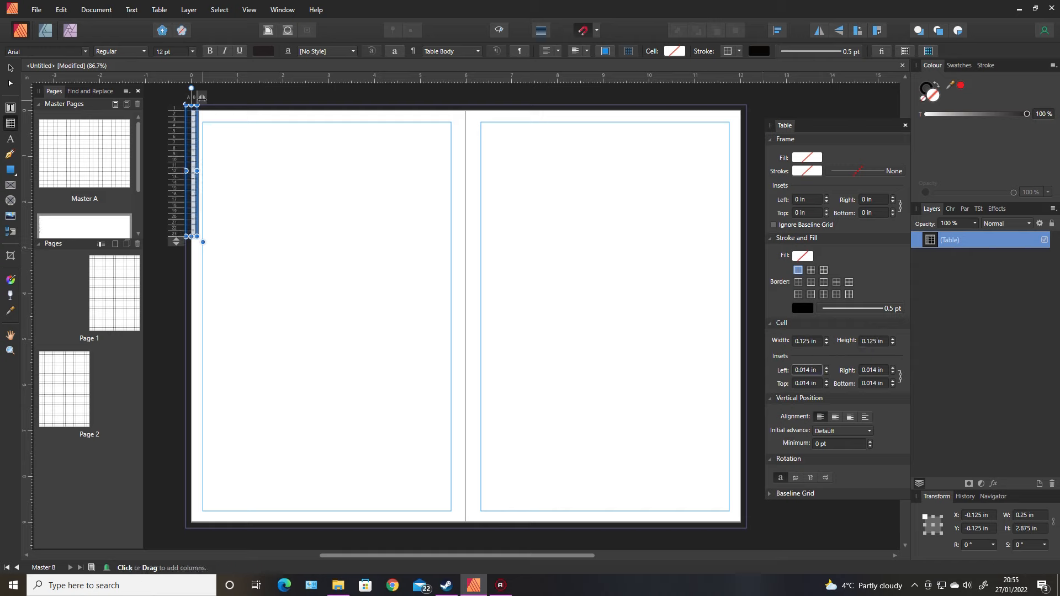
Extend the Master B table with columns and rows to cover the whole spread
drag(204, 97, 746, 107)
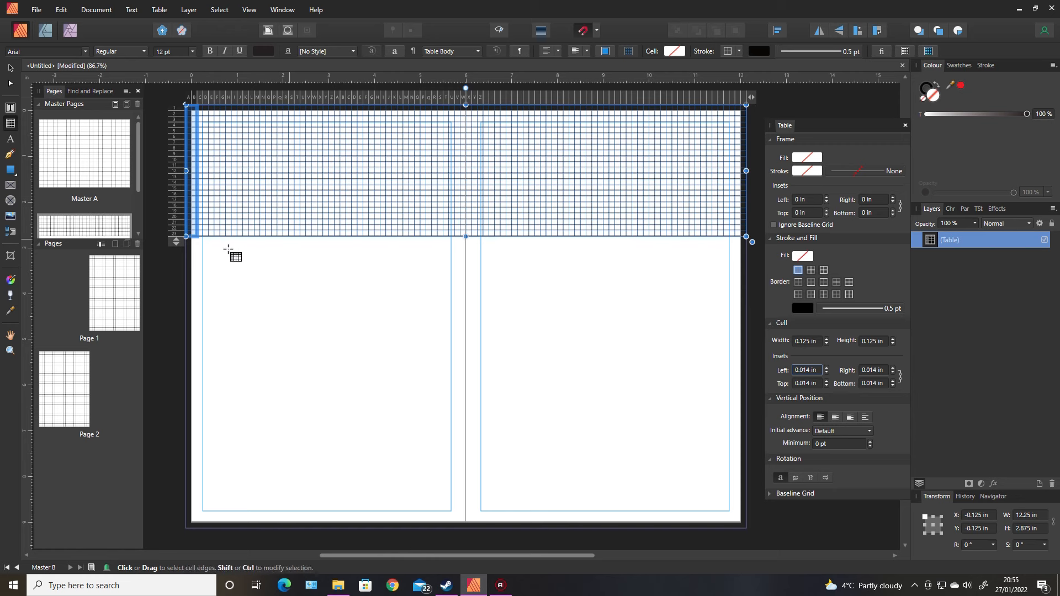
drag(165, 369, 176, 533)
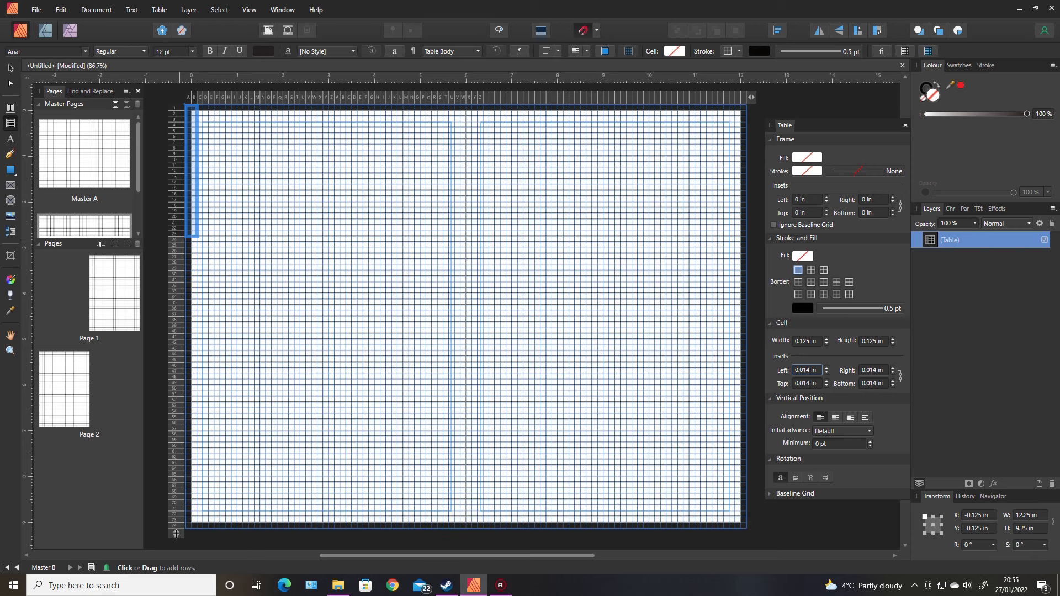
click(153, 446)
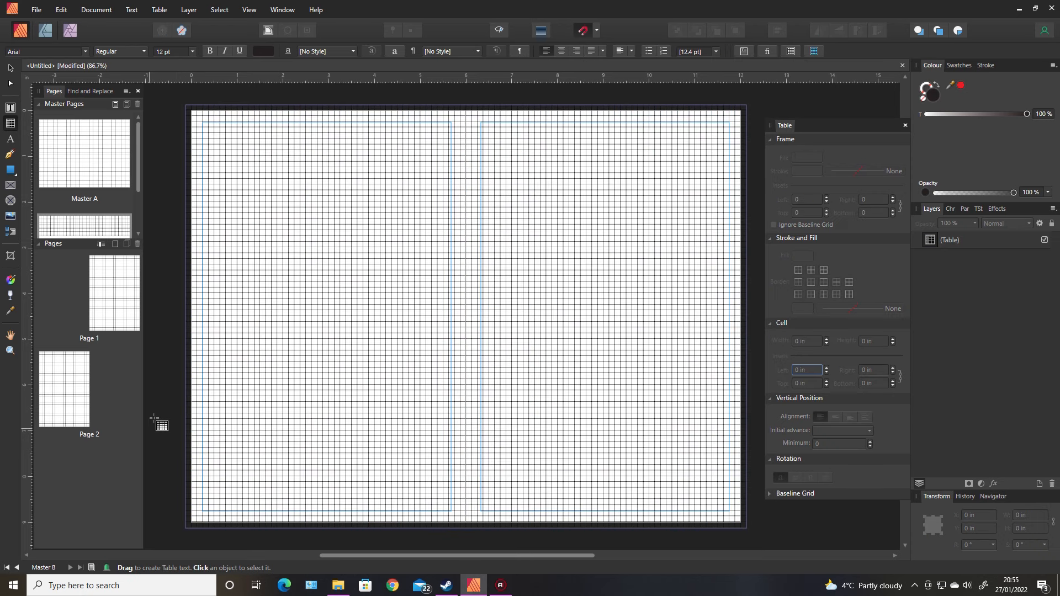
Insert another master page after Master B with the default settings
drag(139, 171, 139, 221)
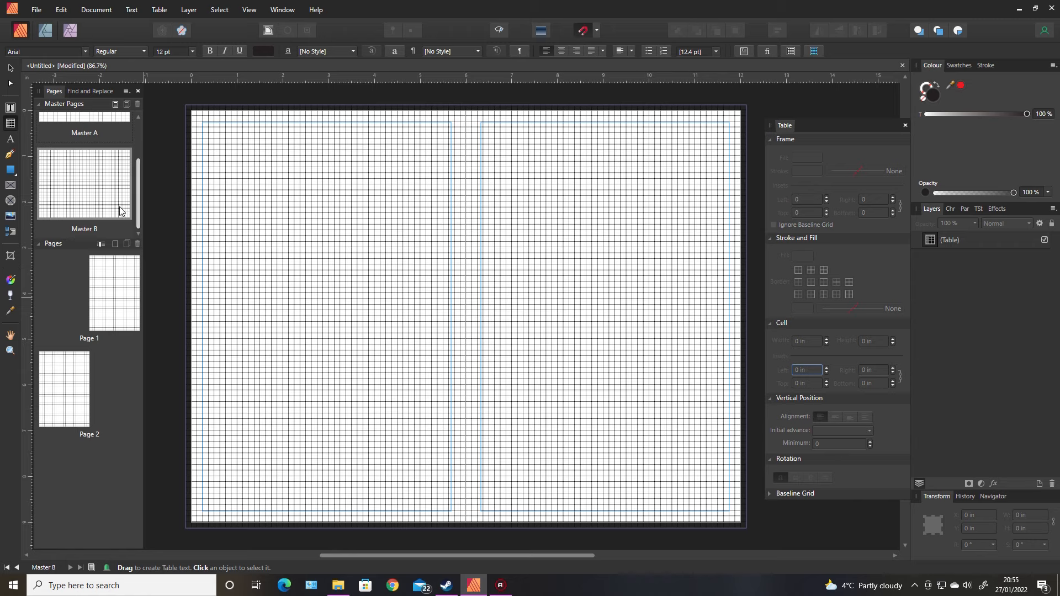
right_click(119, 209)
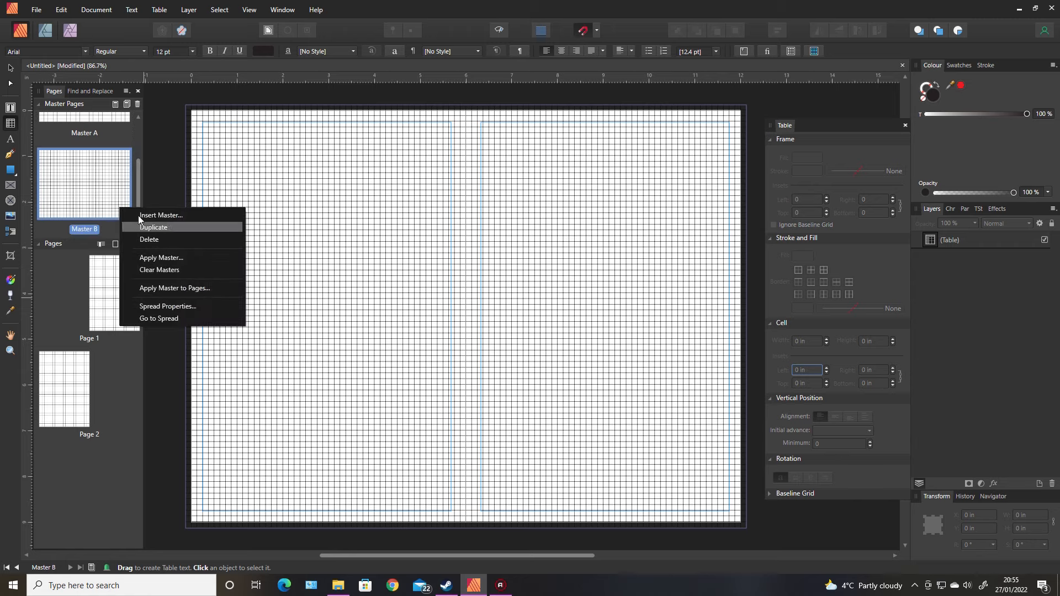
click(157, 215)
click(579, 369)
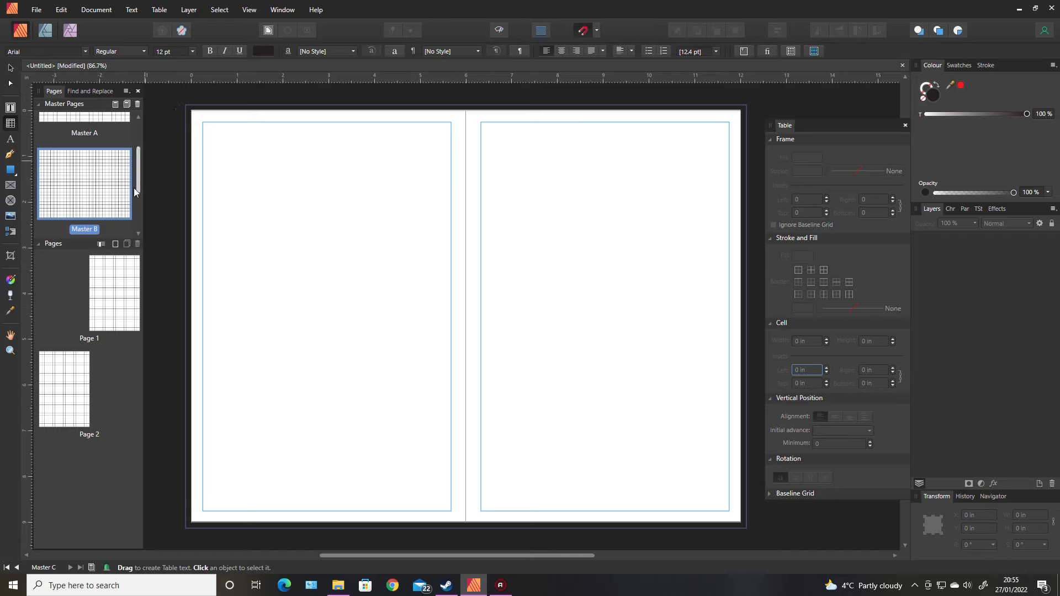
Draw a table on Master C and set its cells to 0.5 in wide and 0.5 in high
drag(138, 183, 138, 220)
double_click(114, 212)
drag(186, 105, 284, 228)
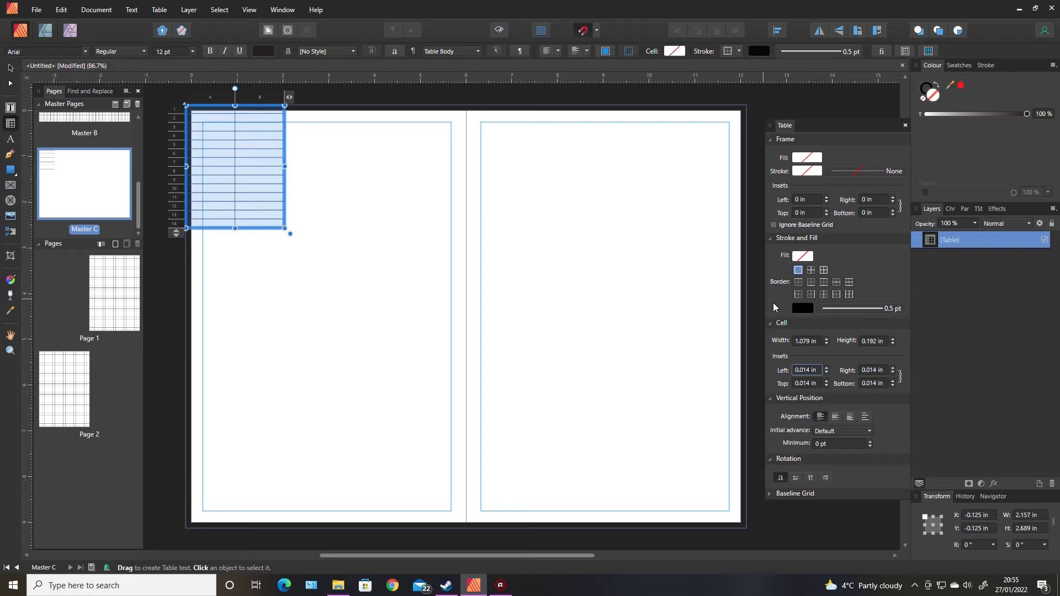
click(809, 342)
text(.5)
key(Tab)
text(.5)
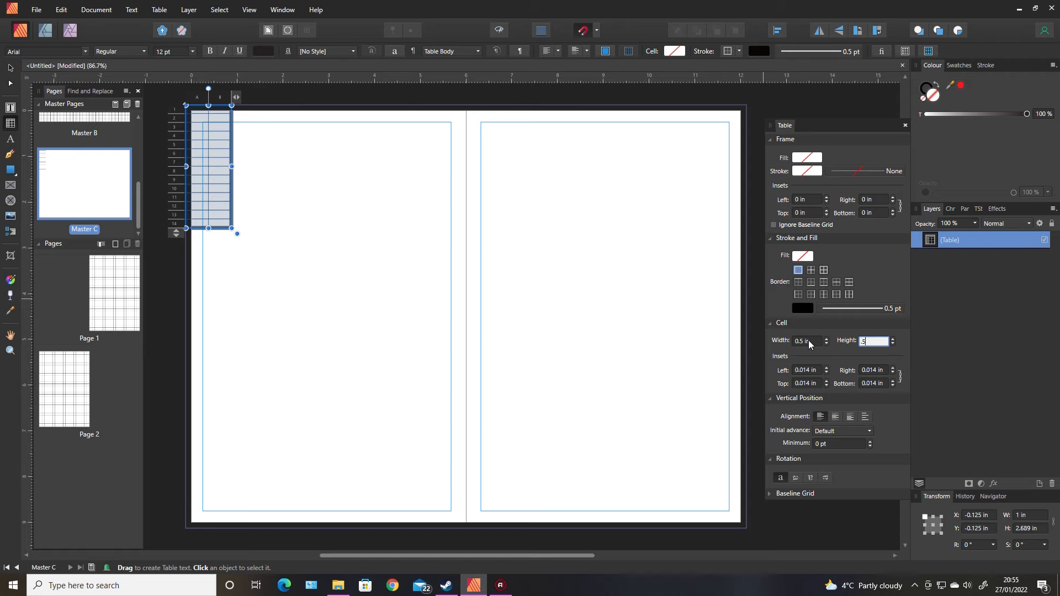
key(Tab)
Extend the Master C table with columns and rows until it covers the whole spread
drag(237, 97, 763, 97)
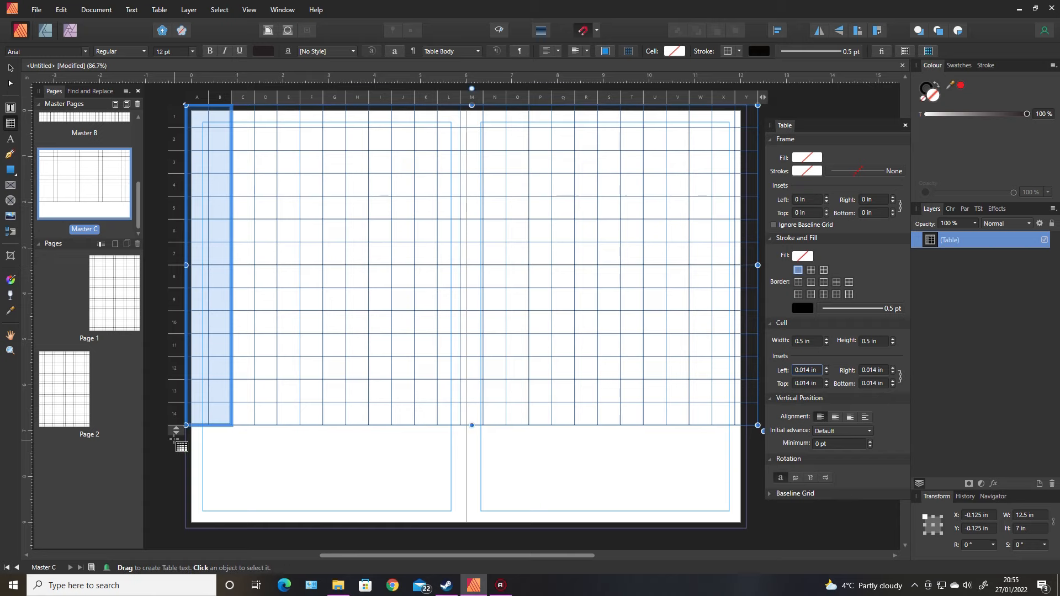
drag(176, 430, 169, 538)
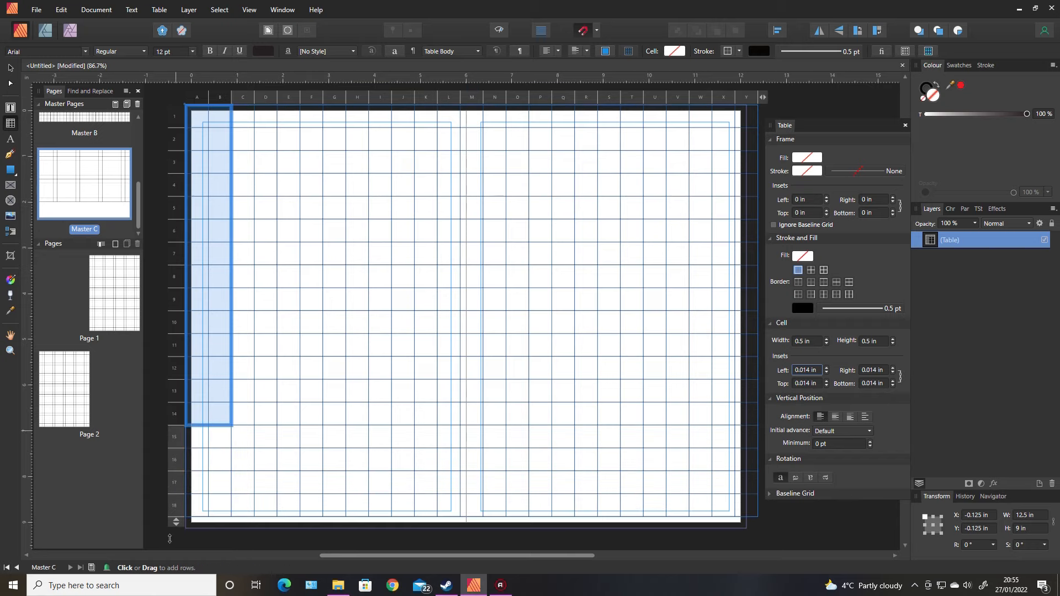
click(159, 466)
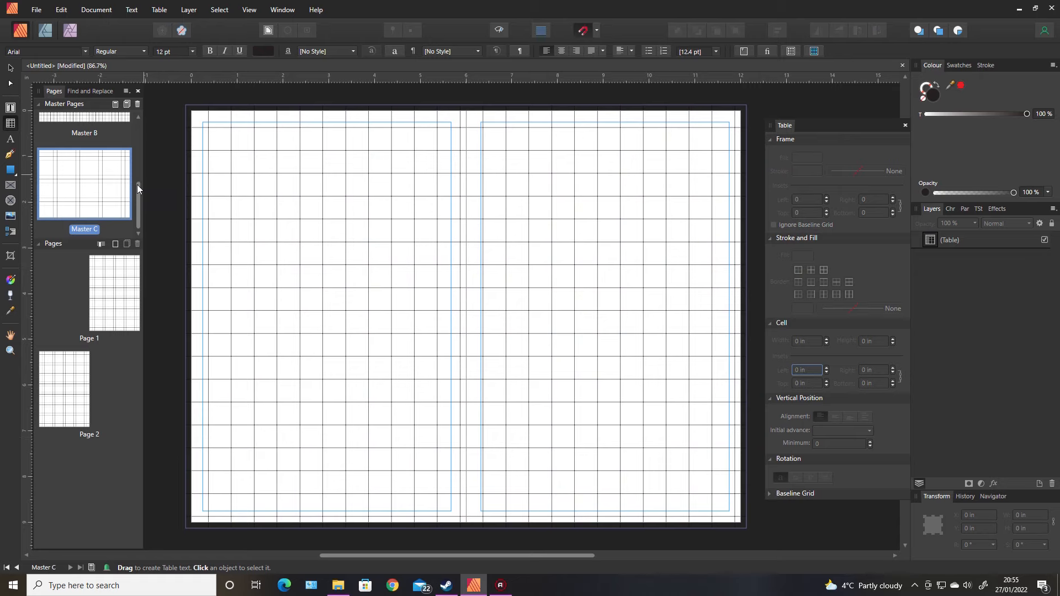
Switch between Masters A, B and C to compare their grid tables
drag(137, 186, 138, 125)
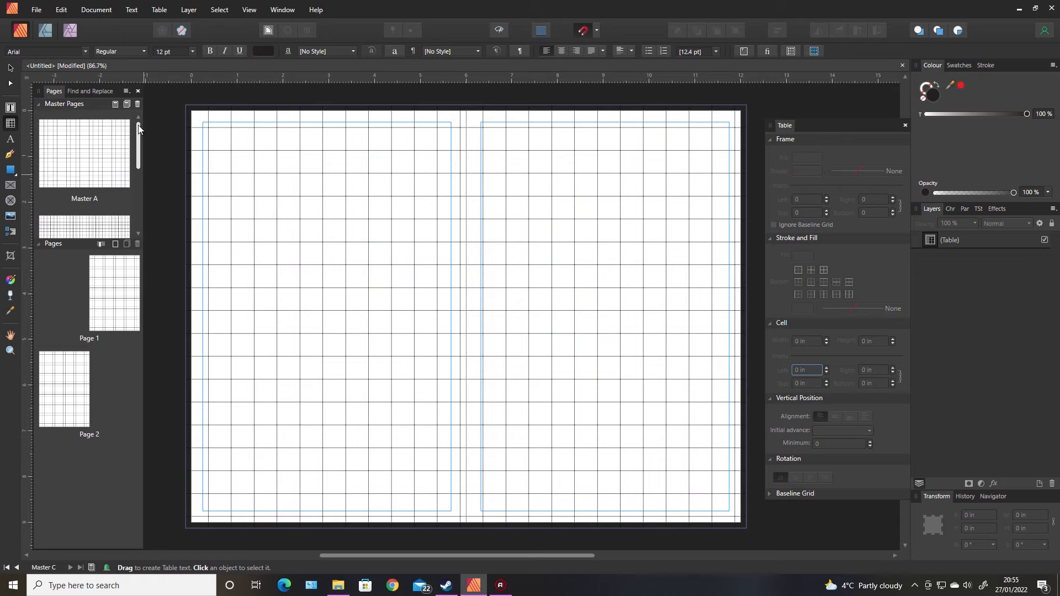
double_click(100, 148)
double_click(95, 227)
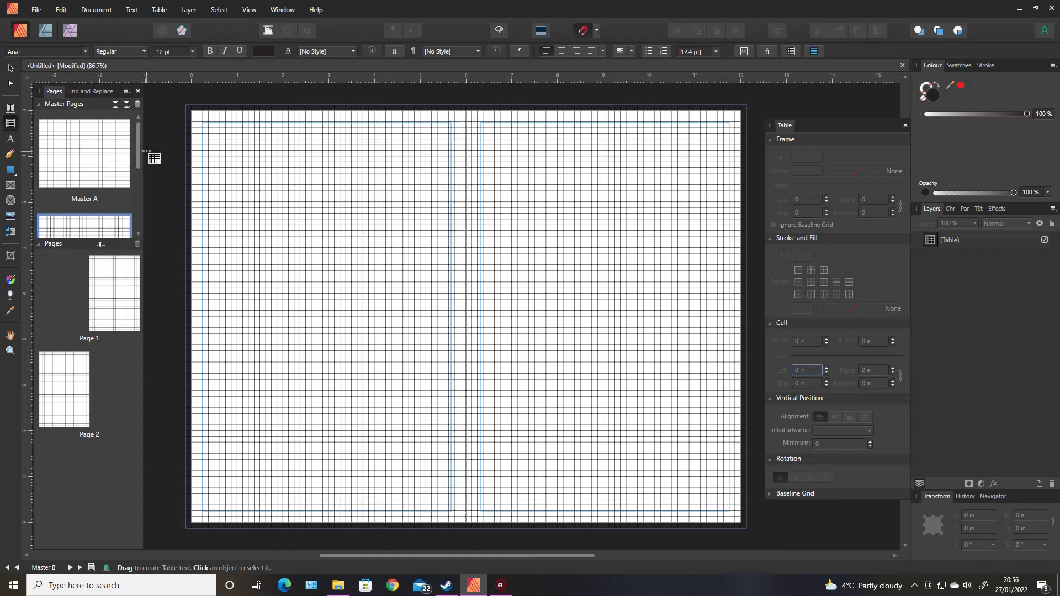
drag(137, 149, 140, 205)
click(112, 201)
double_click(112, 201)
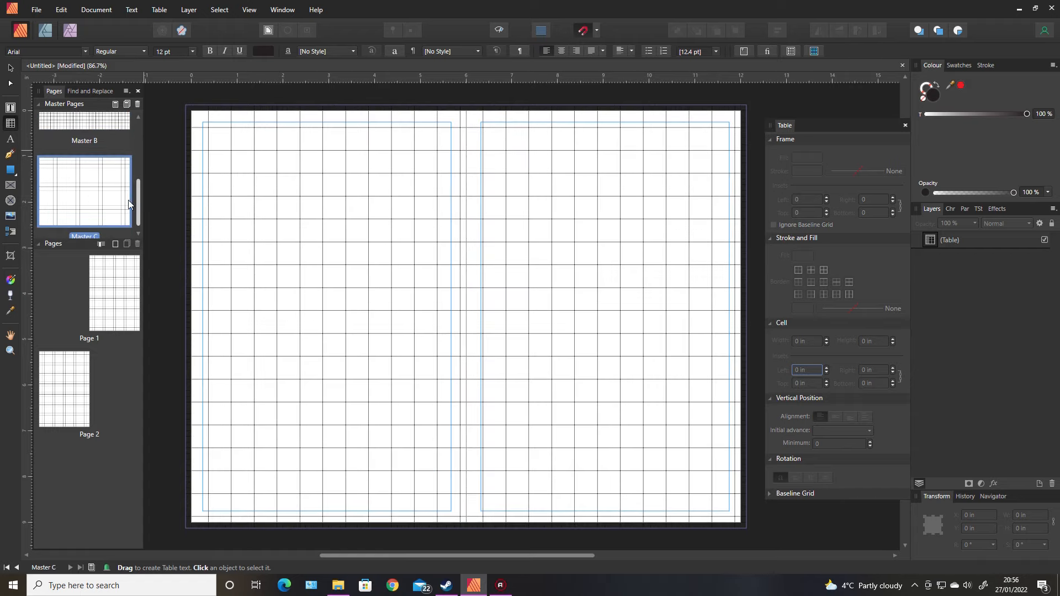
drag(137, 197, 132, 149)
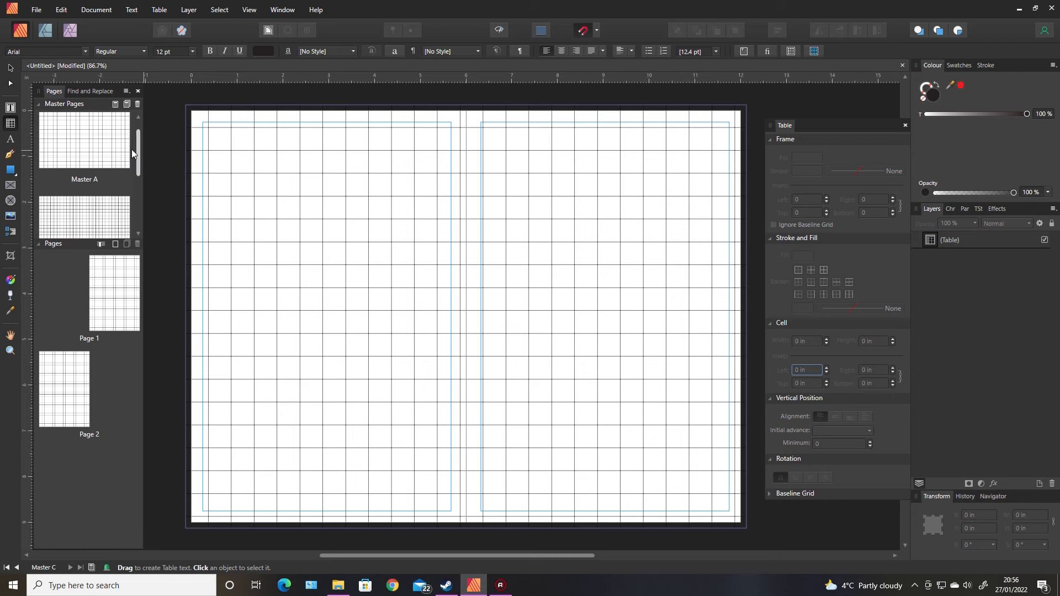
double_click(102, 149)
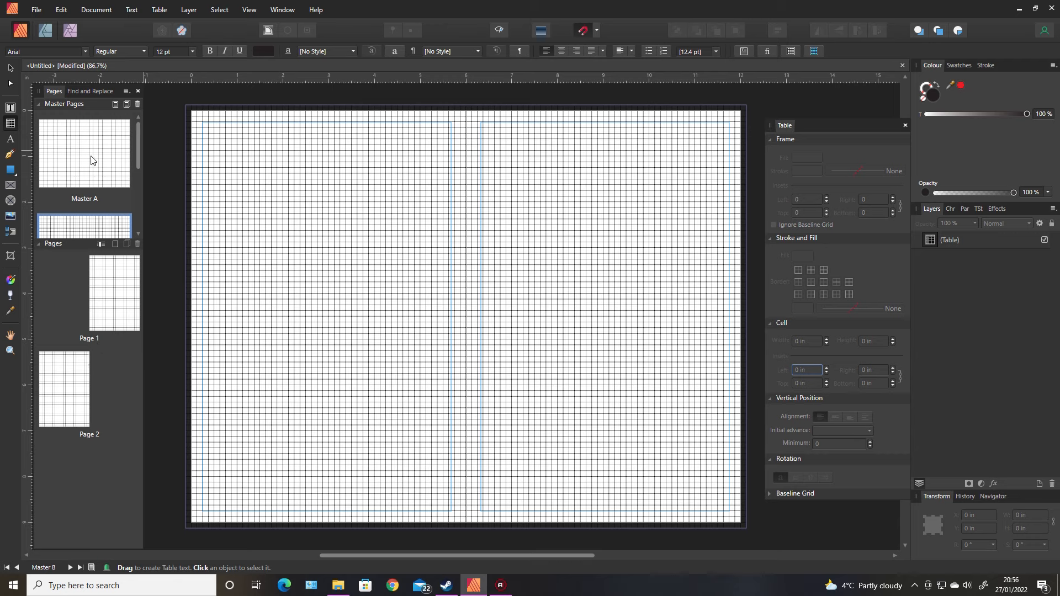
drag(136, 155, 140, 217)
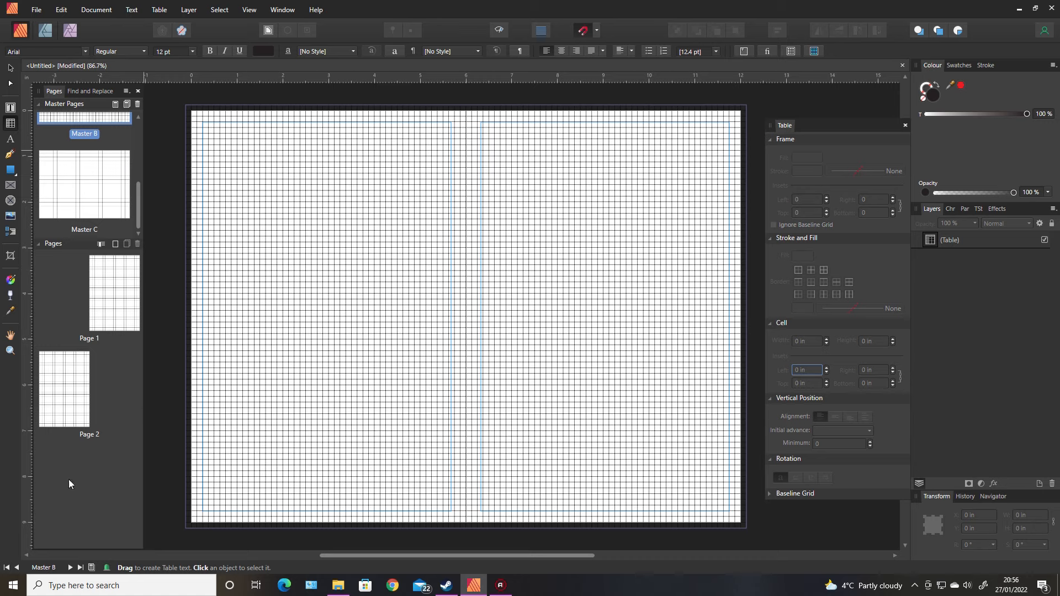
drag(138, 216, 136, 157)
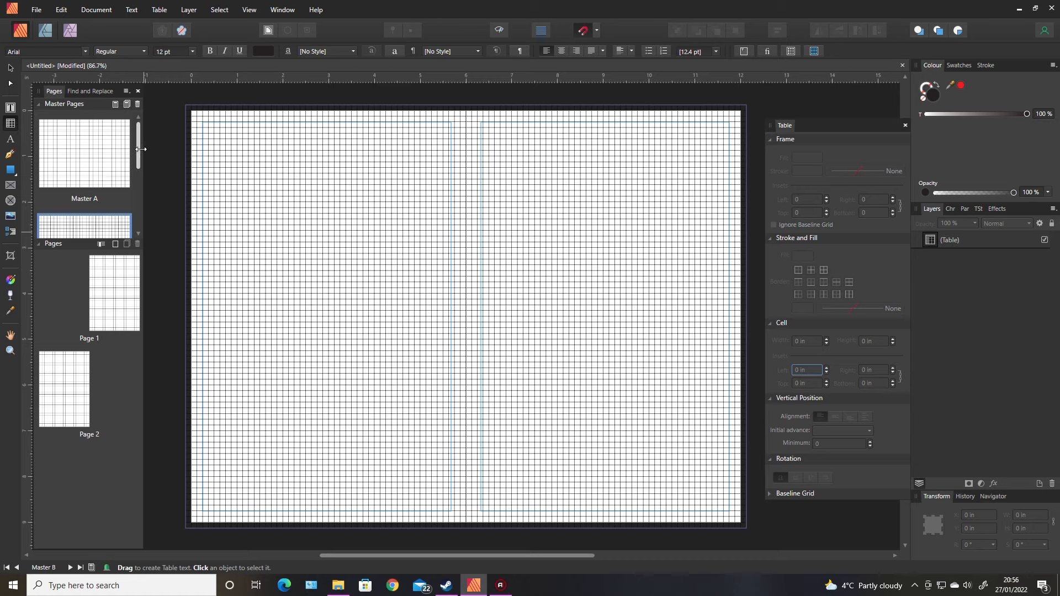
Select all cells of the Master A table and apply grey borders to every cell edge
click(111, 161)
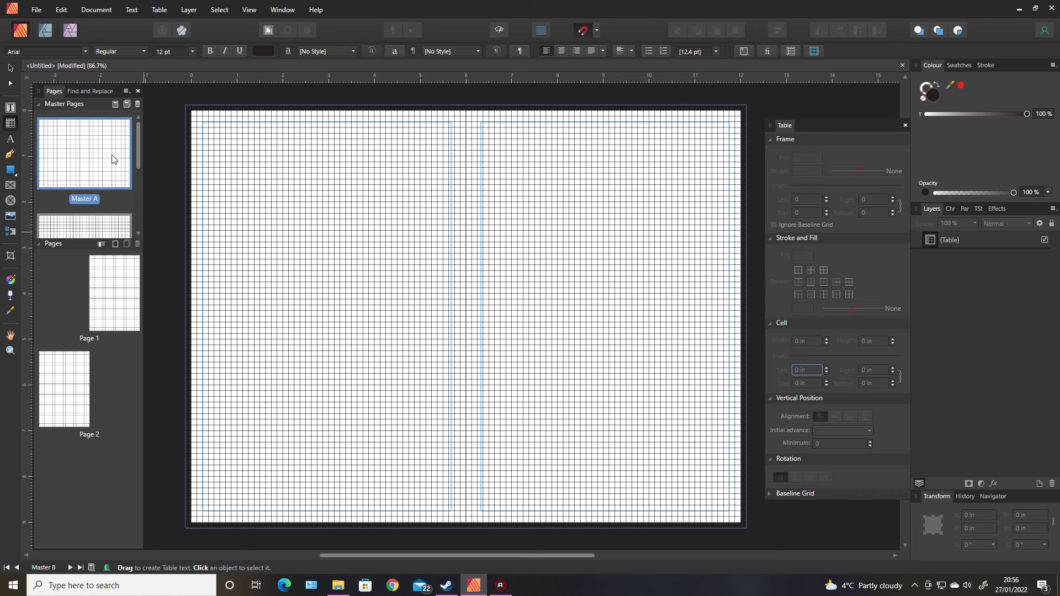
click(371, 255)
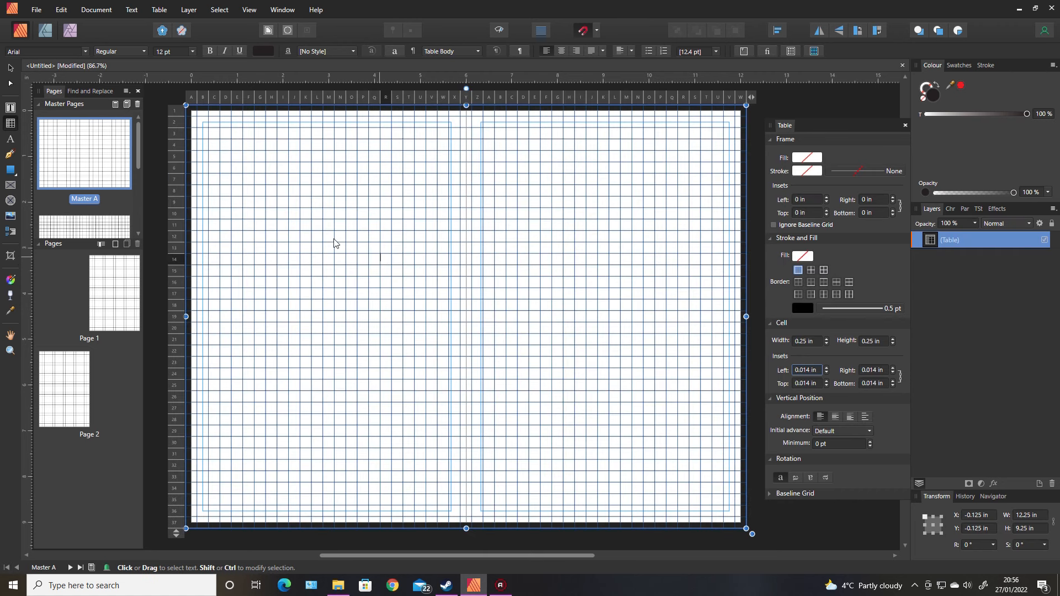
click(191, 98)
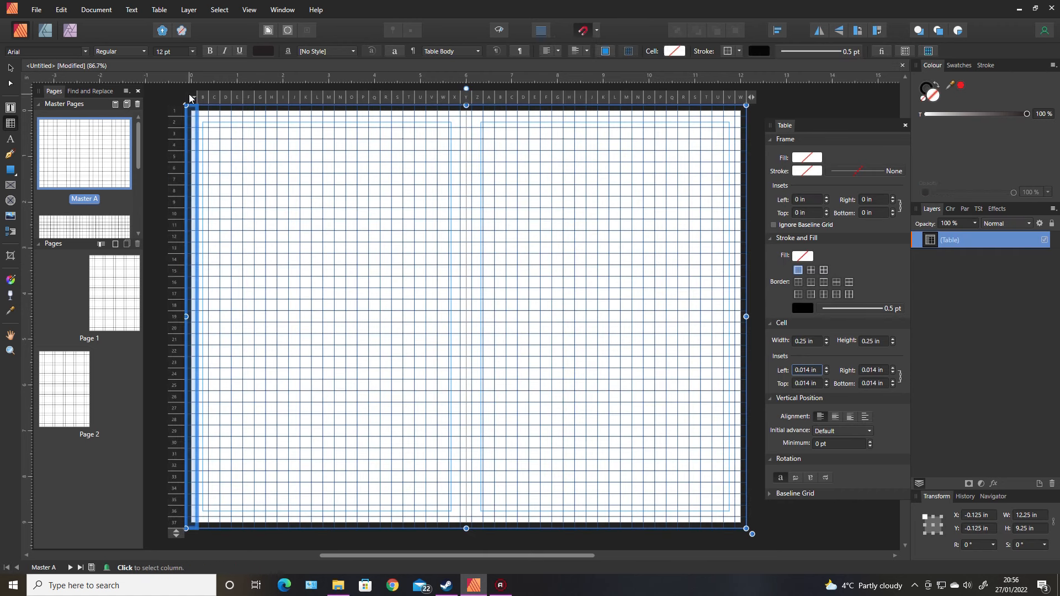
drag(191, 98, 742, 91)
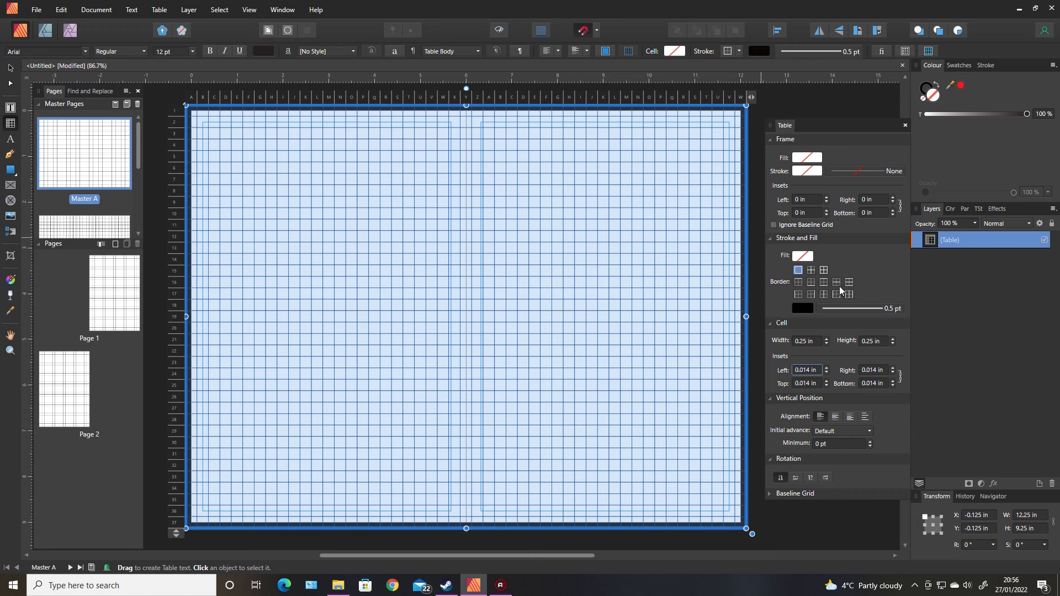
click(823, 269)
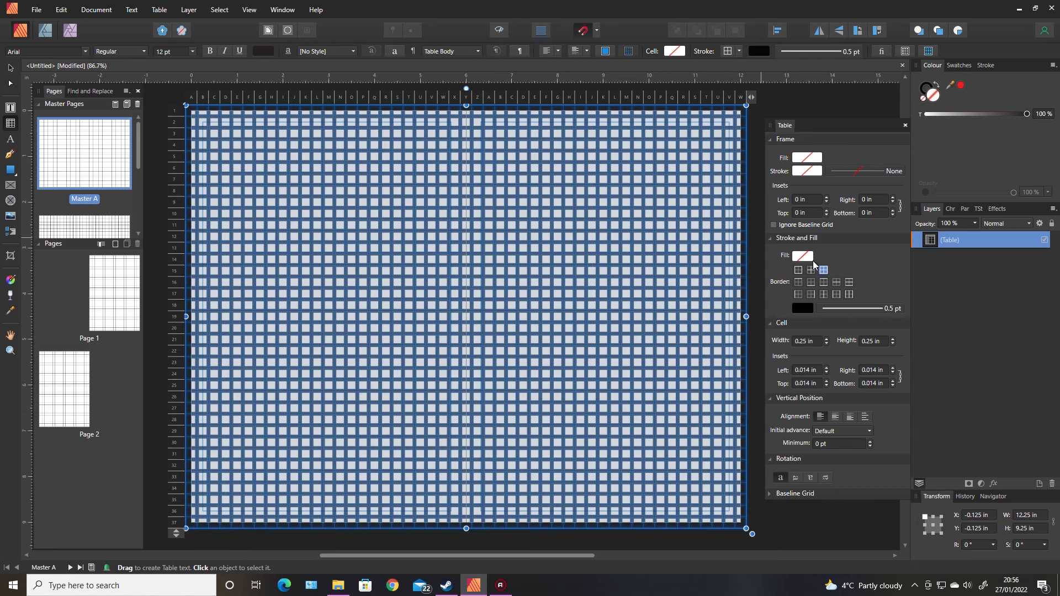
click(802, 308)
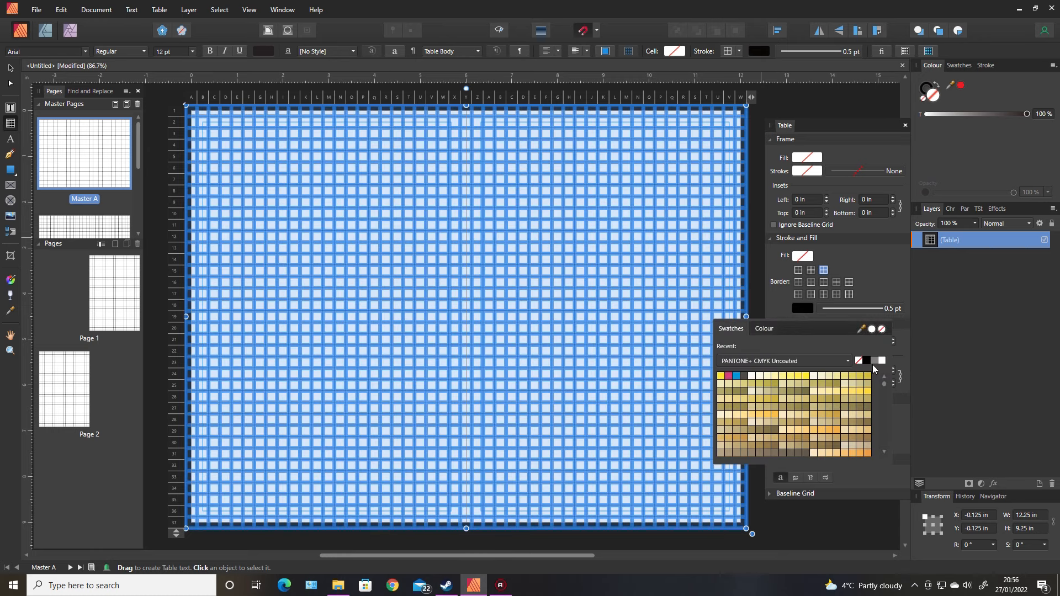
click(874, 361)
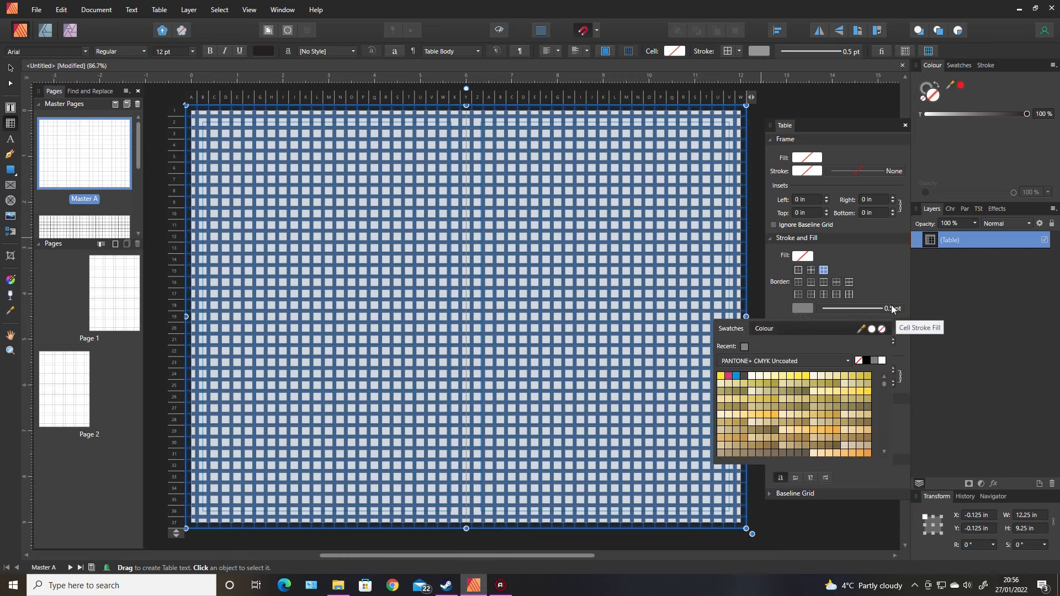
Change the Master A table's cell borders to a dashed stroke style
click(894, 312)
click(890, 309)
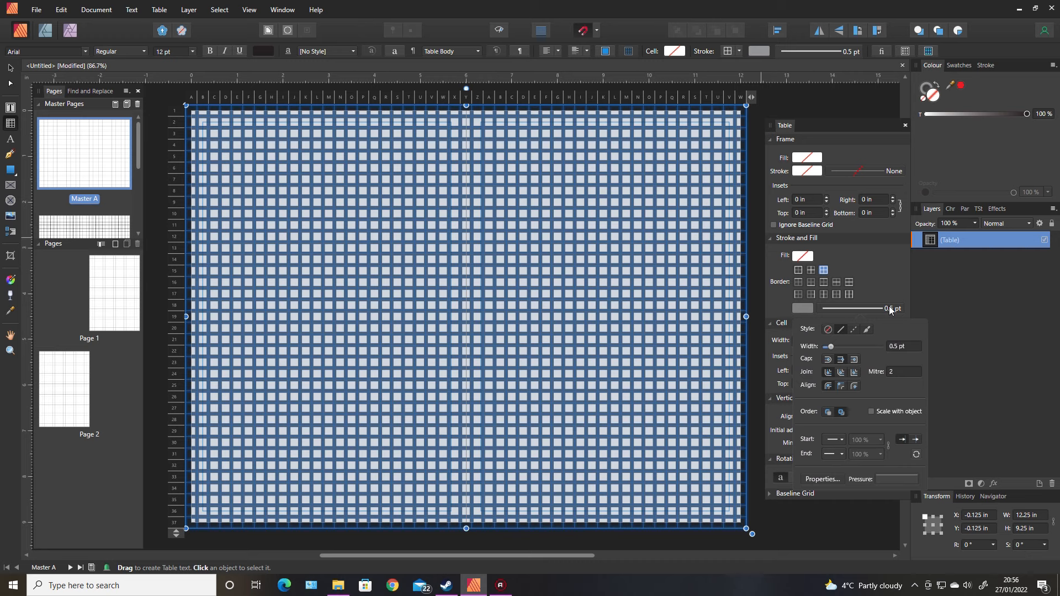
click(853, 330)
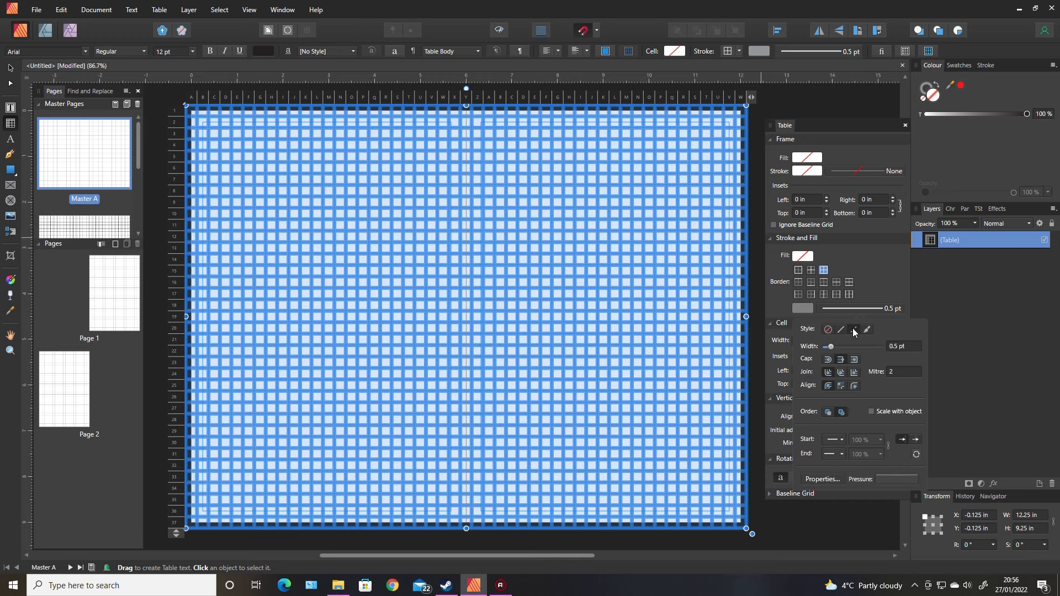
click(833, 522)
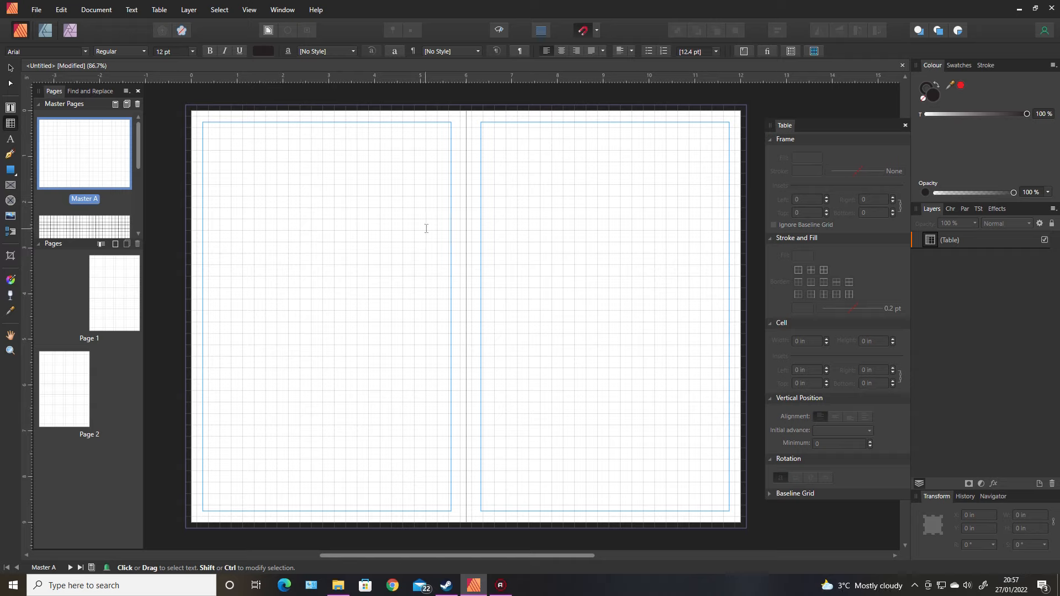
Apply Master A to Master C so its fine grid sits beneath the larger grid
double_click(103, 227)
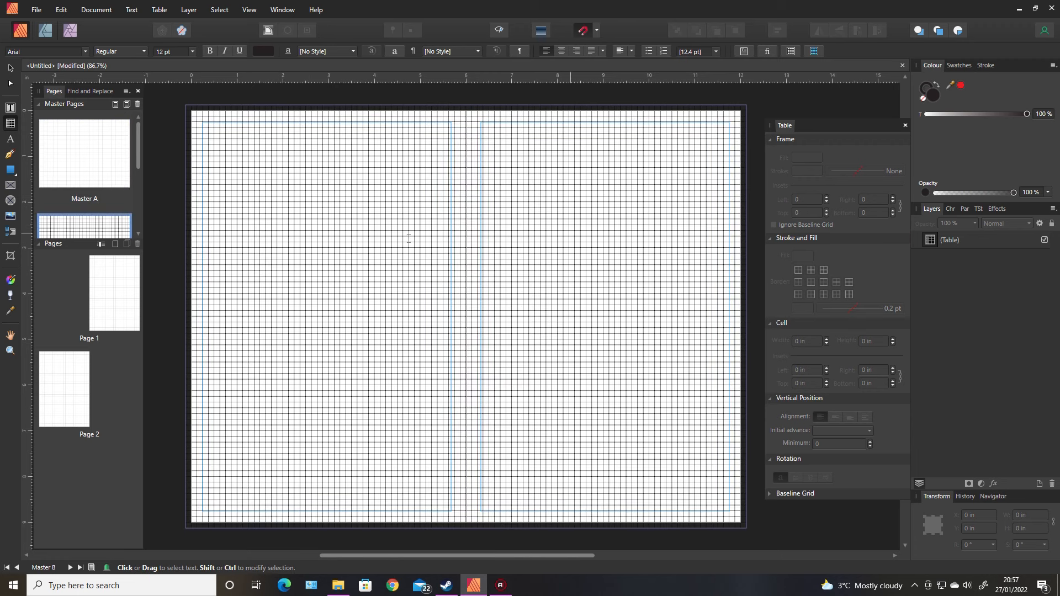
double_click(113, 160)
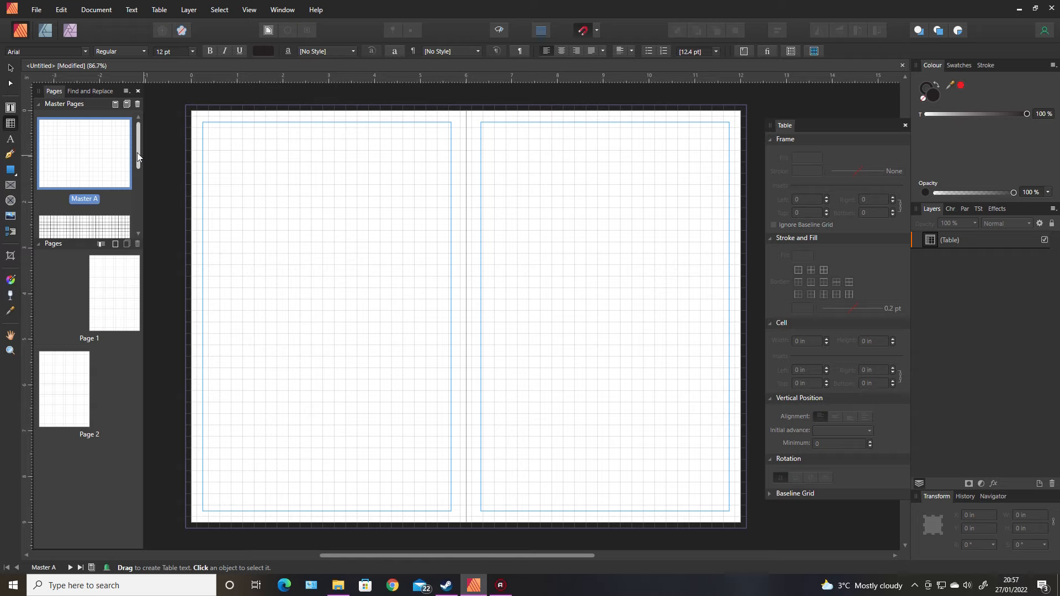
drag(138, 157, 141, 223)
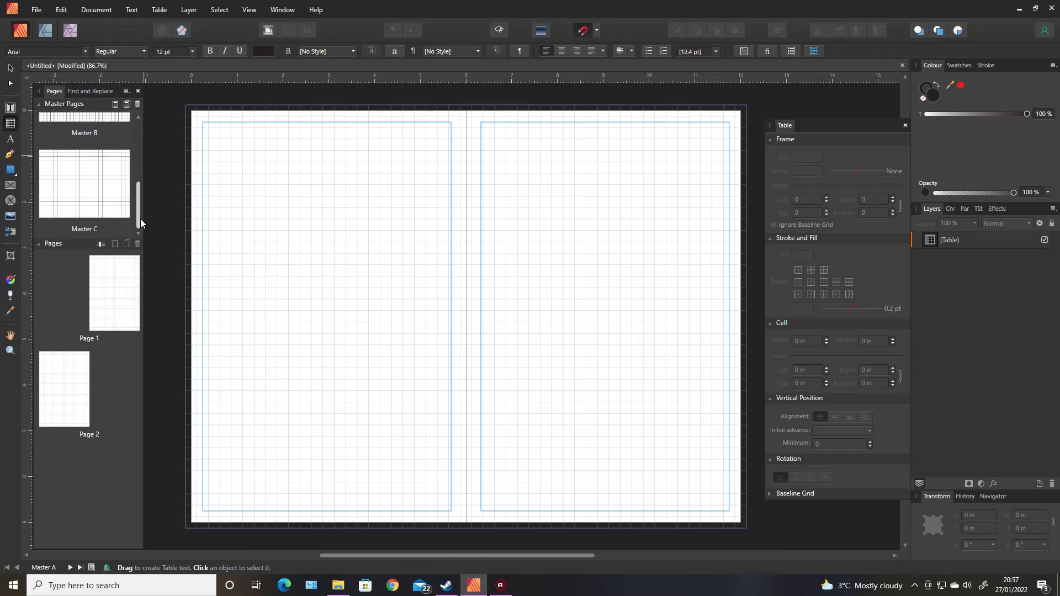
double_click(110, 196)
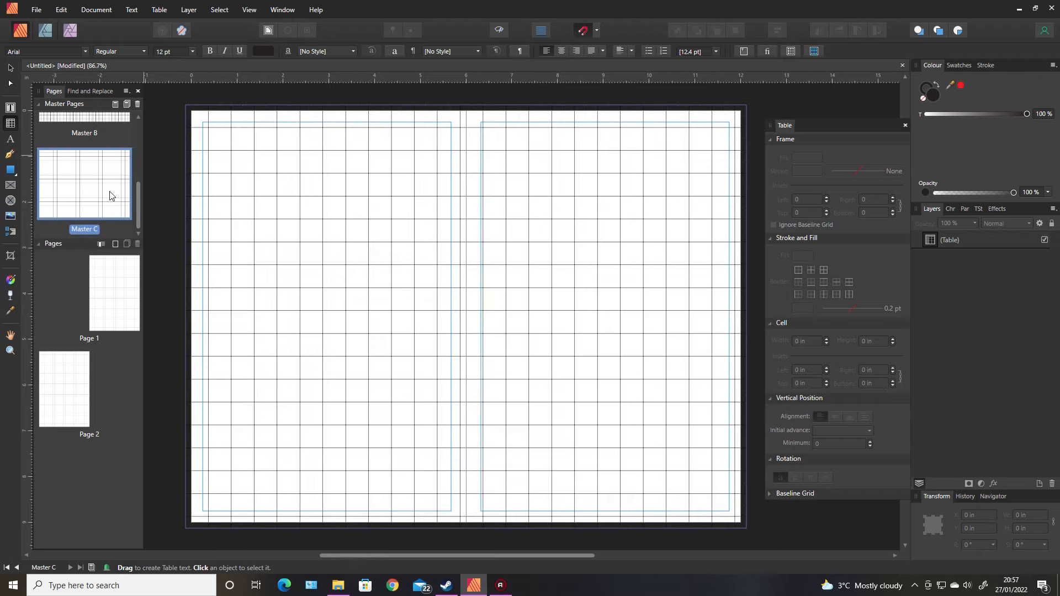
right_click(110, 195)
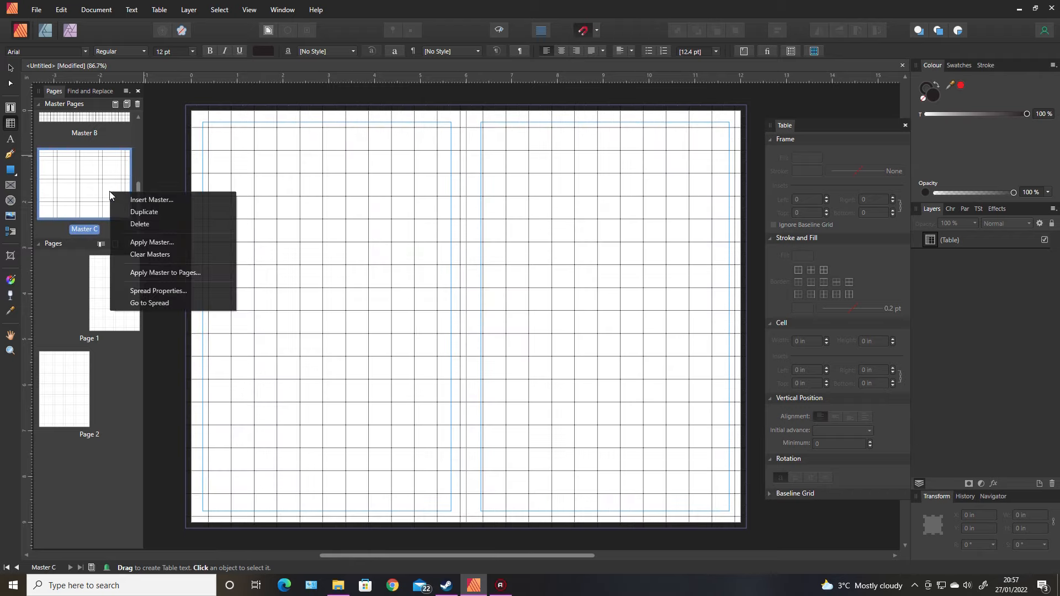
click(155, 242)
click(482, 283)
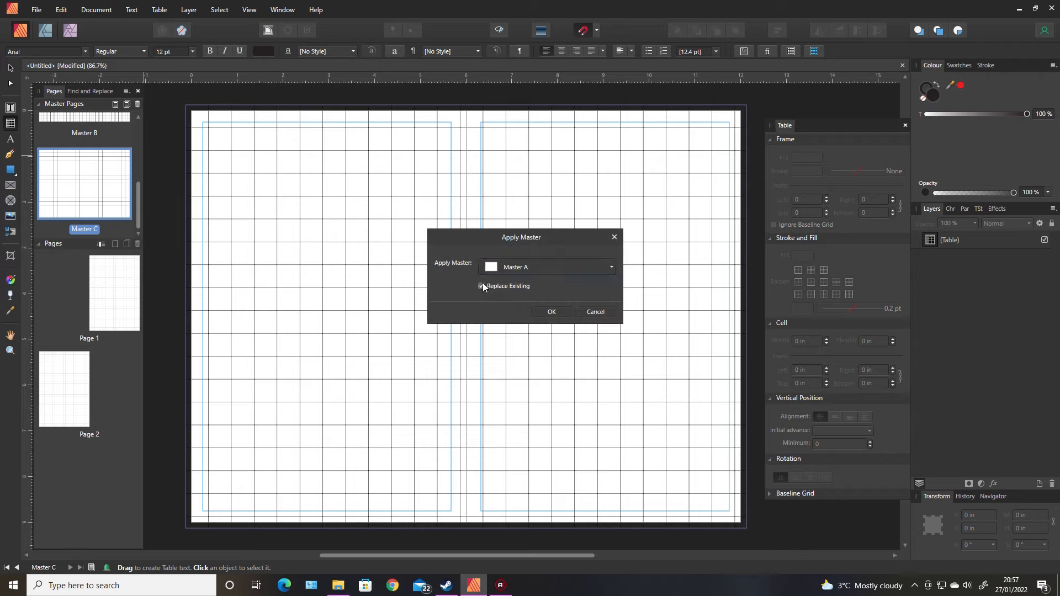
click(552, 312)
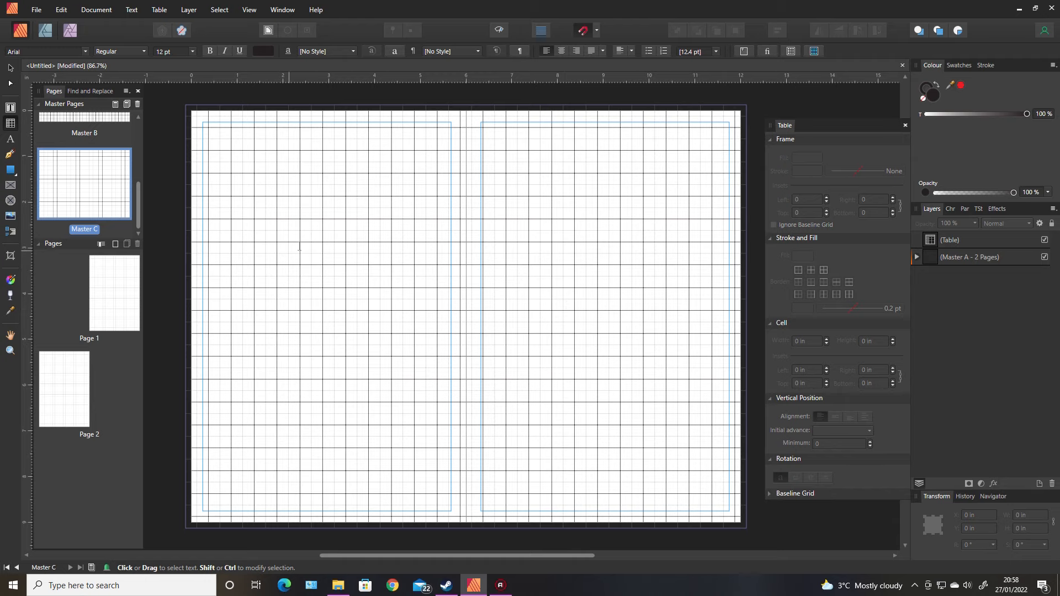
scroll(140, 203, up, 5)
click(91, 158)
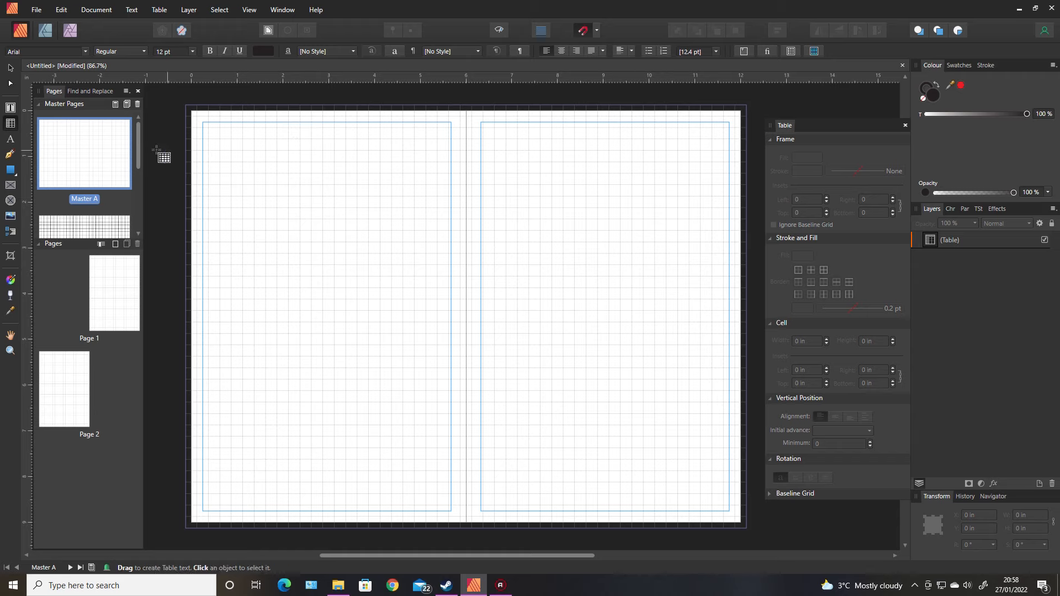
drag(140, 146, 139, 207)
click(103, 198)
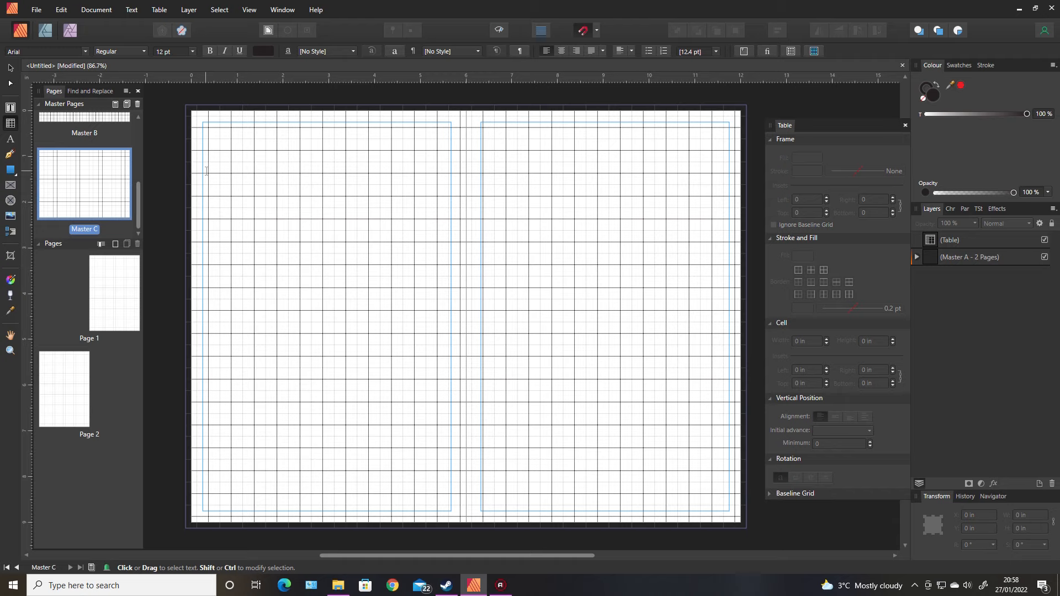
right_click(82, 187)
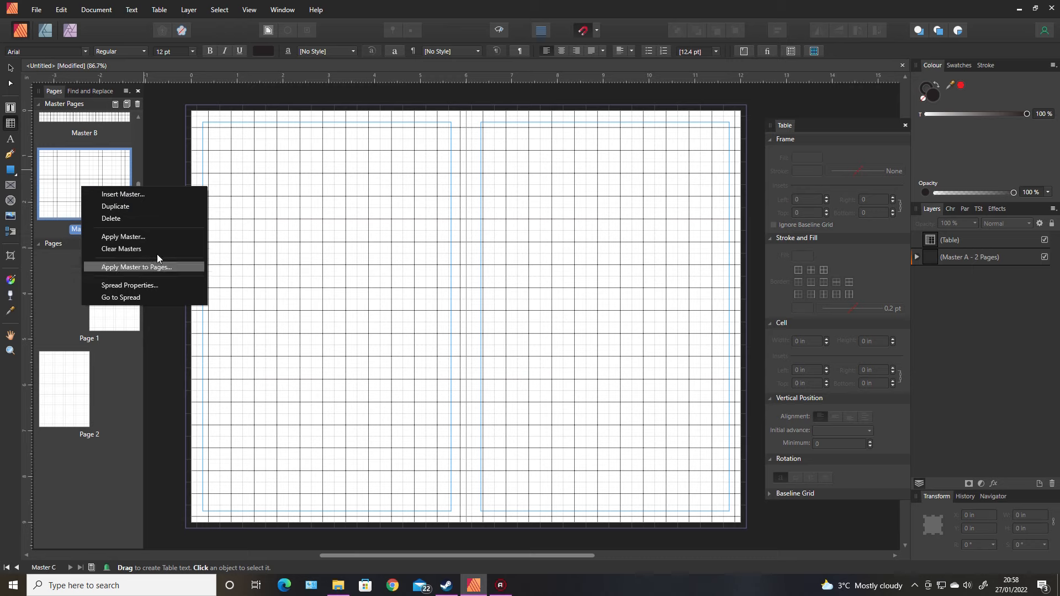
click(142, 237)
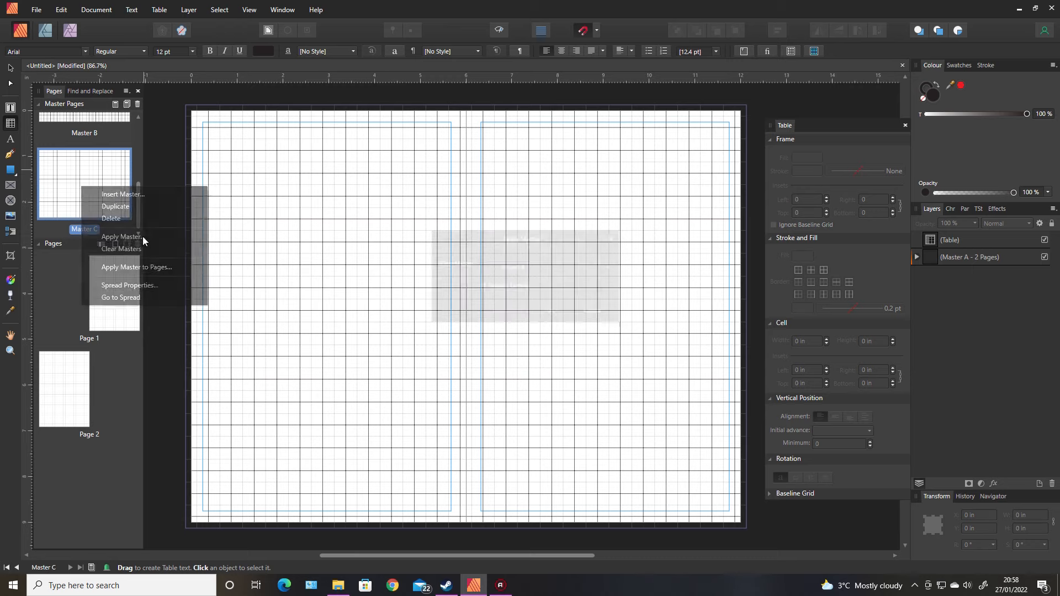
click(521, 268)
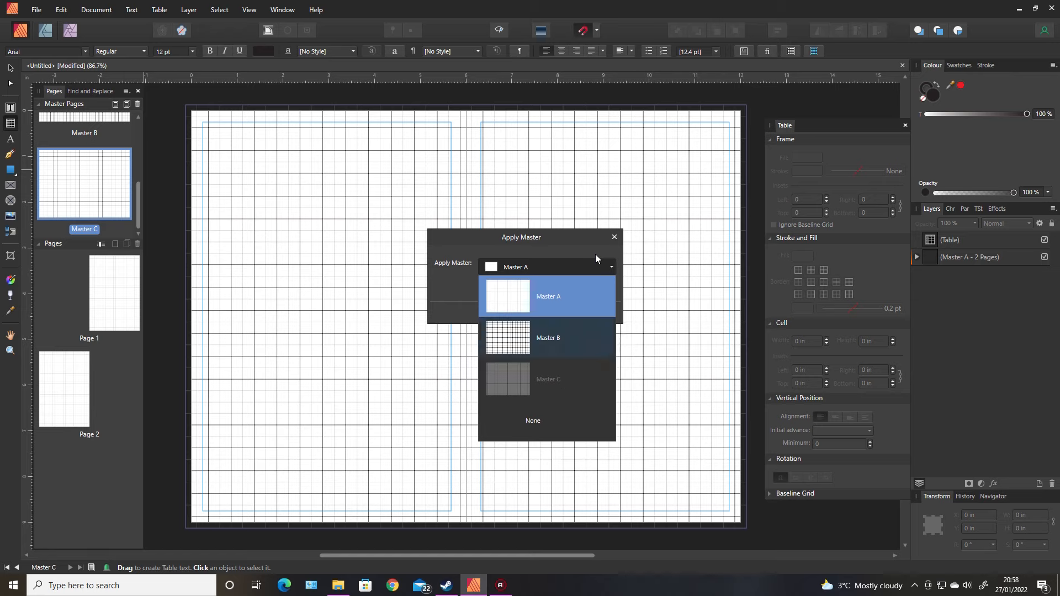
click(611, 239)
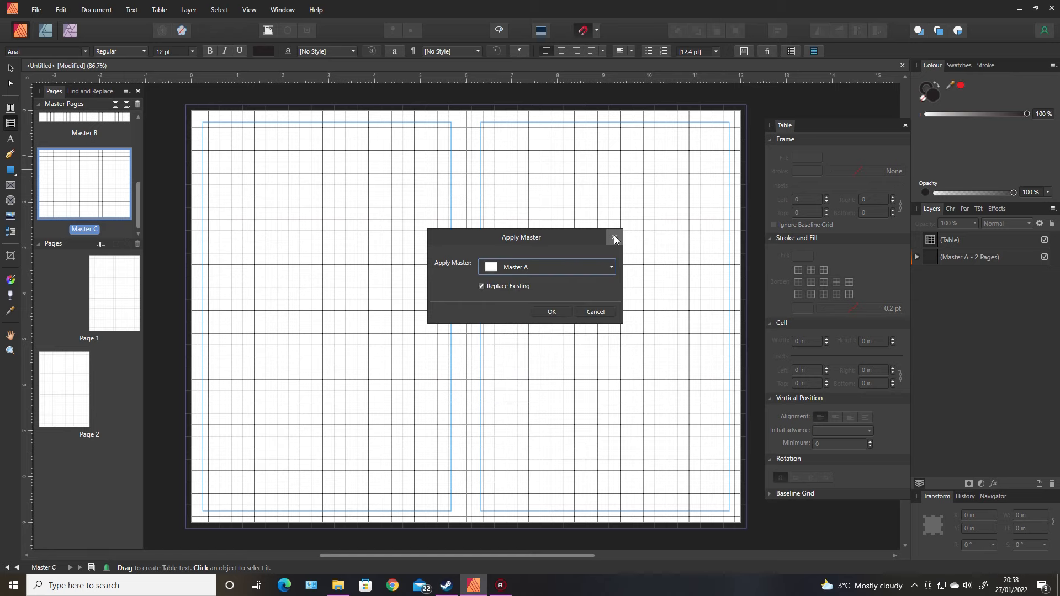
click(614, 238)
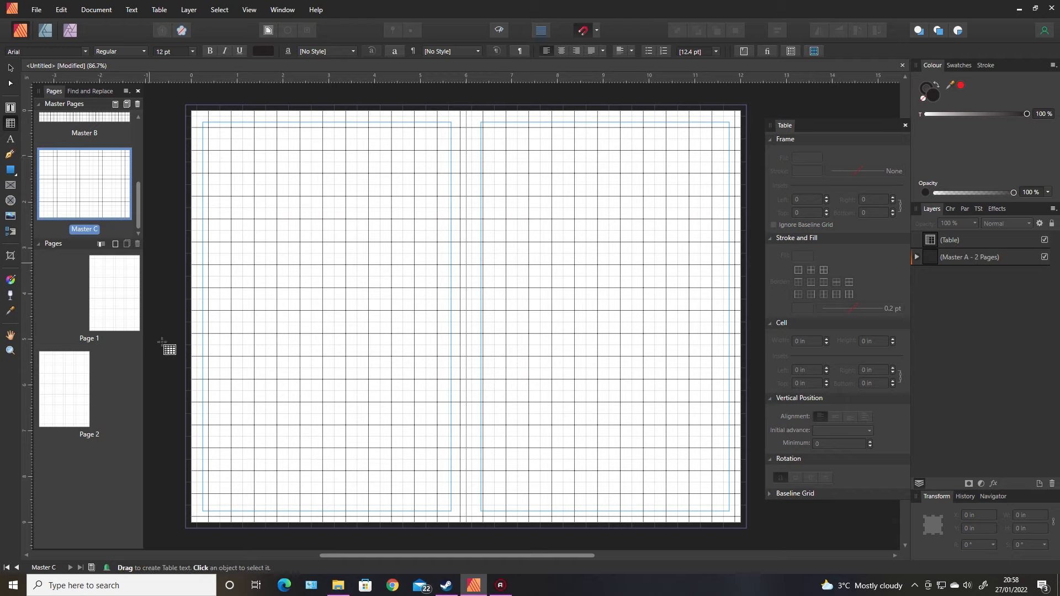
Insert a new facing master page at 6 × 9 inches after Master C
drag(139, 207, 132, 150)
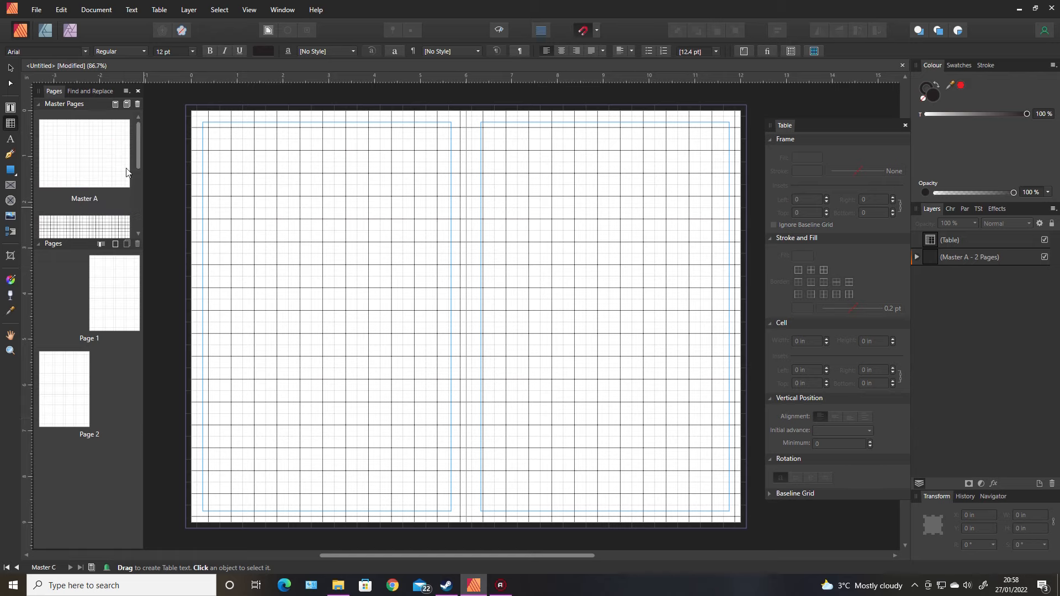
drag(137, 149, 141, 206)
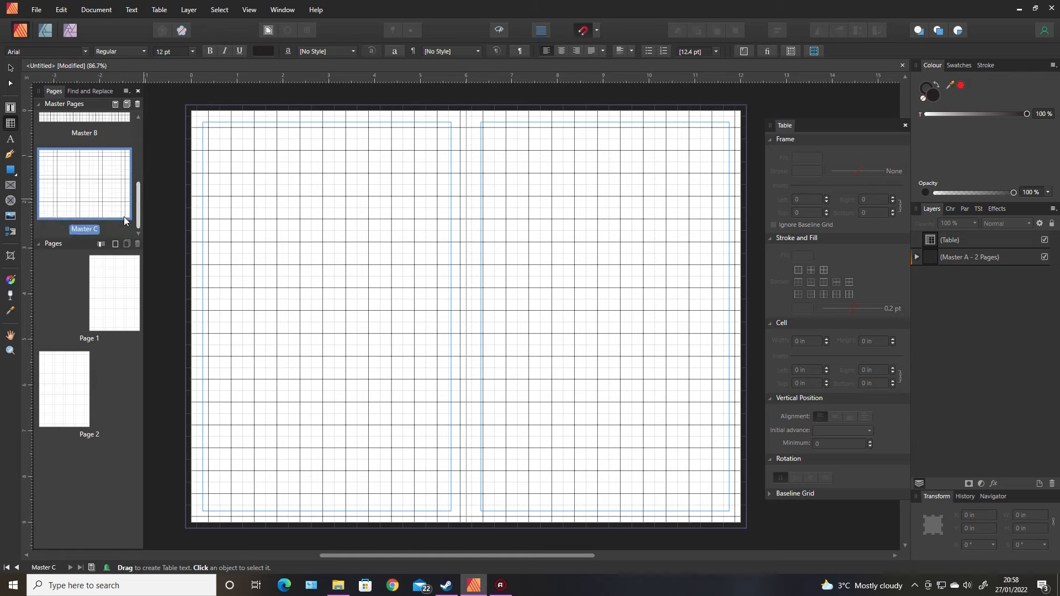
click(138, 126)
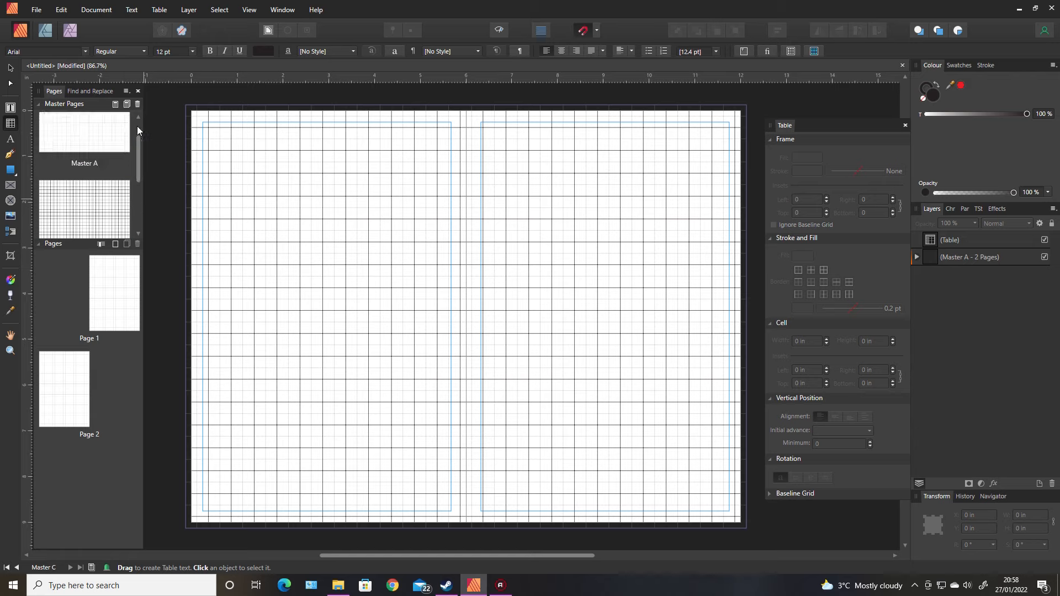
drag(138, 136, 148, 210)
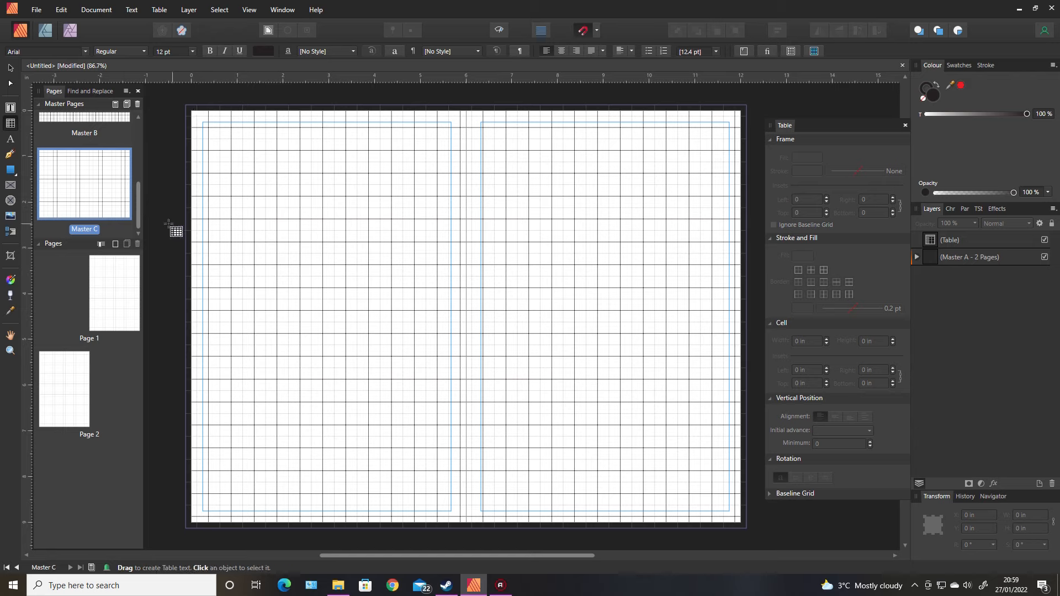
click(121, 229)
right_click(122, 228)
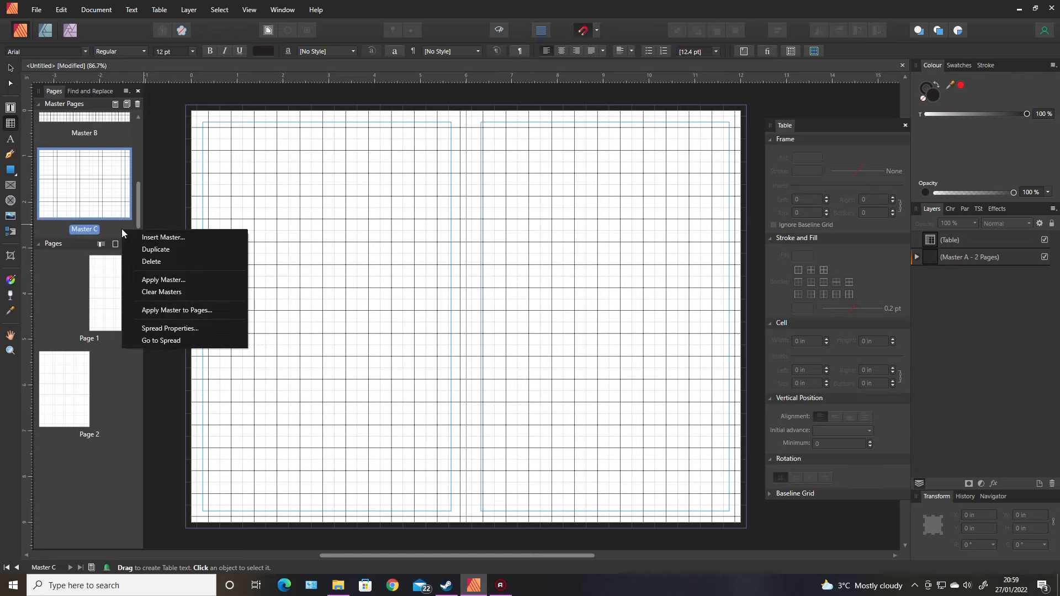
click(165, 237)
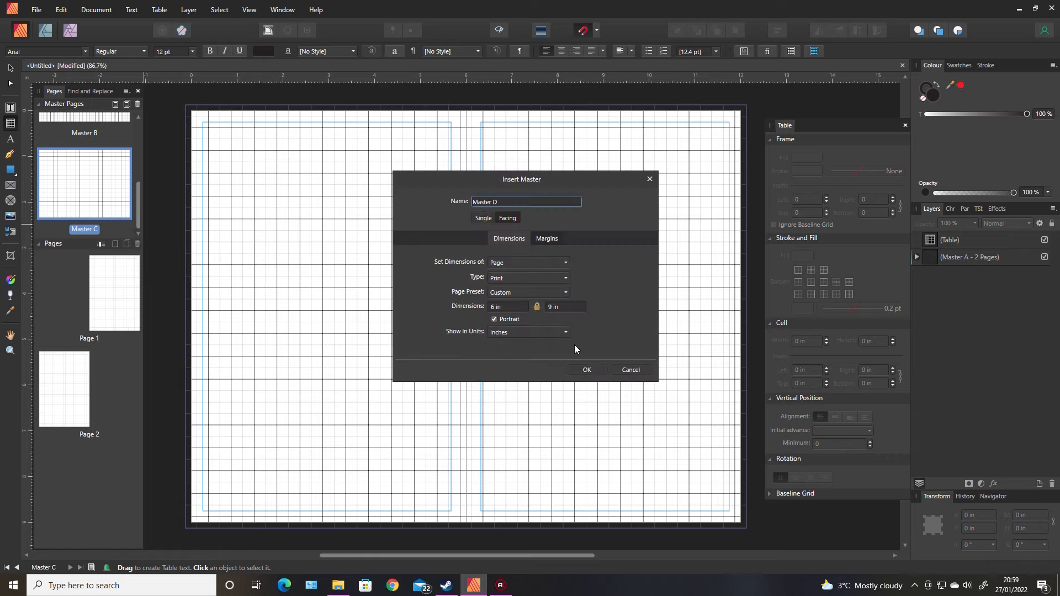
click(586, 374)
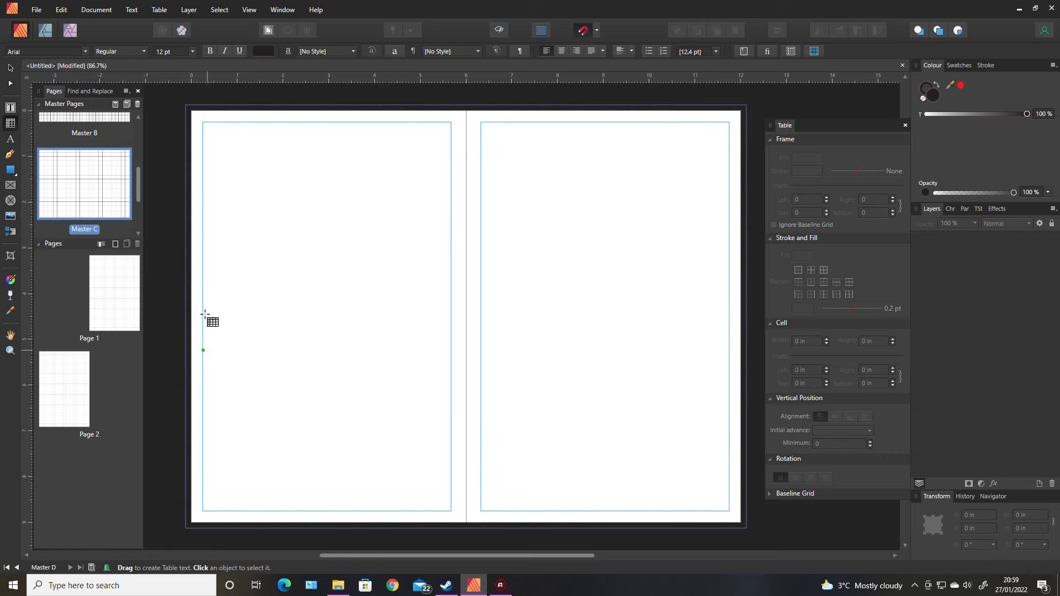
Draw a table filling the left page's margins on the new master and set its frame insets to 0.125 in
scroll(138, 182, down, 2)
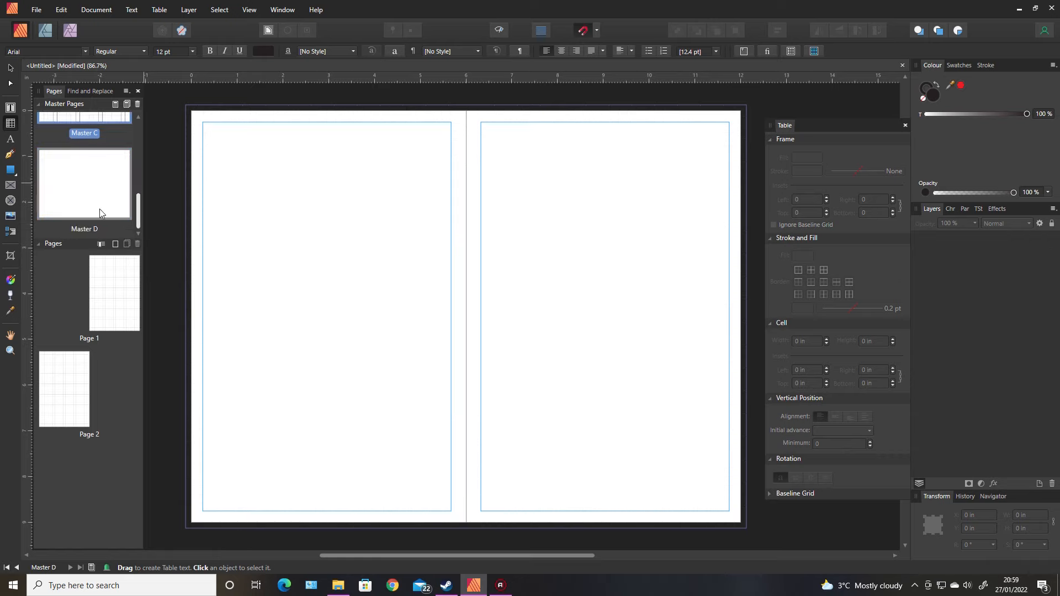
drag(141, 216, 138, 190)
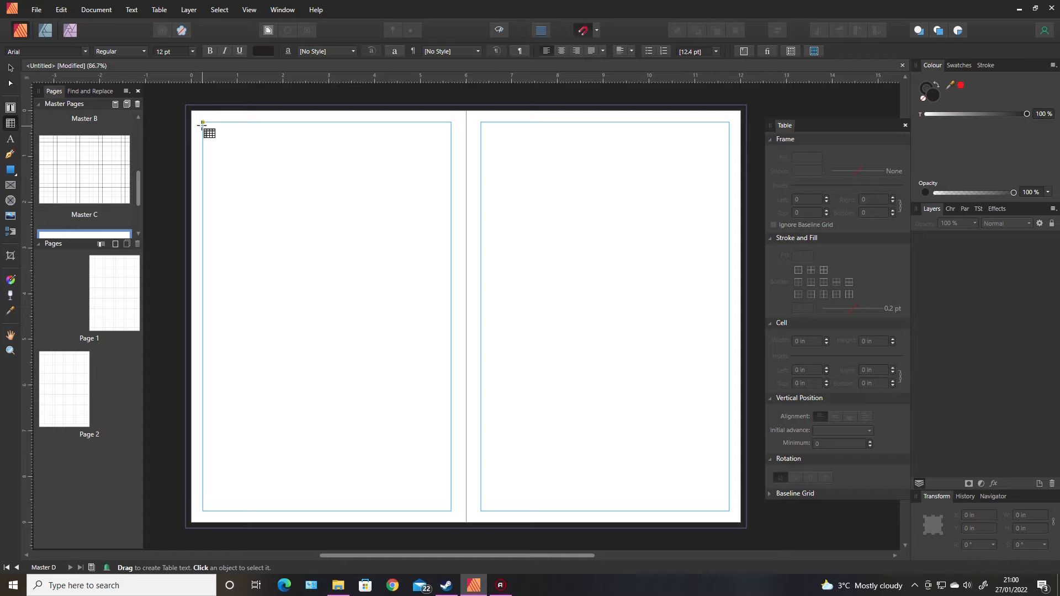
drag(202, 123, 452, 511)
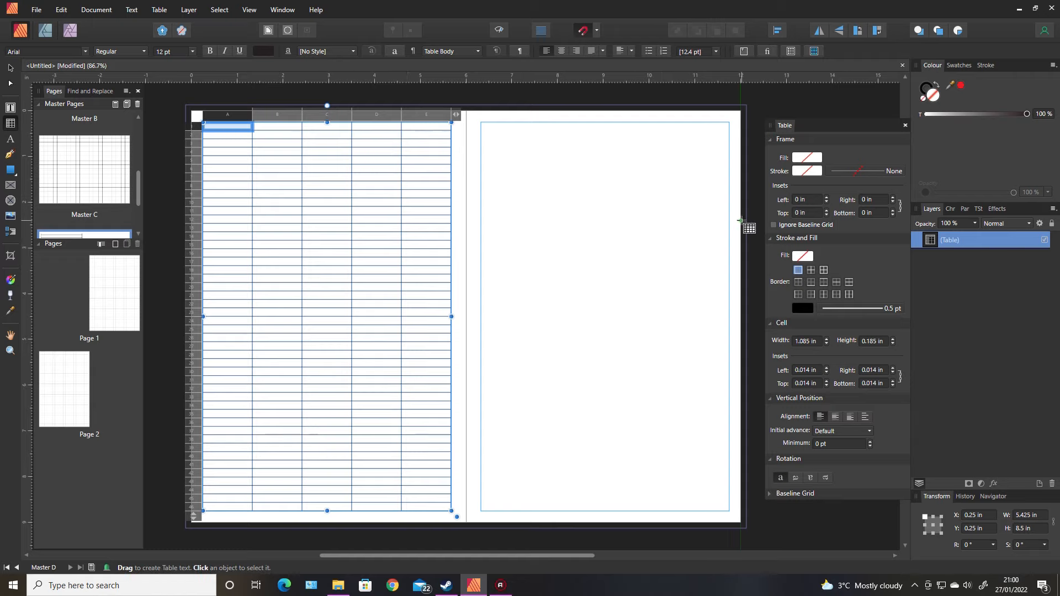
click(801, 199)
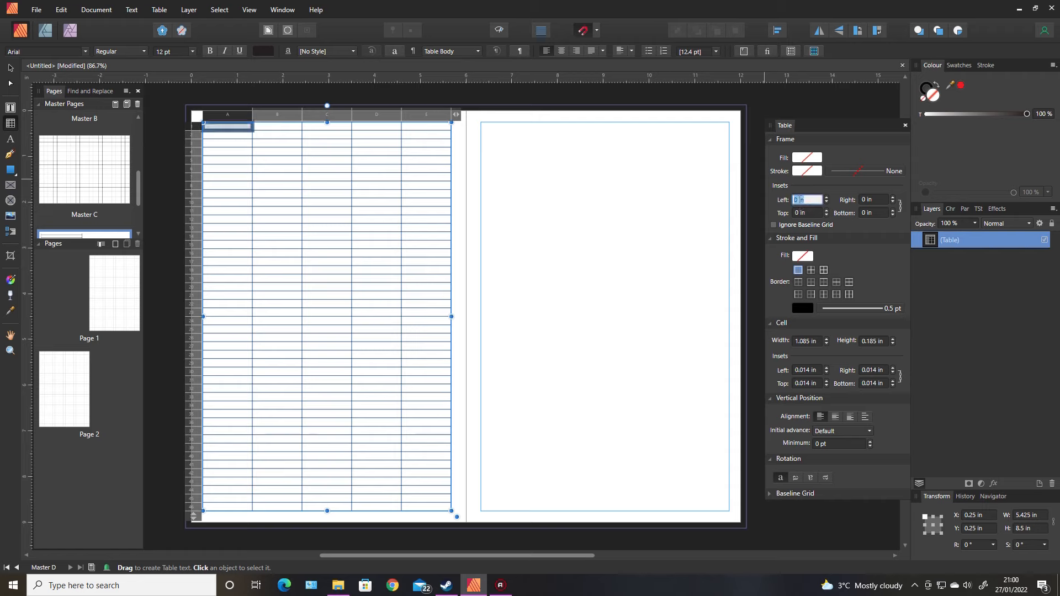
text(.125)
key(Return)
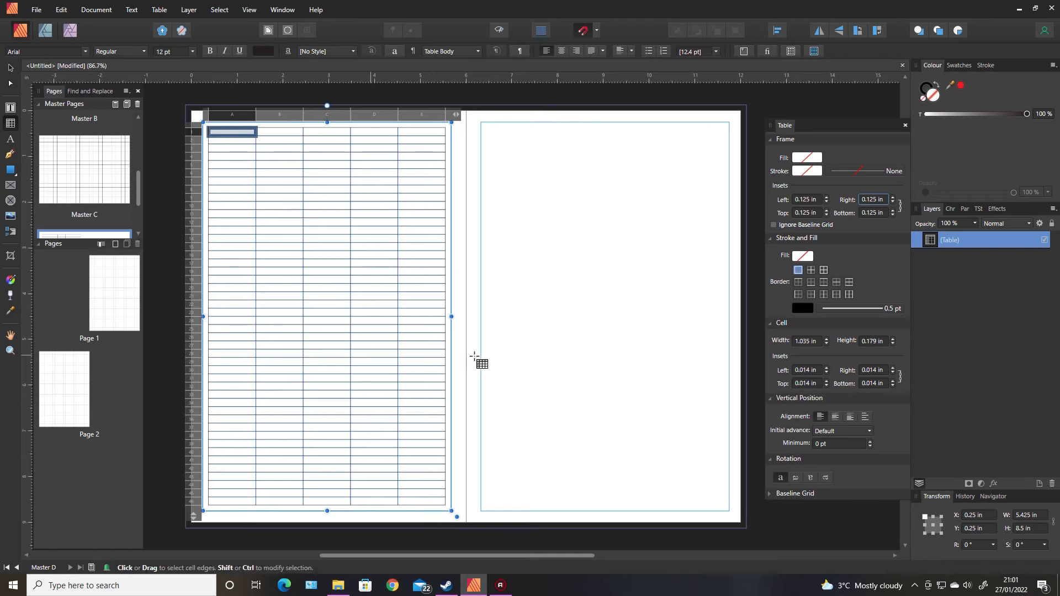
Select all table cells and set the cell width and height to 0.25 in
drag(225, 114, 433, 115)
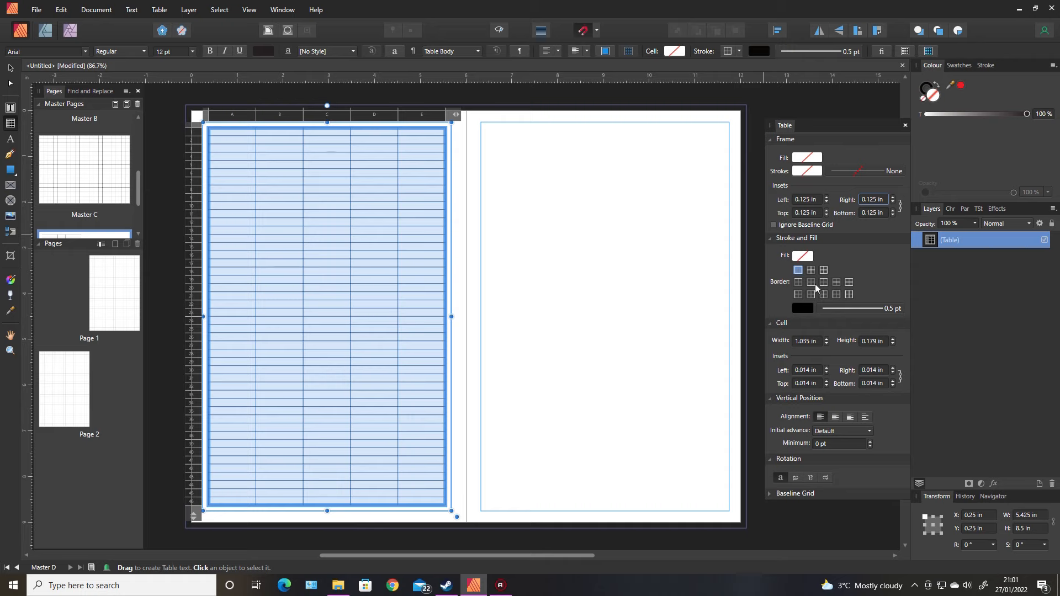
click(805, 341)
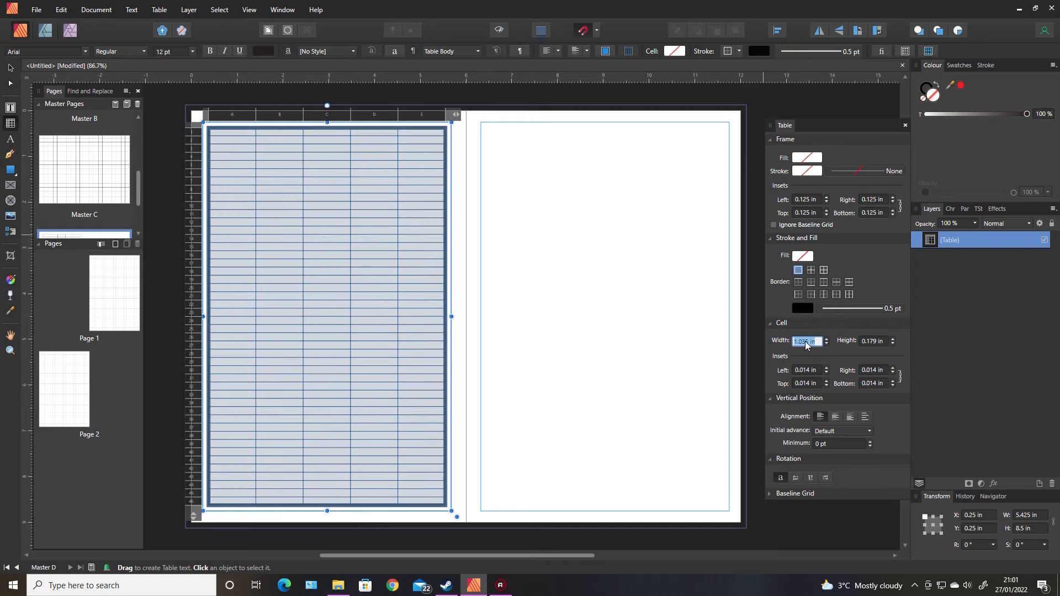
text(0.25)
key(Tab)
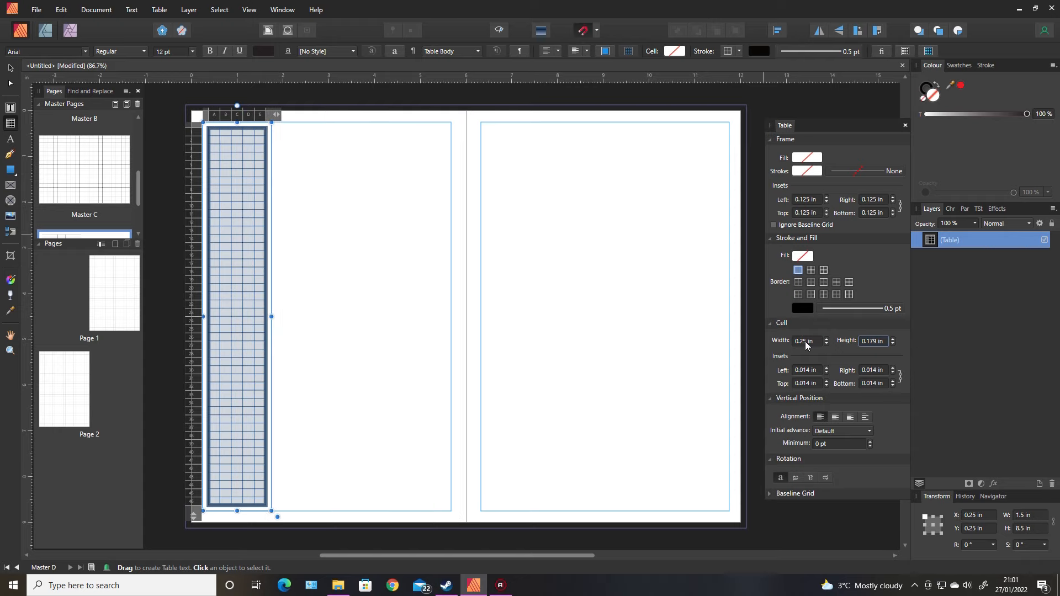
text(.25)
key(Tab)
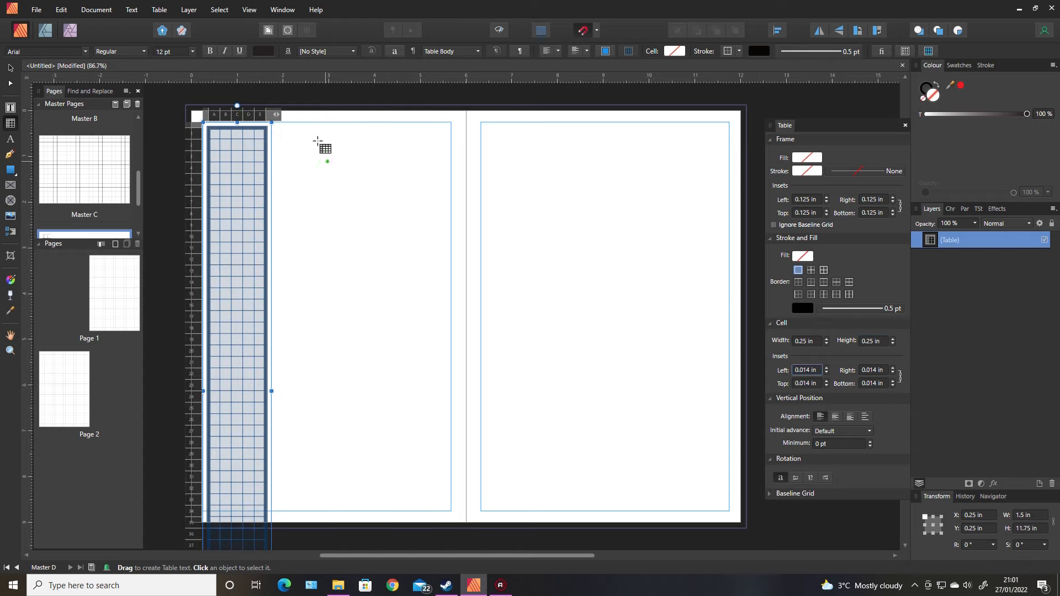
Resize the table to 5.5 × 8.5 inches by adding columns and removing extra rows to fit the page
drag(276, 114, 460, 121)
scroll(549, 355, down, 3)
click(524, 436)
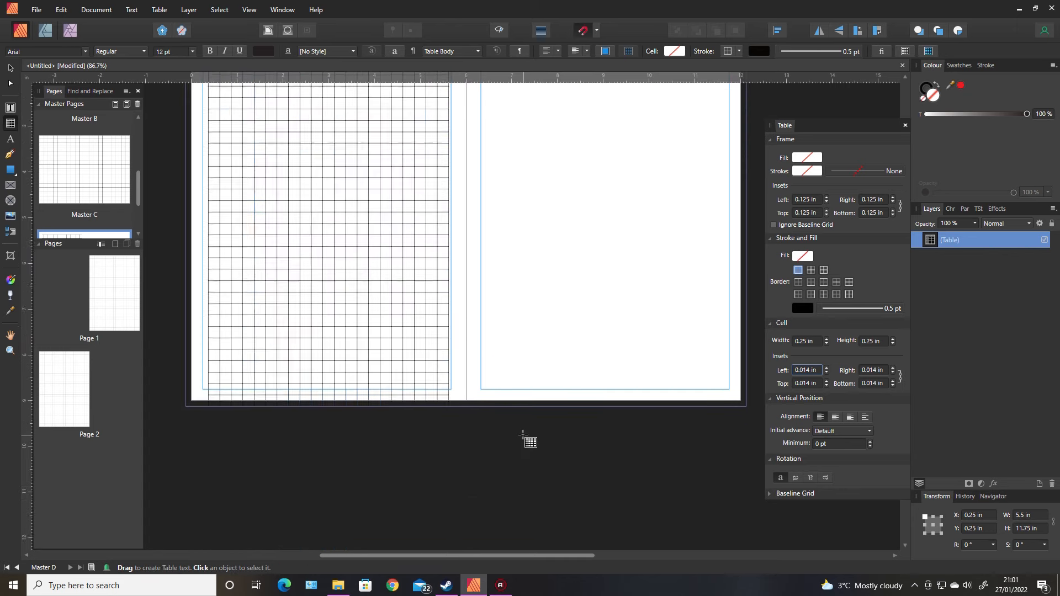
scroll(524, 439, down, 2)
drag(203, 455, 228, 356)
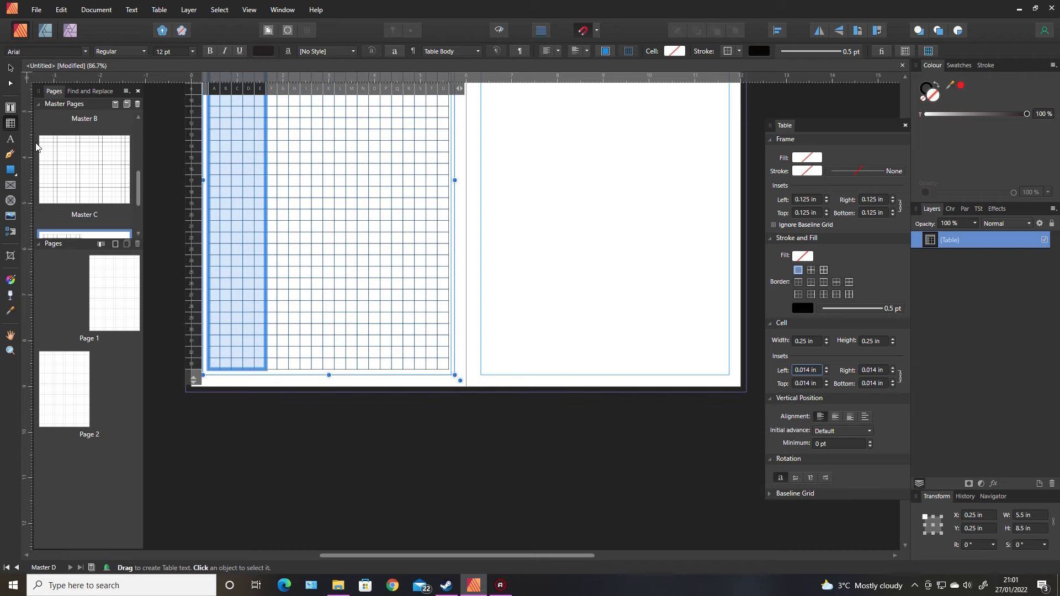
click(11, 68)
click(301, 483)
scroll(444, 456, up, 5)
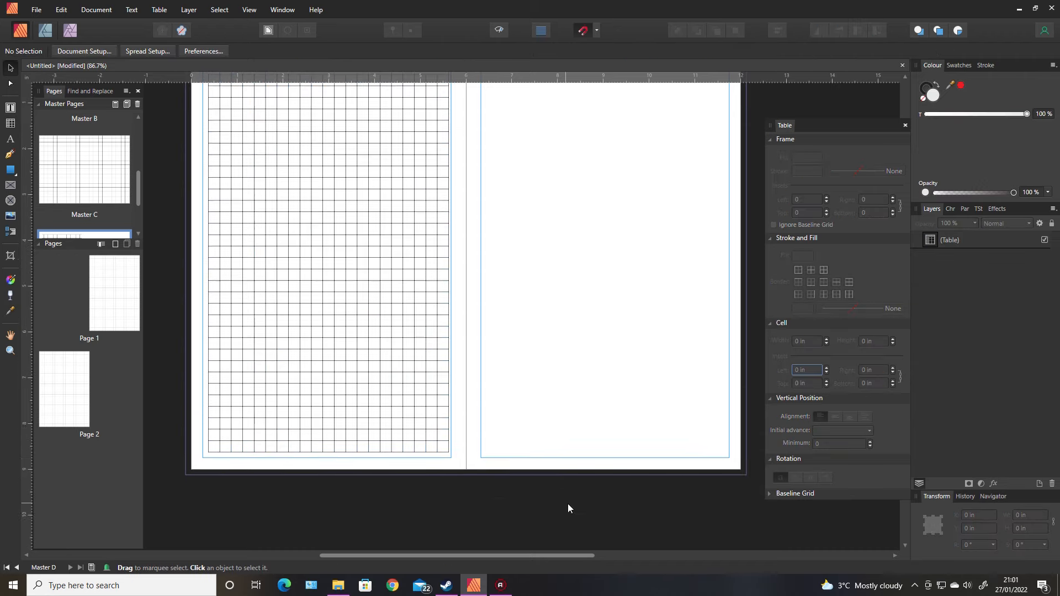
scroll(567, 508, up, 4)
Duplicate the table onto the right-hand page of the spread
click(348, 382)
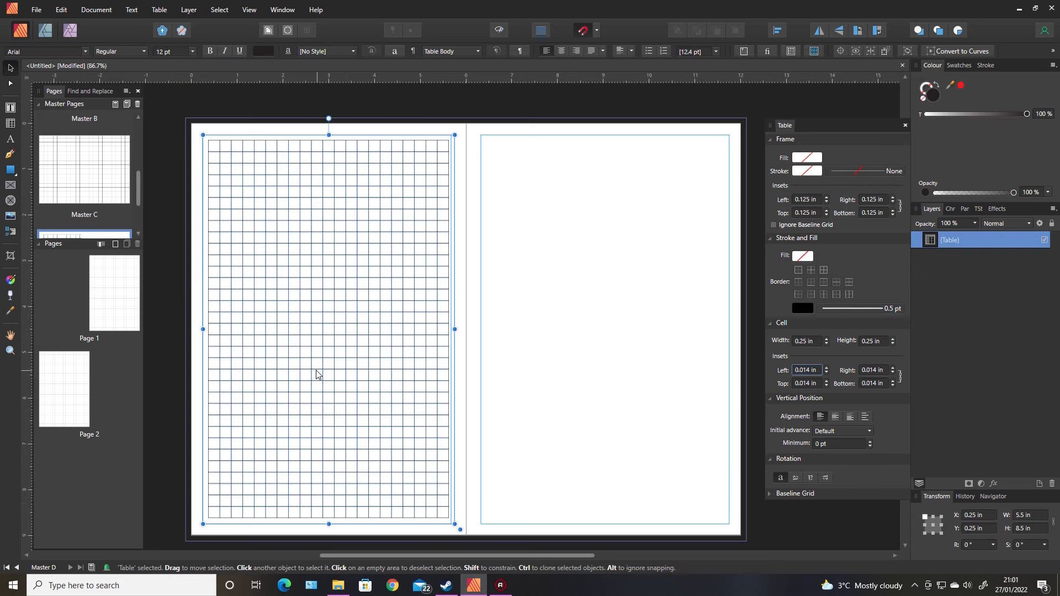
drag(309, 371, 575, 365)
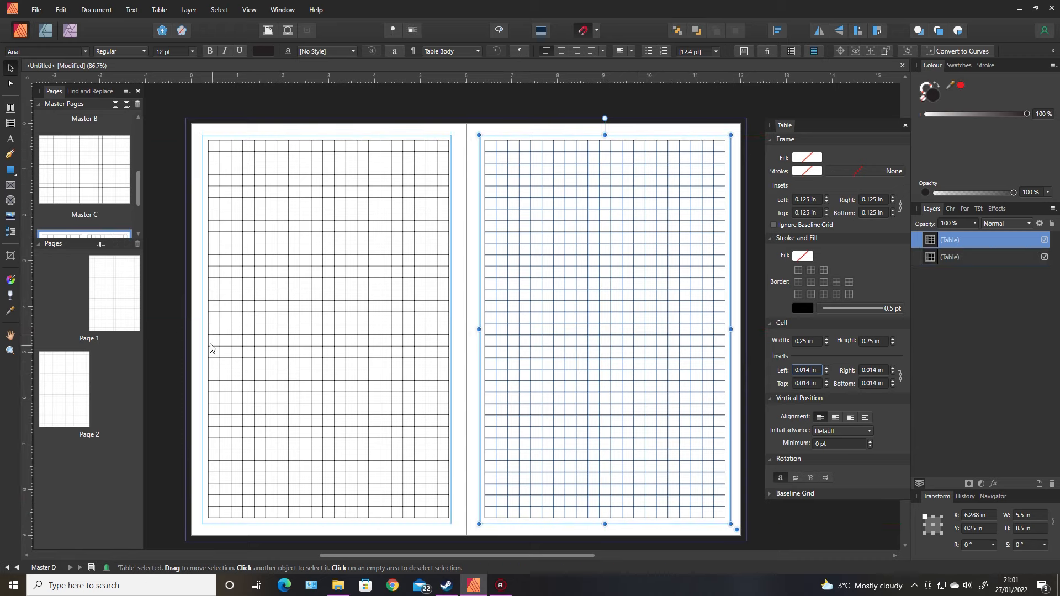
click(167, 329)
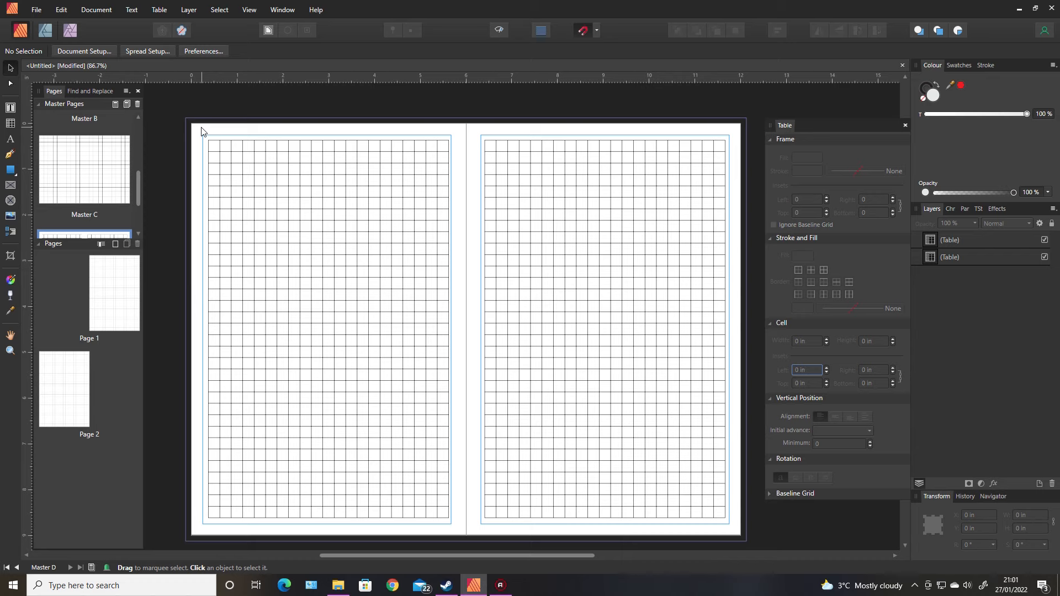
Place the image Garden patterns-08.png from the Garden Patterns PNG folder, about 9.25 in square, covering the left page from its bleed corner
click(13, 220)
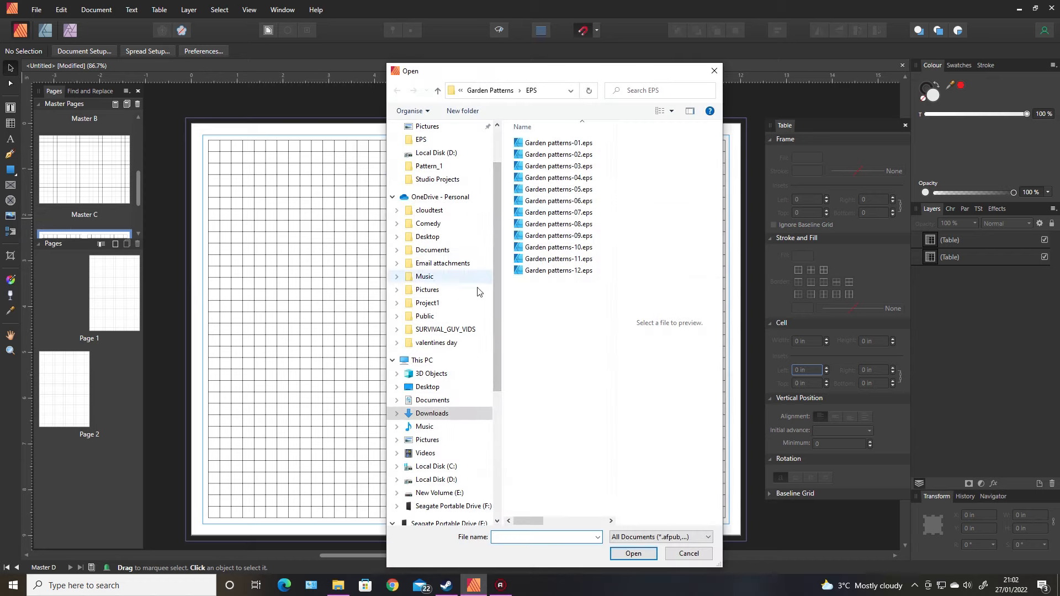
click(496, 93)
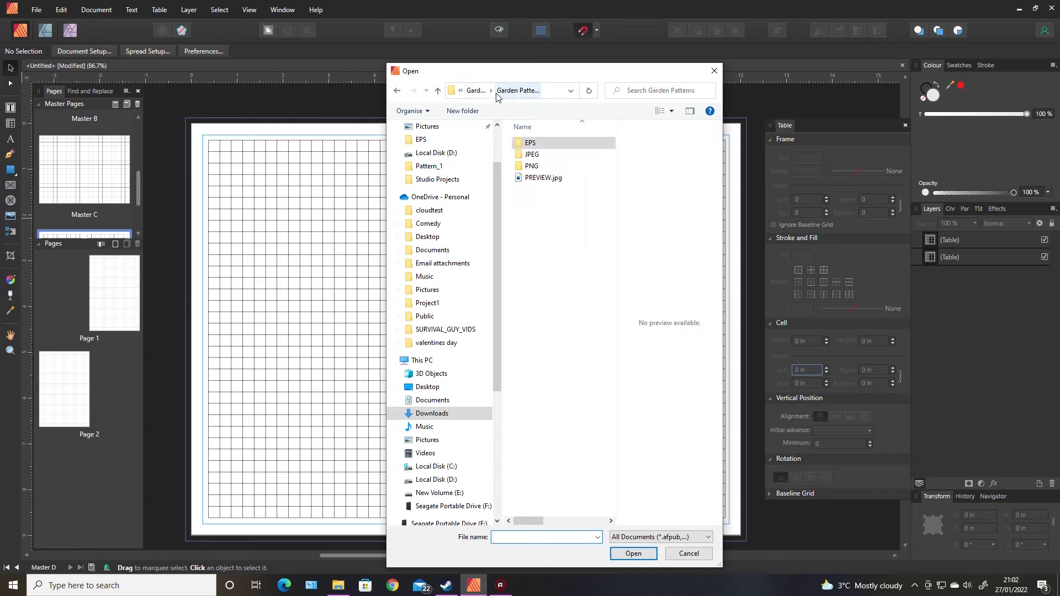
double_click(538, 165)
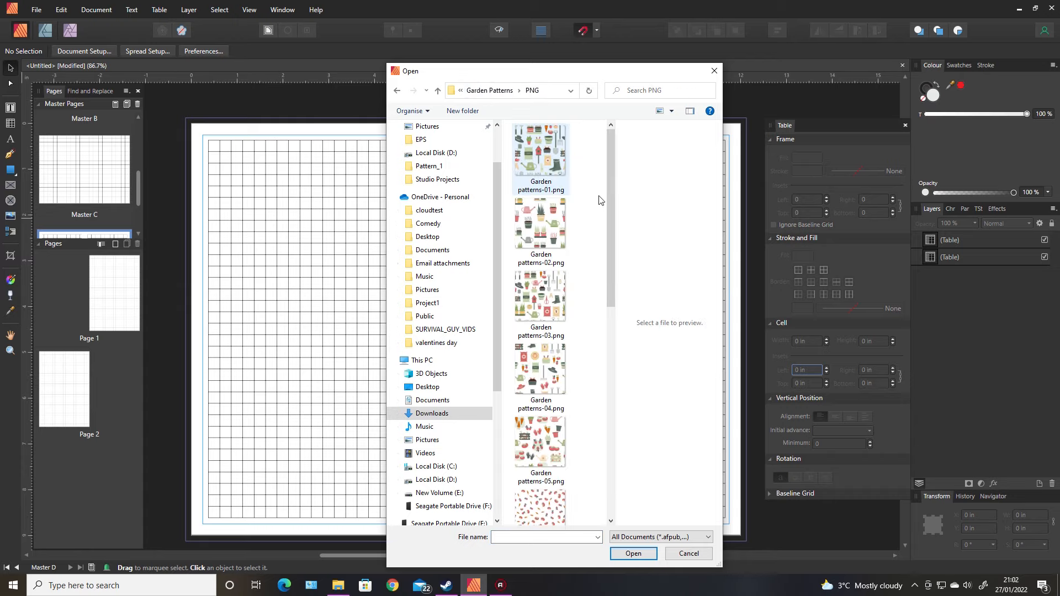
drag(609, 198, 591, 312)
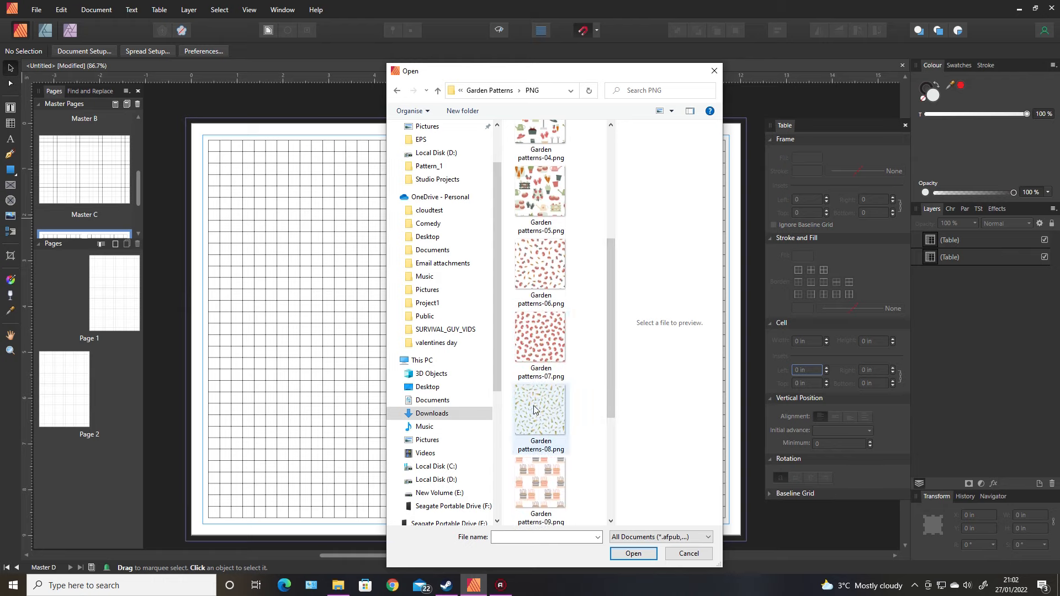
click(535, 410)
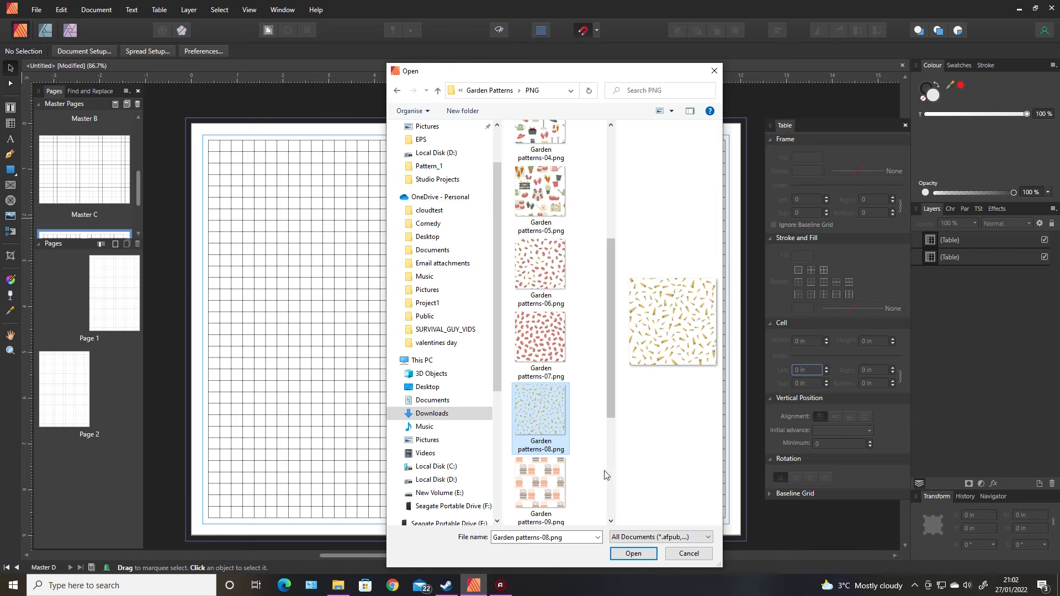
click(633, 553)
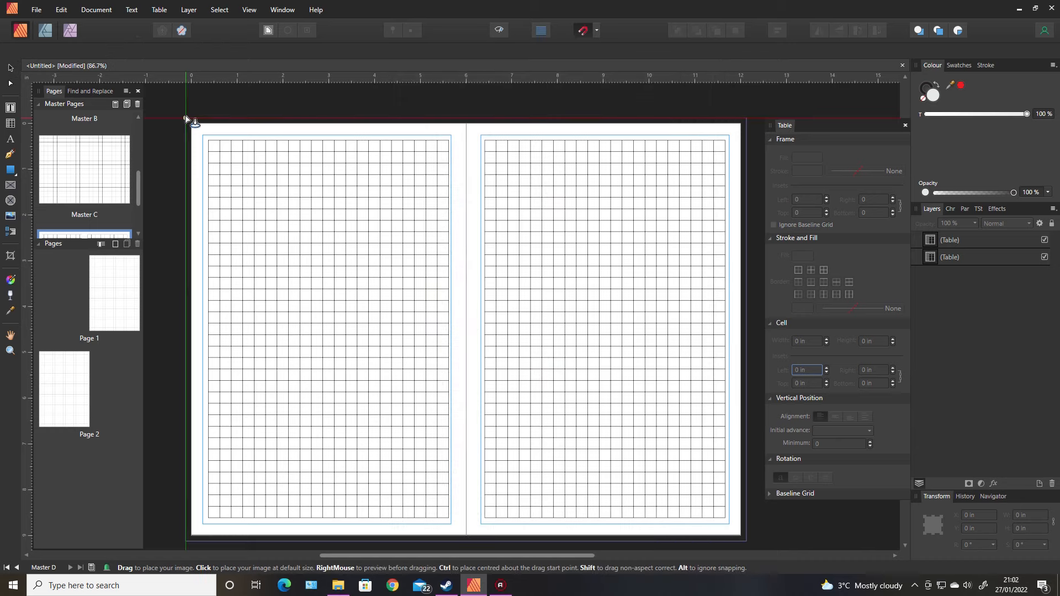
drag(227, 181, 592, 509)
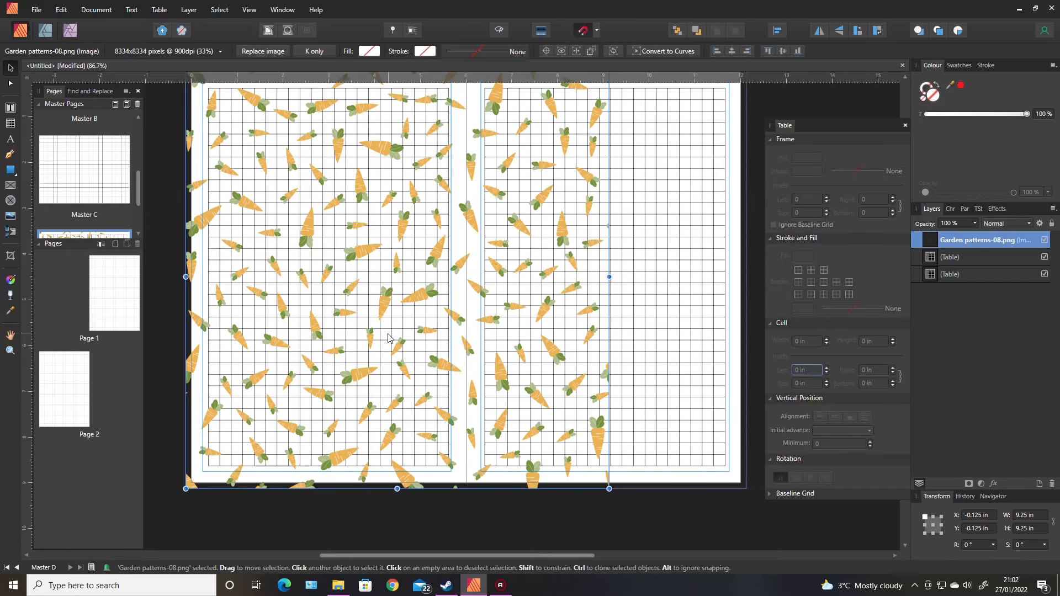
Duplicate the carrot pattern image onto the right-hand page so both pages are covered
drag(322, 322, 744, 342)
click(627, 515)
click(686, 362)
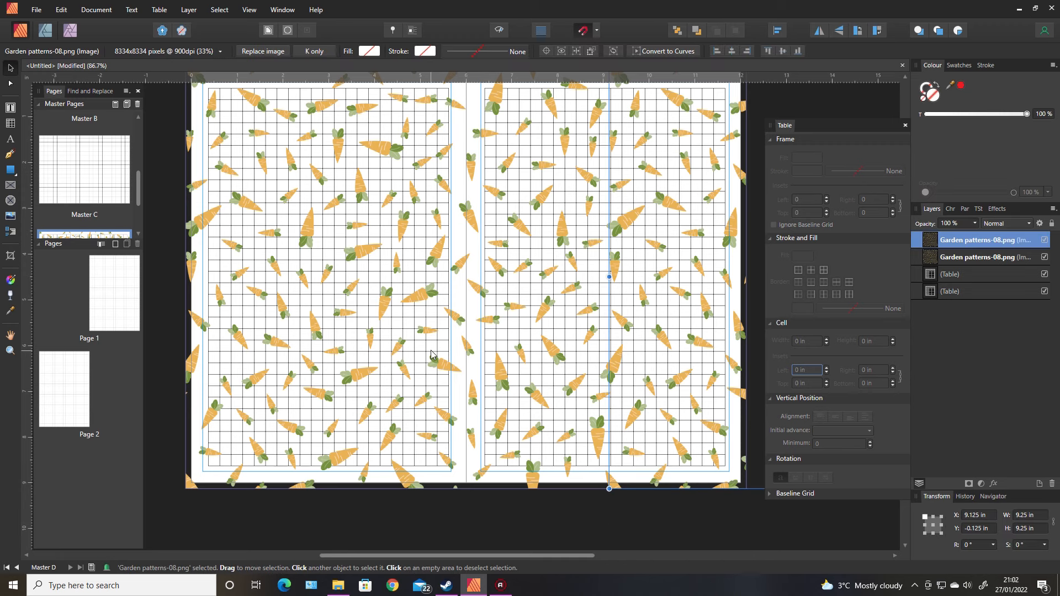
Select both pattern images and move them to the back behind the grid tables
shift+click(351, 313)
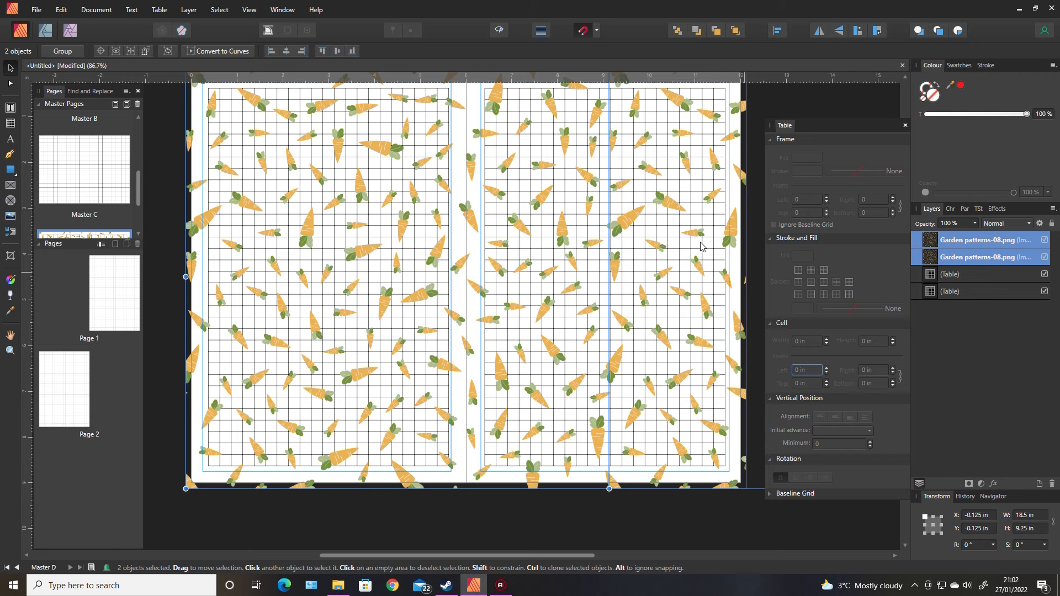
right_click(435, 273)
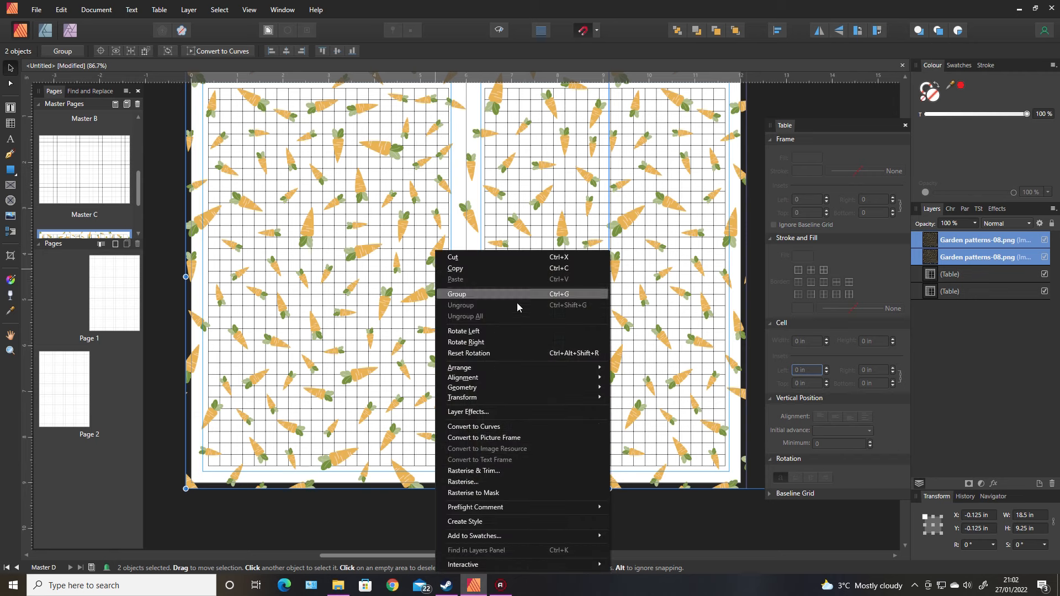
mouse_move(545, 367)
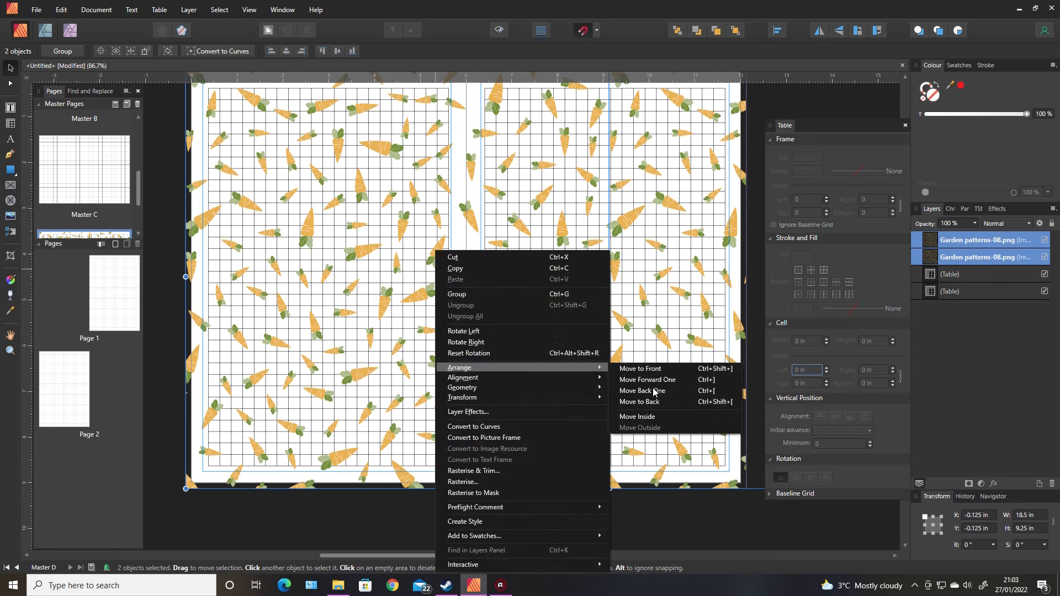
click(655, 405)
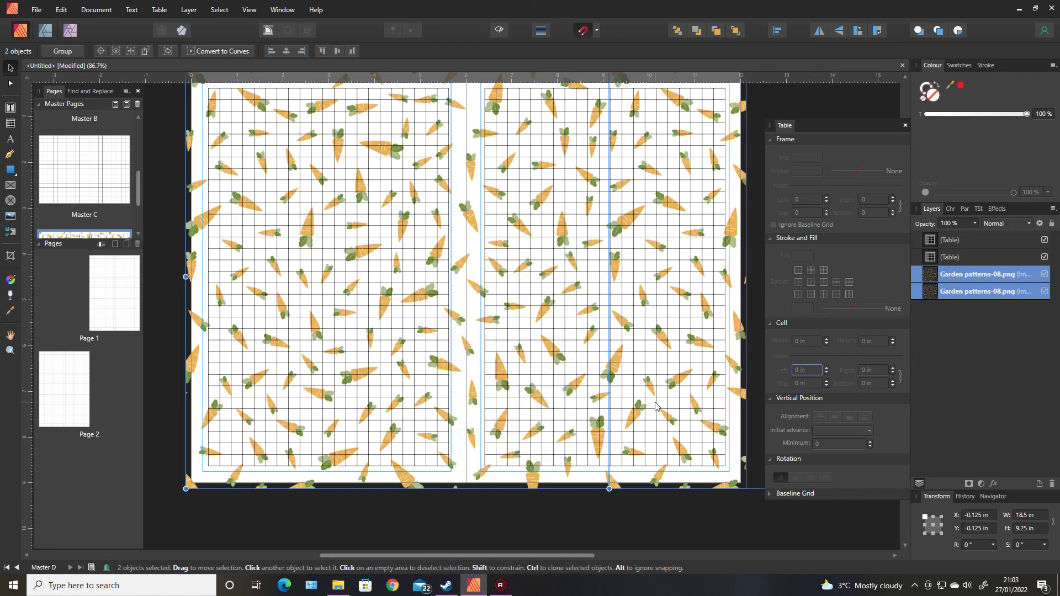
click(649, 518)
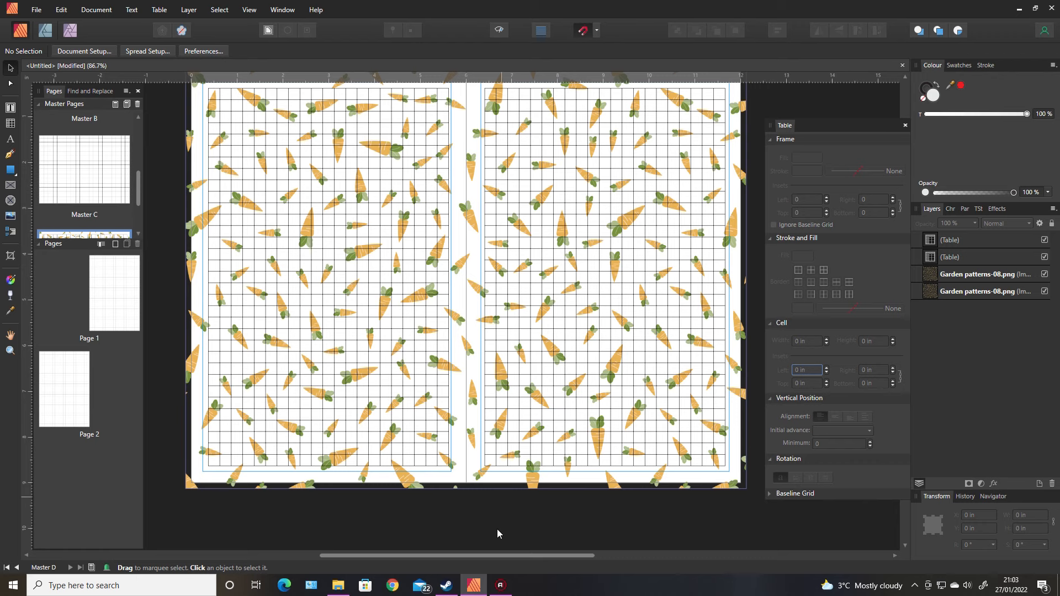
Draw a white rectangle about 5.425 × 8.5 in over the left page's margin area
scroll(551, 529, up, 1)
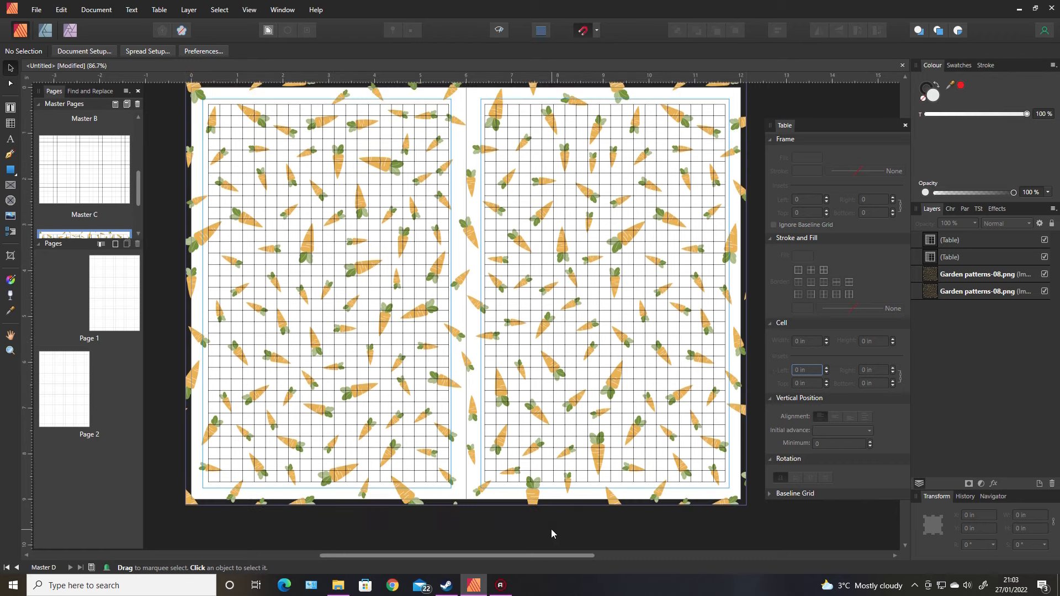
click(11, 171)
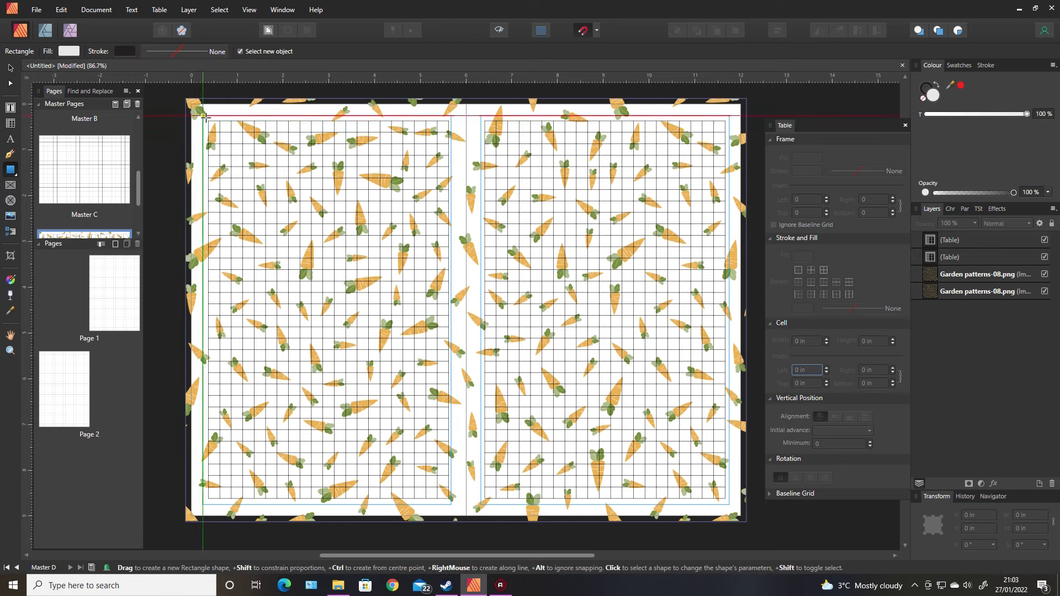
drag(203, 114, 451, 503)
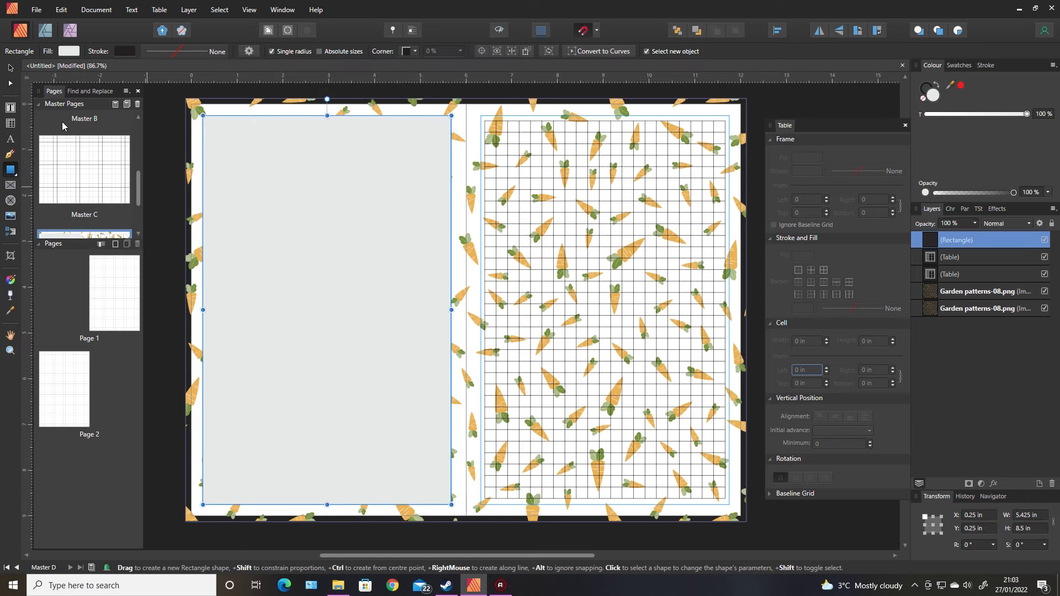
click(69, 51)
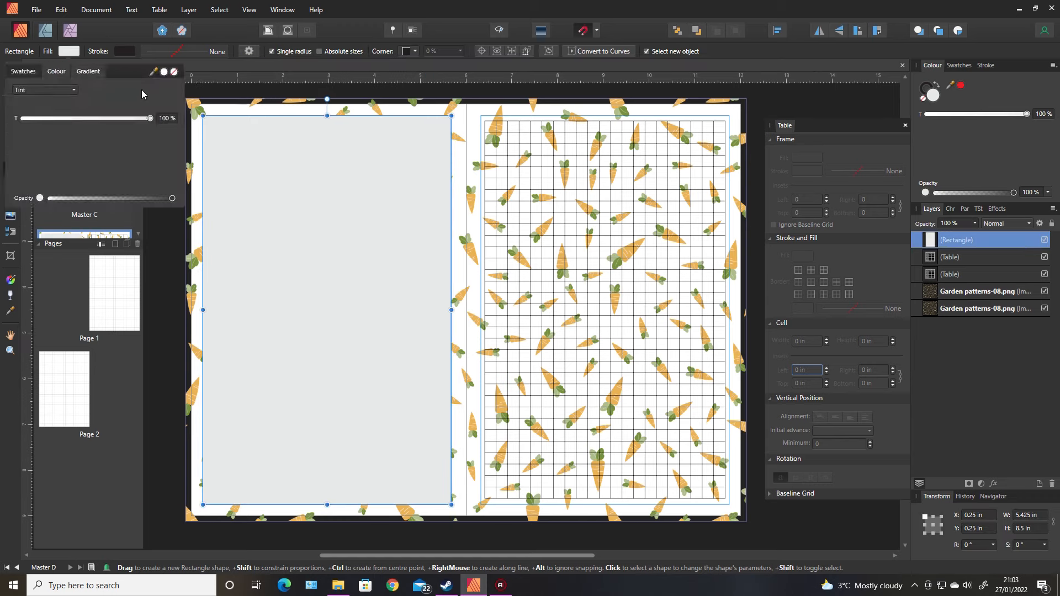
click(163, 72)
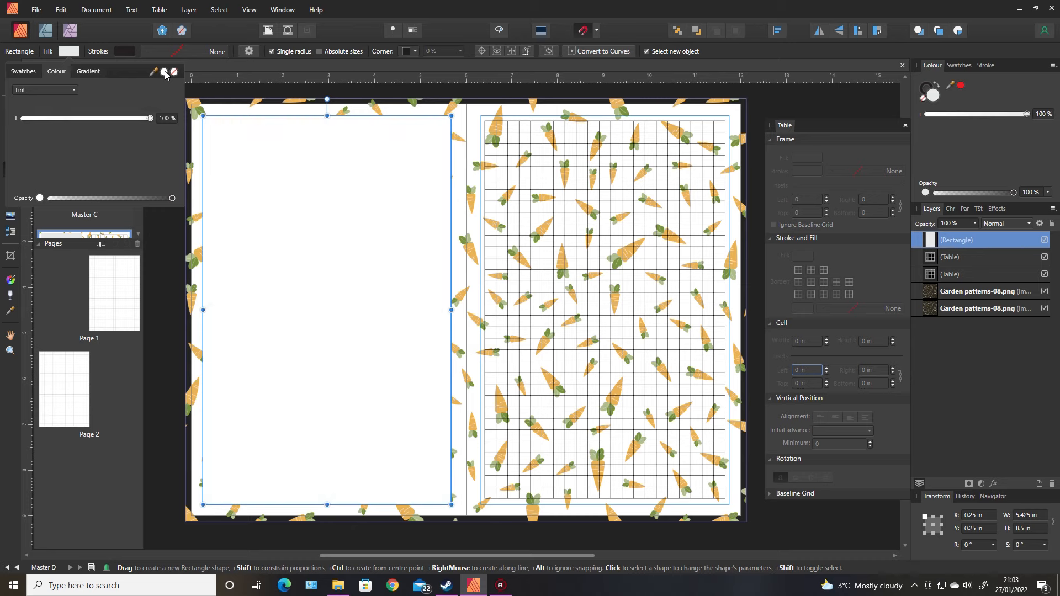
Move the white rectangle back two levels so it sits behind both tables but above the patterns
right_click(363, 294)
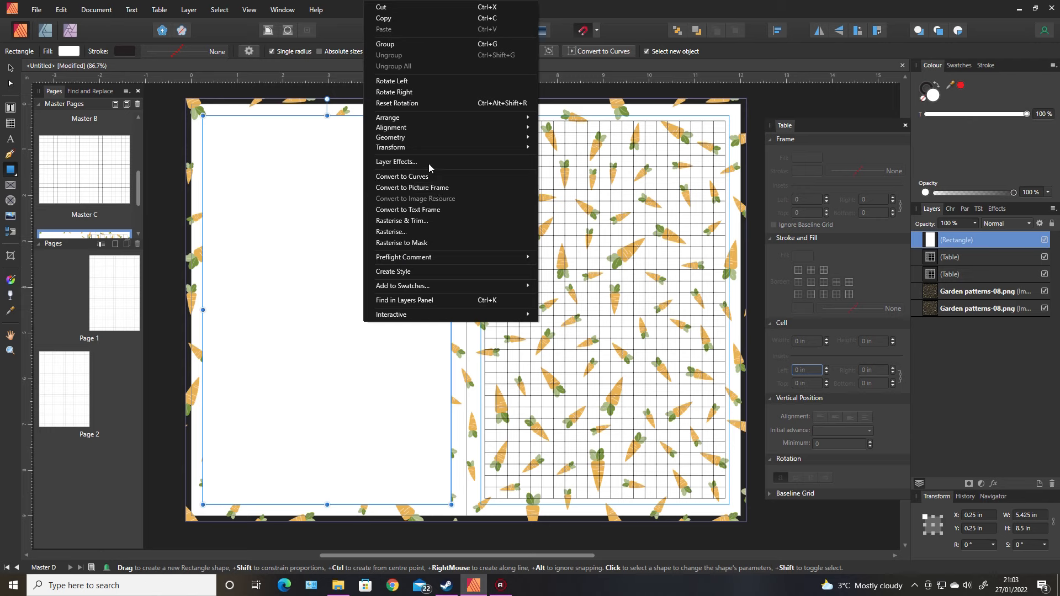
mouse_move(480, 114)
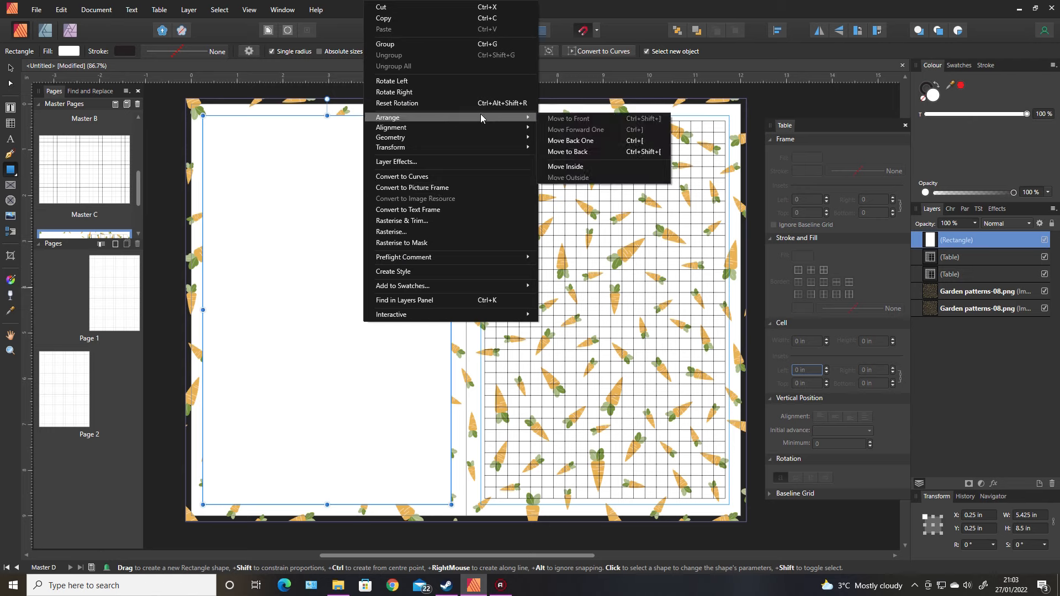
click(574, 142)
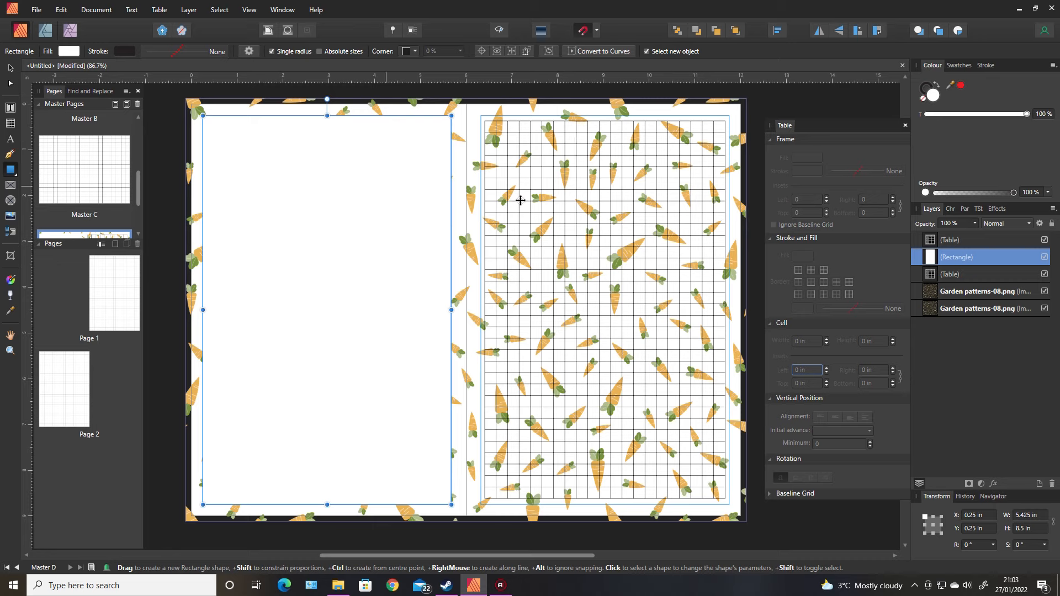
right_click(422, 227)
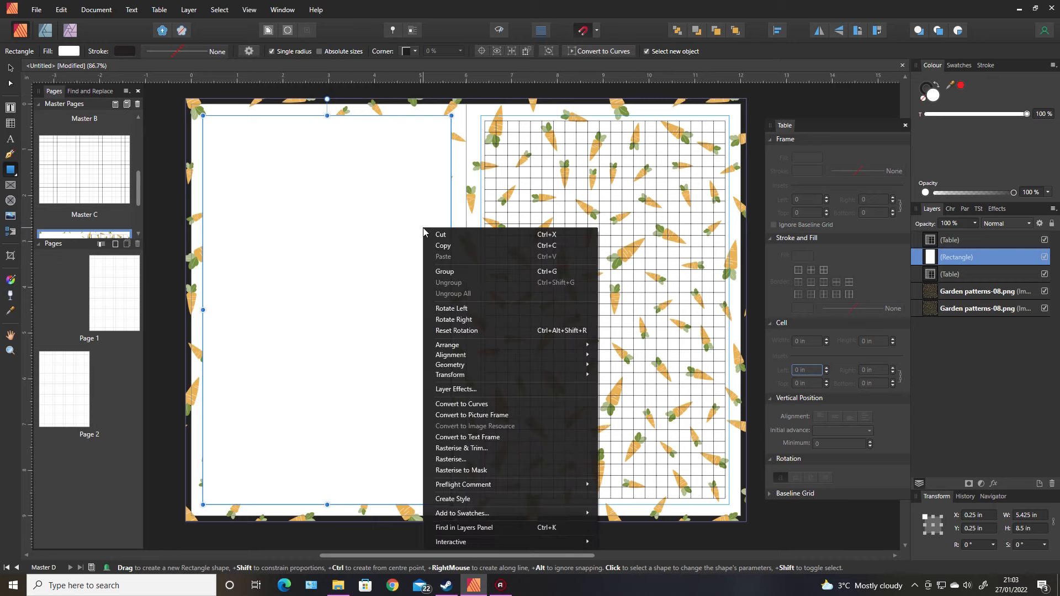
mouse_move(492, 342)
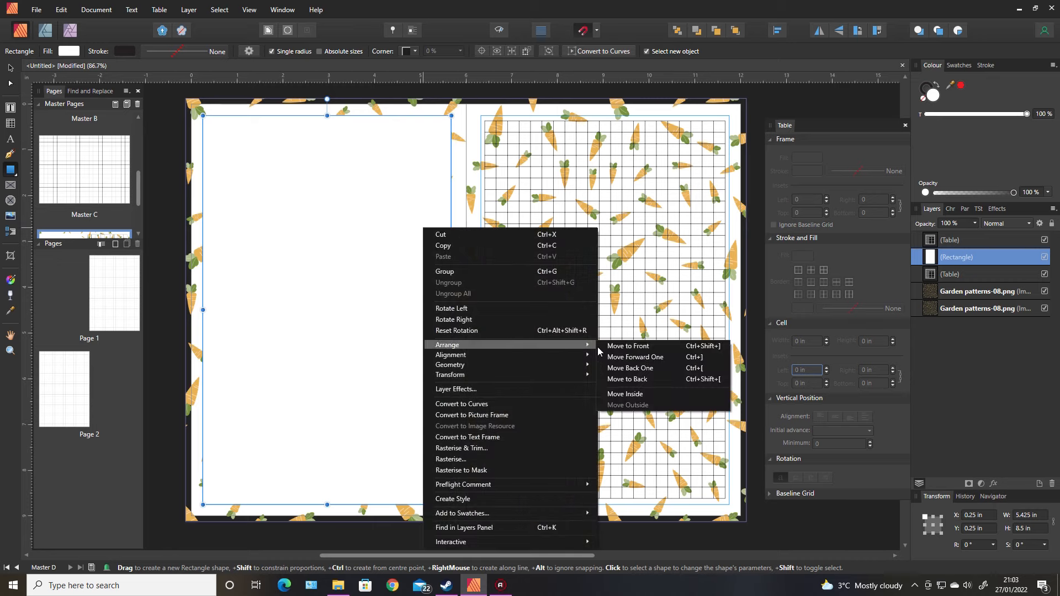
click(630, 368)
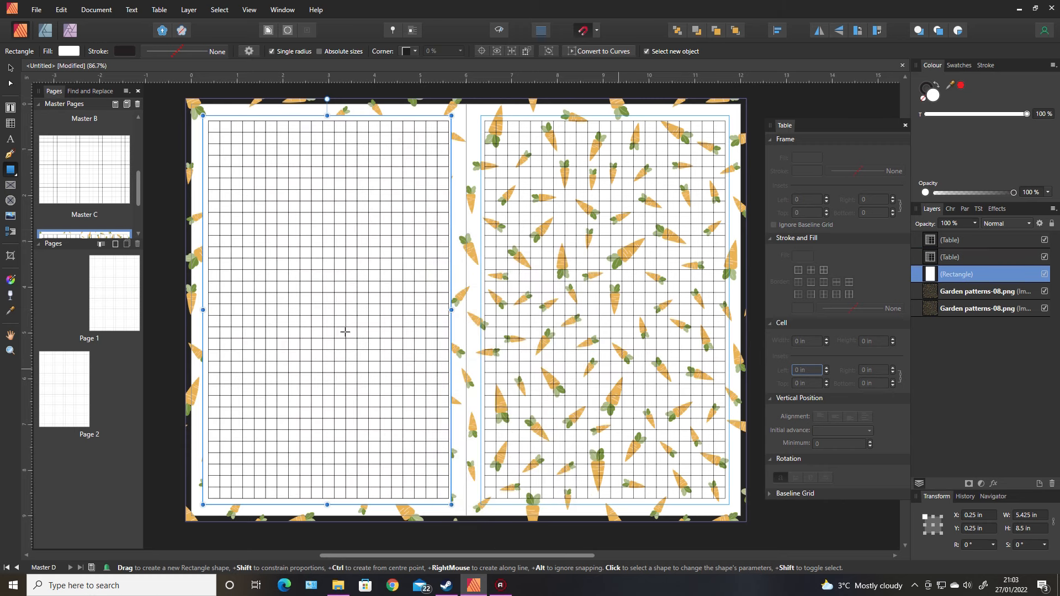
Duplicate the white rectangle onto the right-hand page behind its table
click(10, 69)
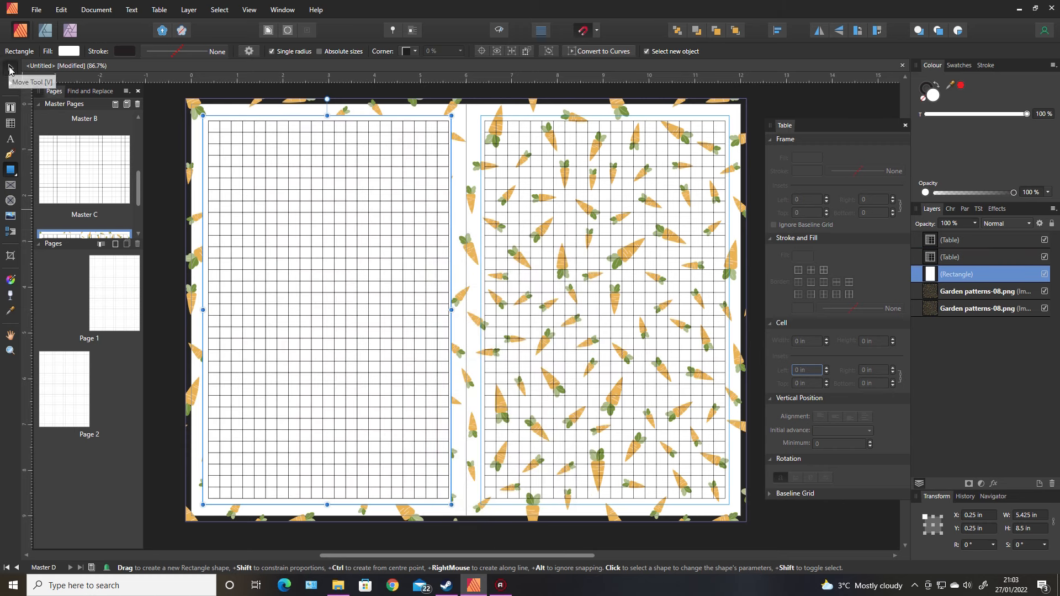
click(167, 213)
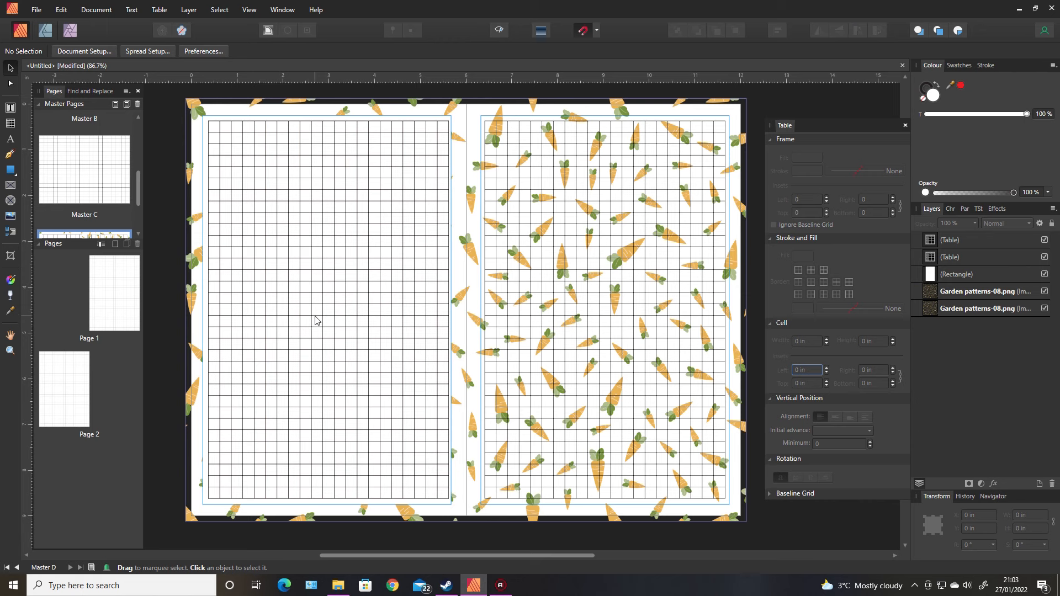
click(386, 503)
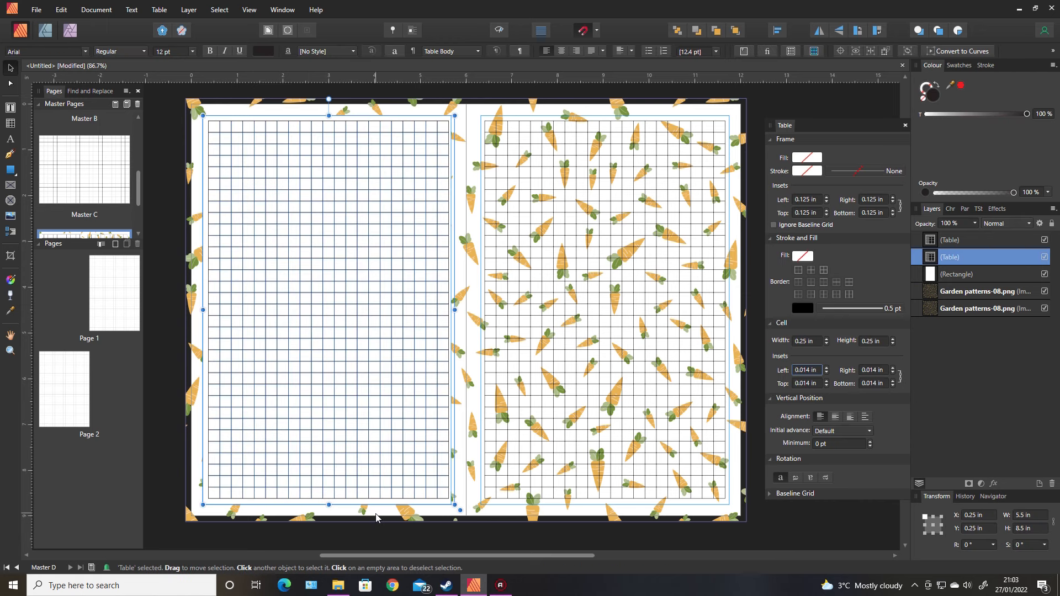
key(ctrl+d)
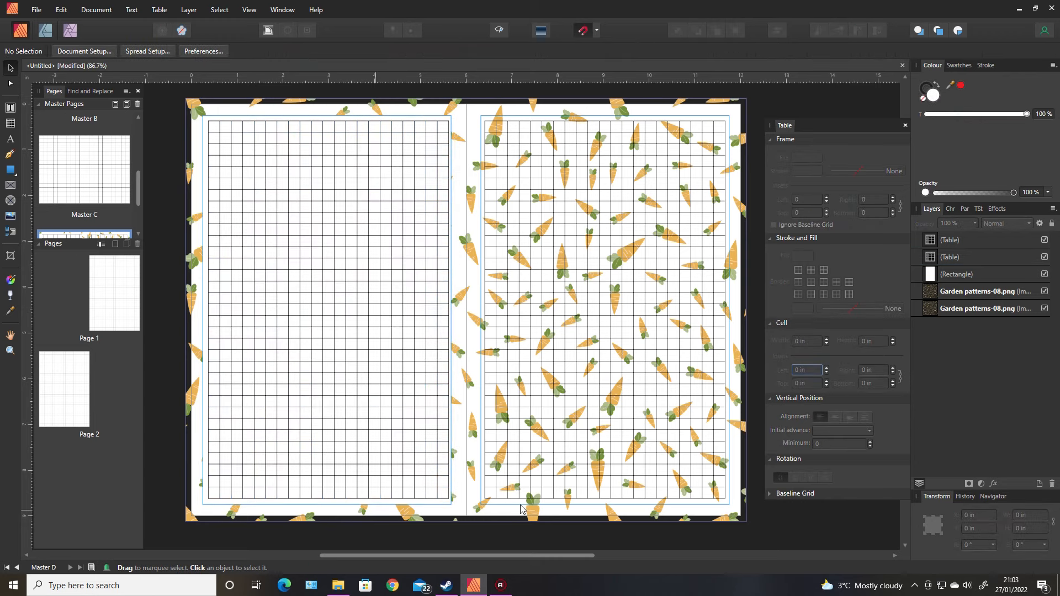
click(966, 271)
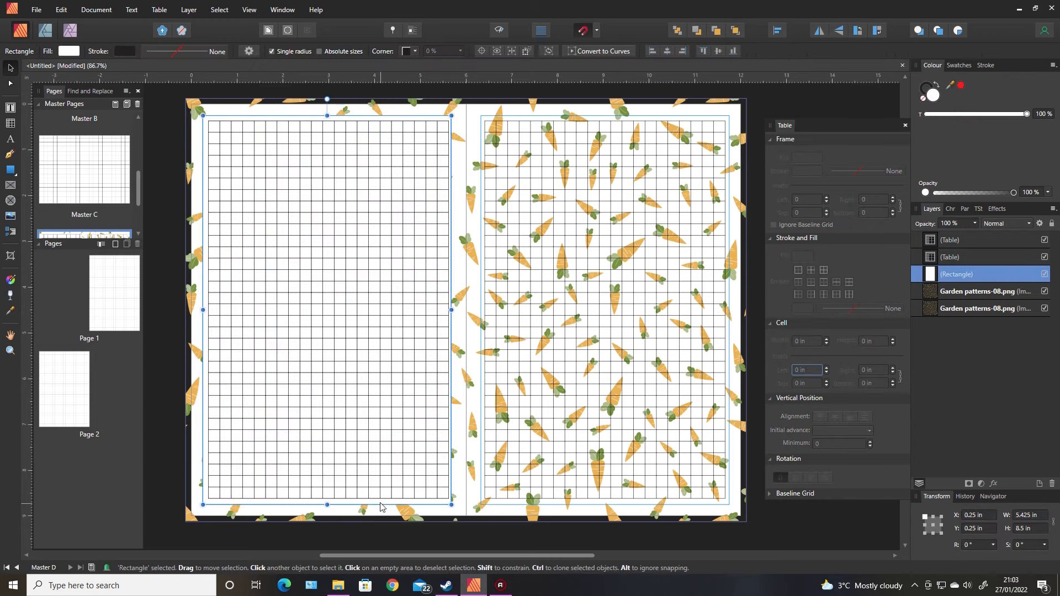
drag(380, 505, 659, 508)
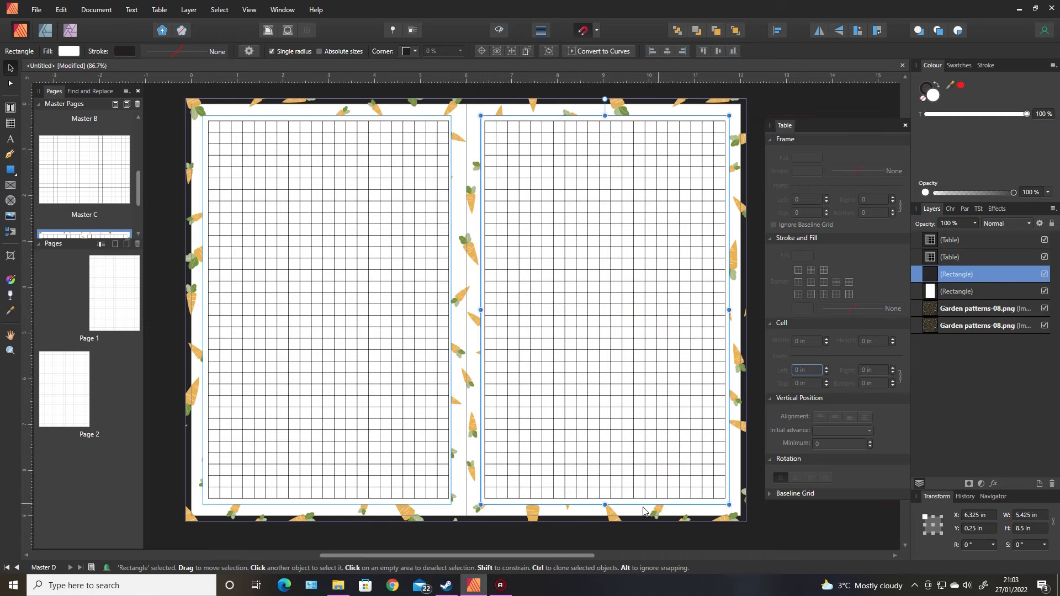
Open Master C and Master D in turn to compare the two master spreads
click(151, 355)
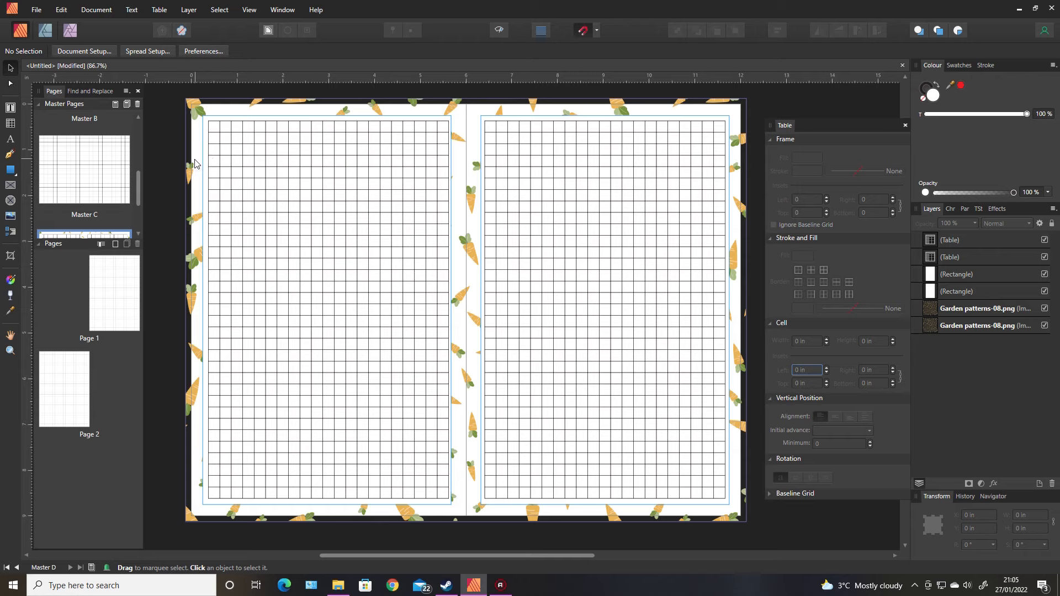
double_click(106, 165)
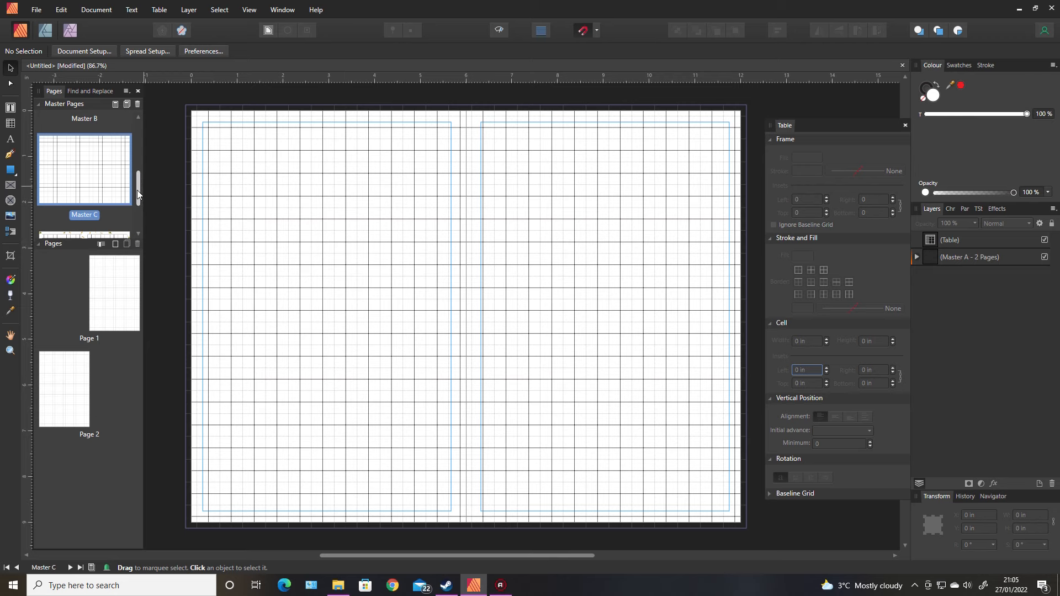
drag(138, 194, 138, 216)
click(119, 204)
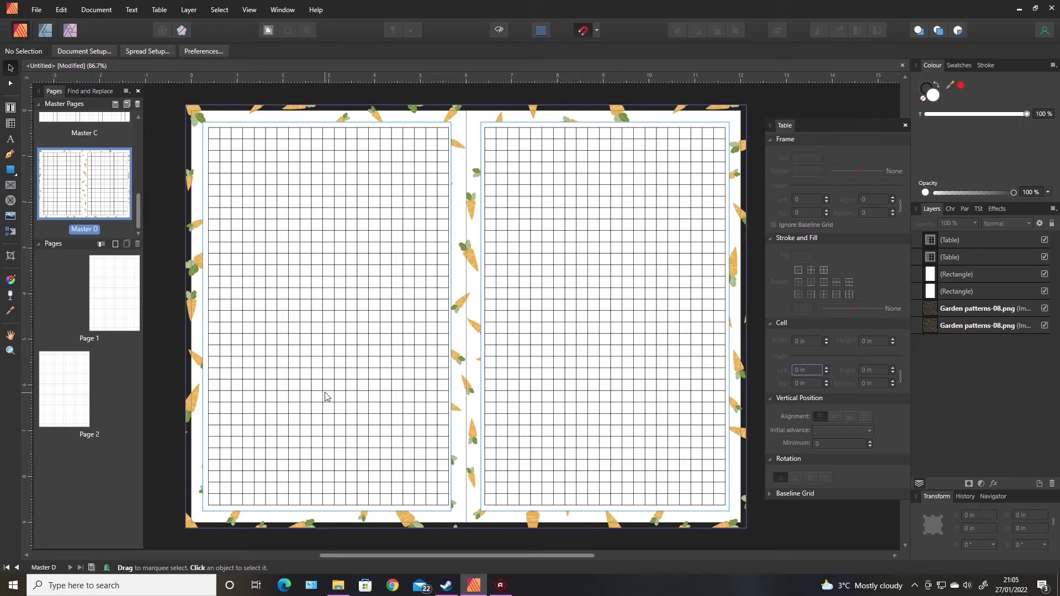
double_click(107, 118)
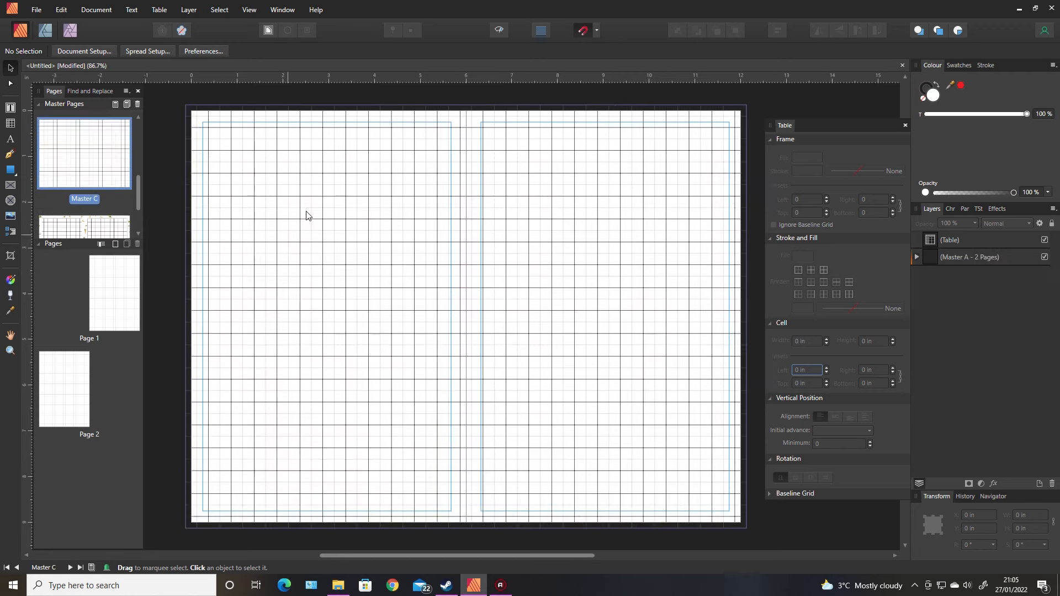
double_click(103, 229)
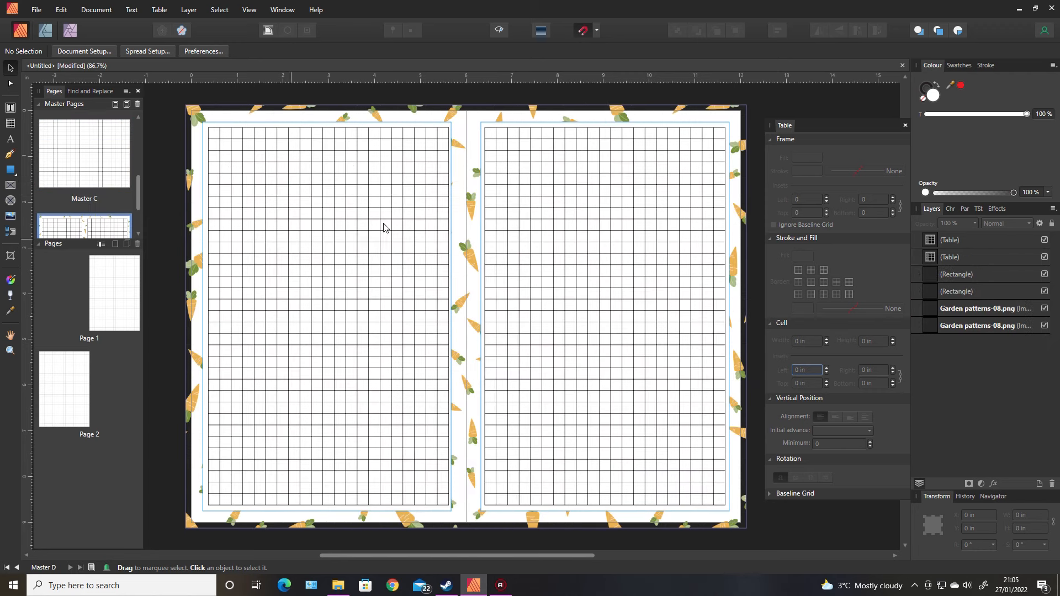
Delete Page 2 from the document
right_click(87, 408)
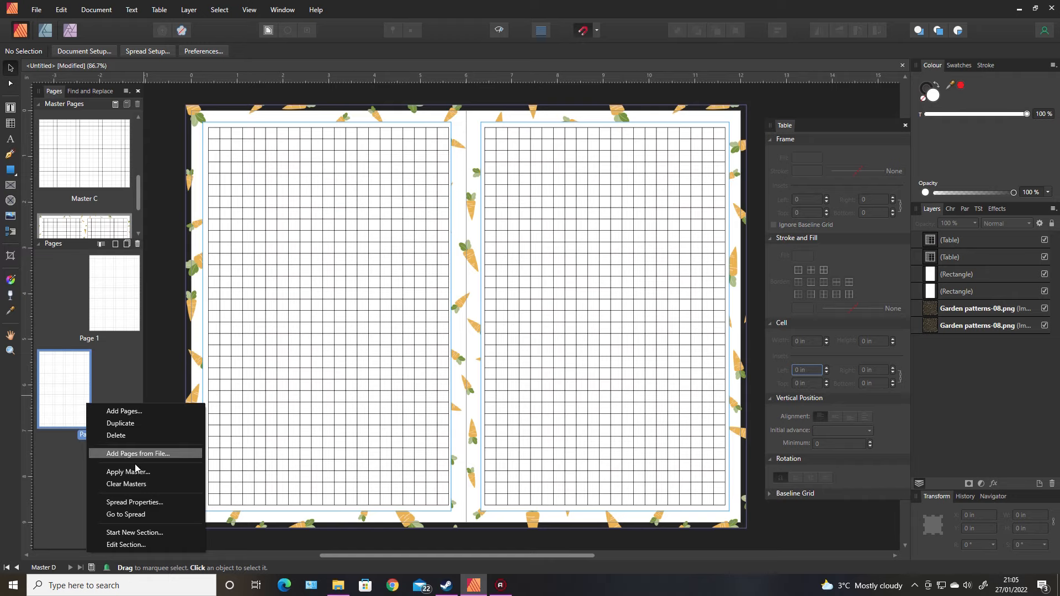
click(131, 435)
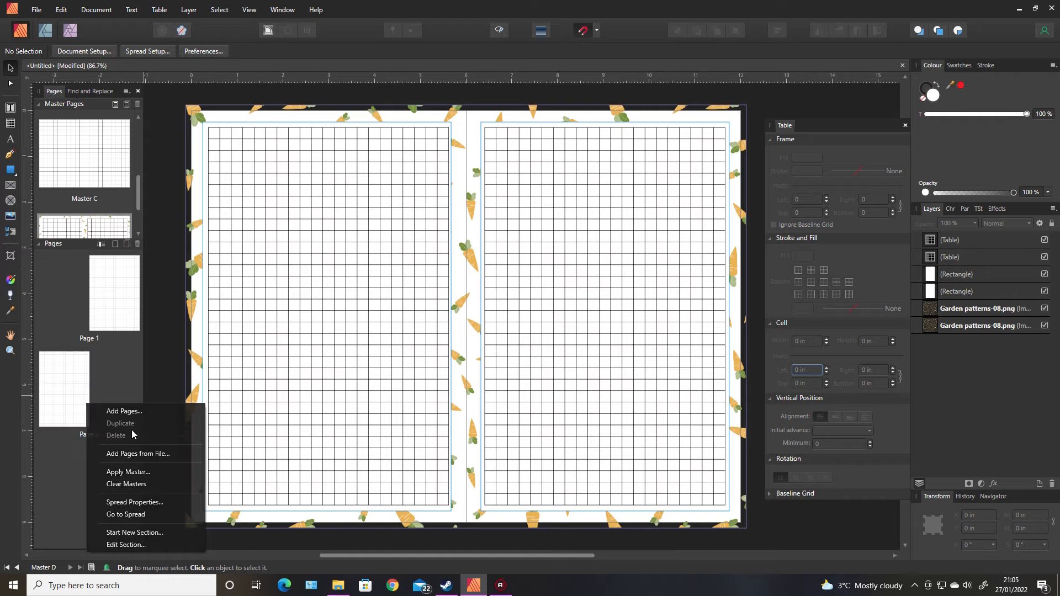
Add 109 pages after Page 1 based on Master D
right_click(76, 370)
right_click(125, 308)
click(150, 316)
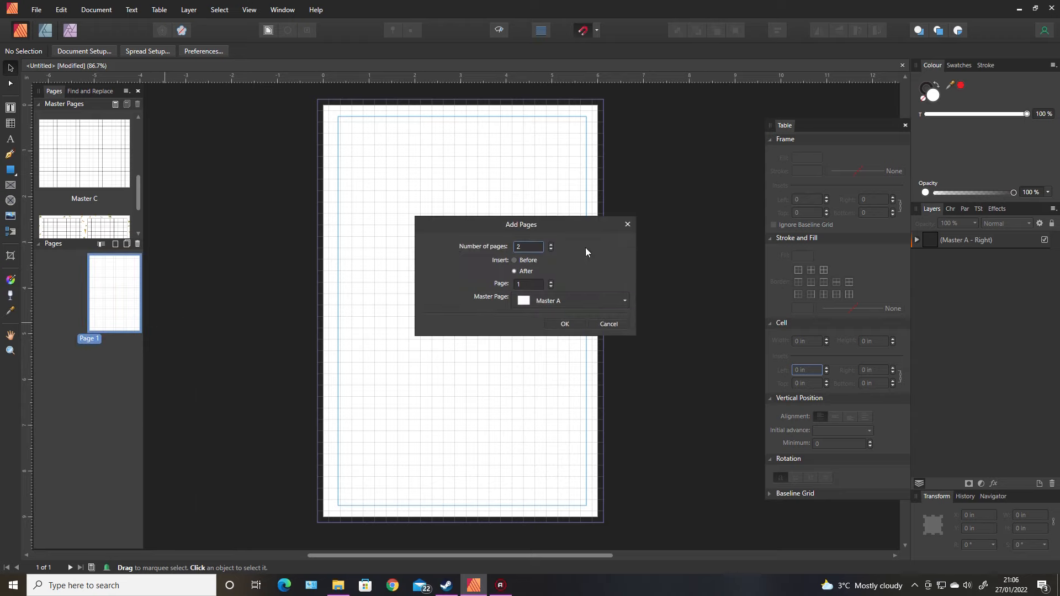
text(10)
click(578, 301)
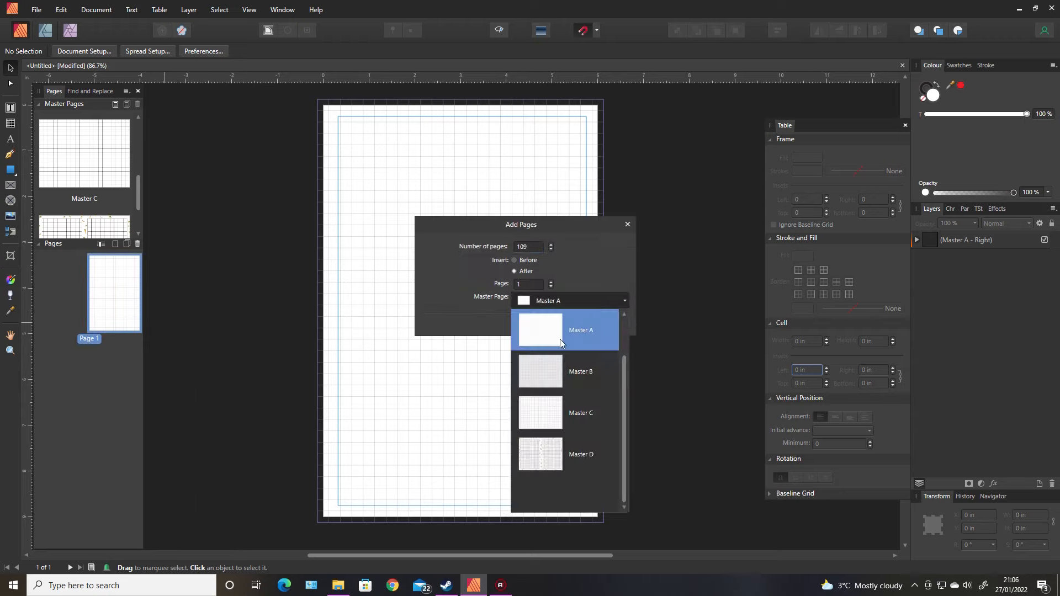
click(553, 453)
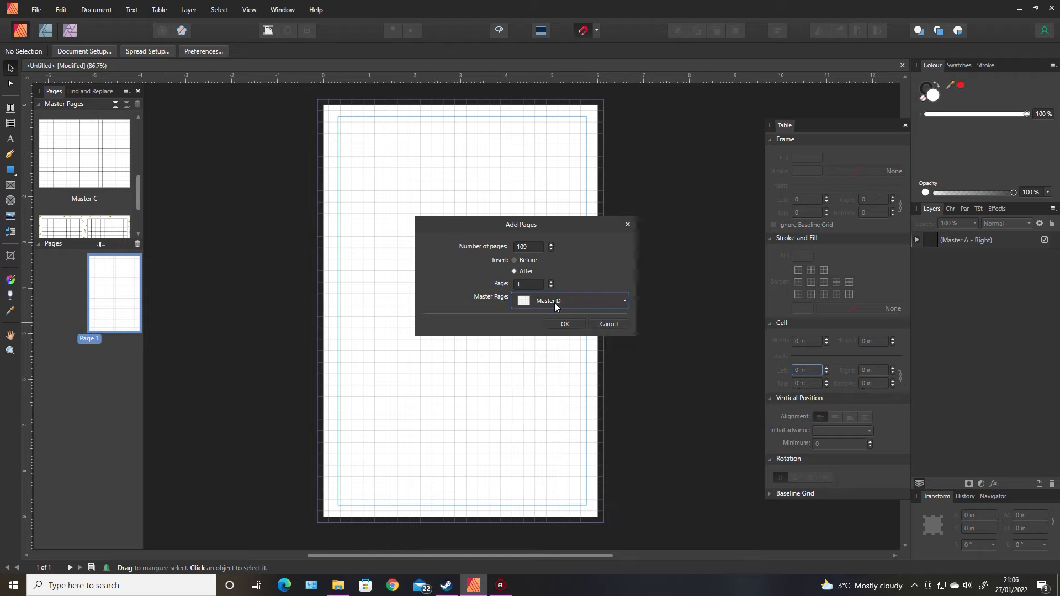
click(564, 324)
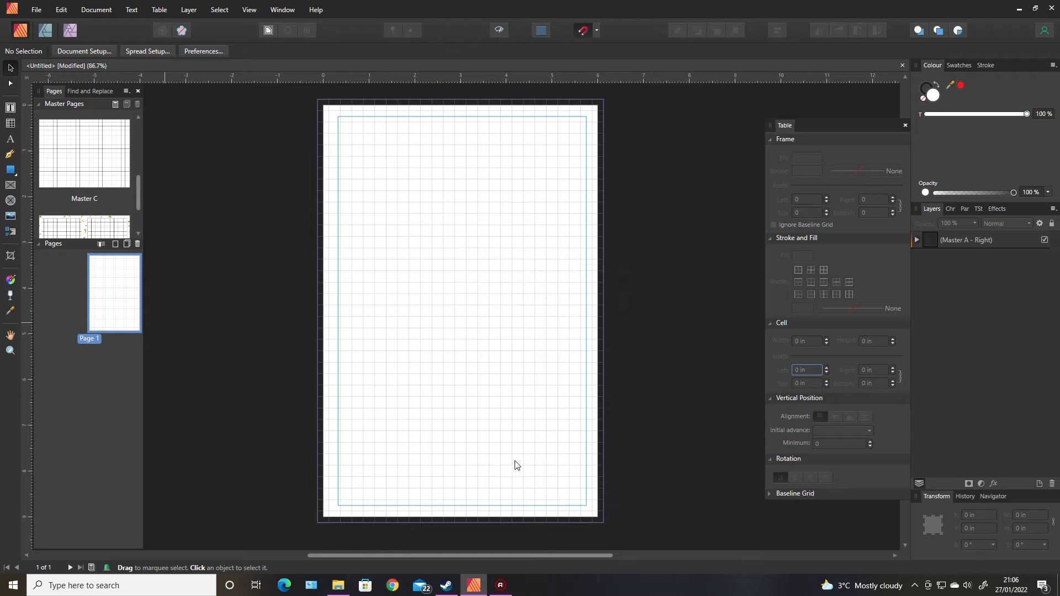
Clear the master page from Page 1
scroll(113, 218, down, 2)
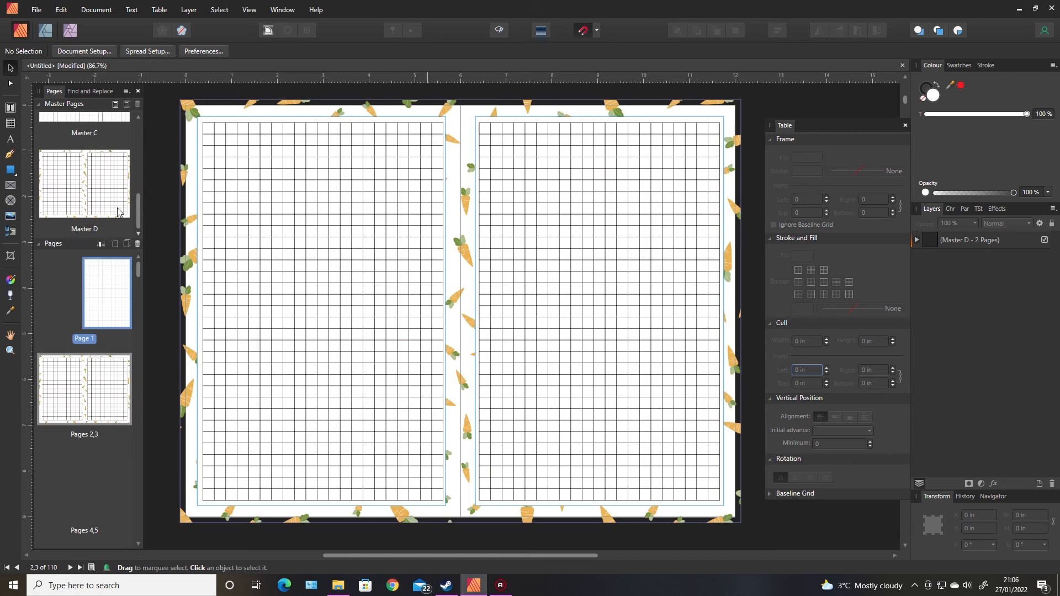
double_click(118, 209)
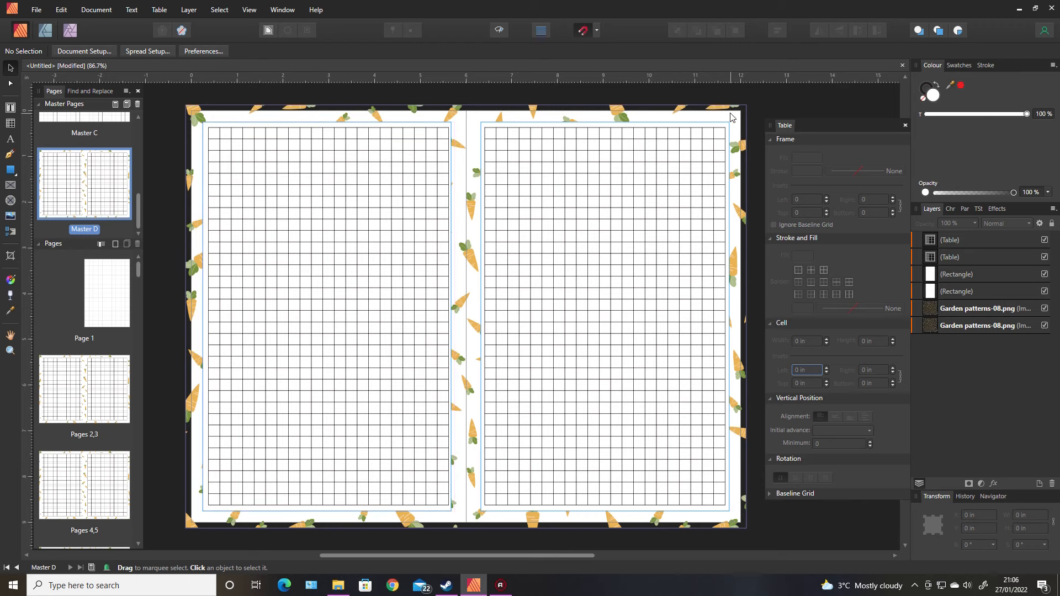
scroll(135, 216, up, 1)
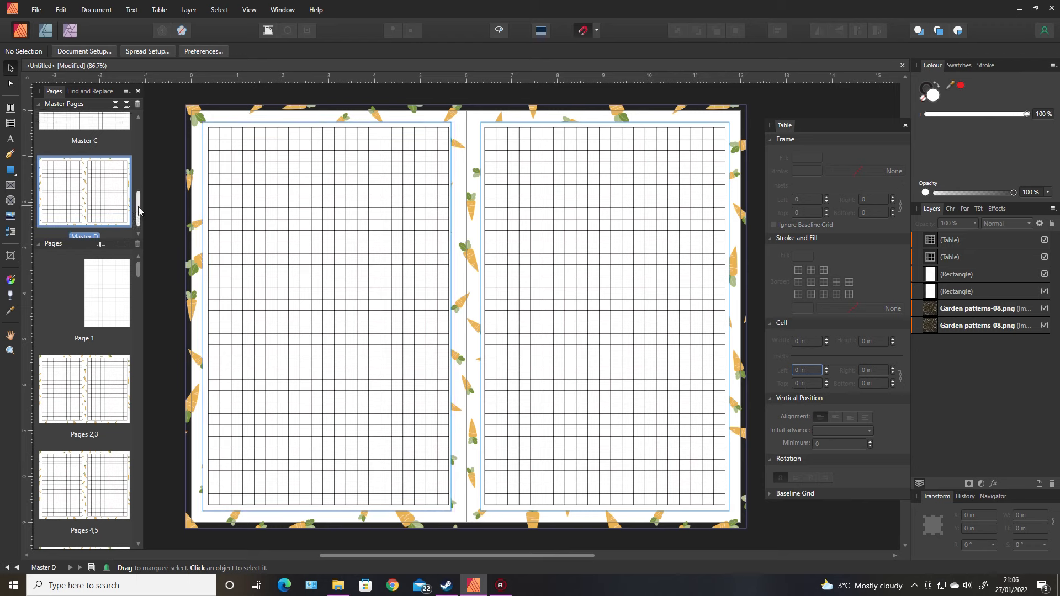
double_click(106, 296)
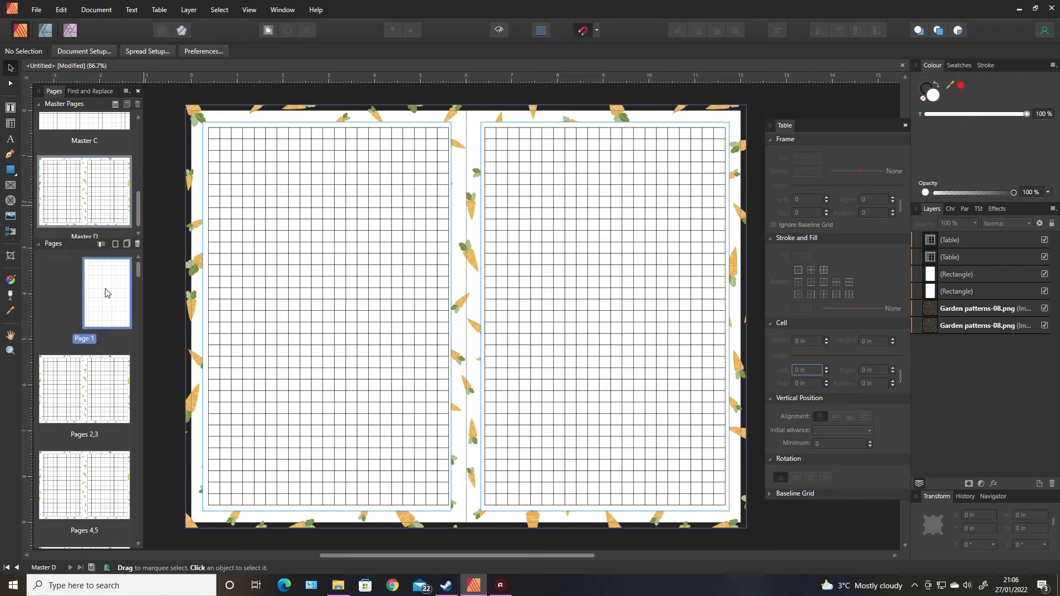
right_click(108, 295)
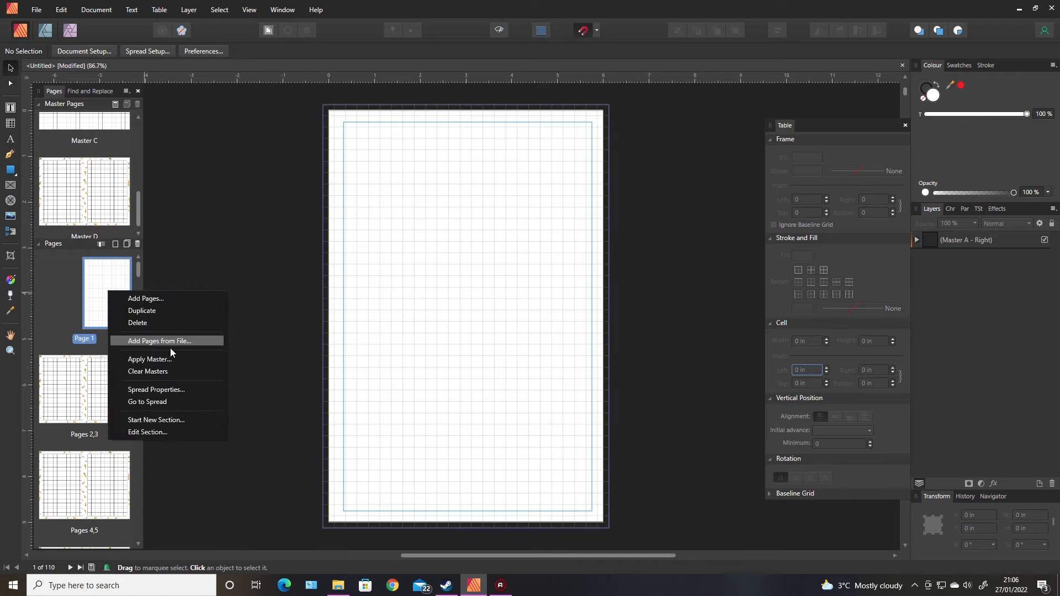
click(167, 370)
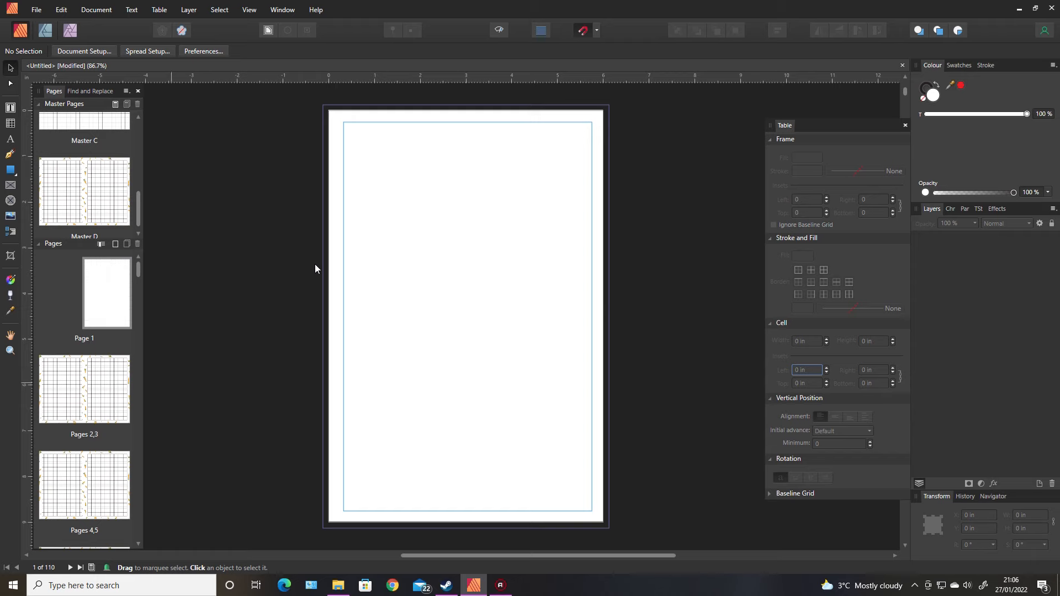
Place Garden patterns-08.png on Page 1, stretching it over the whole page as a background
click(10, 215)
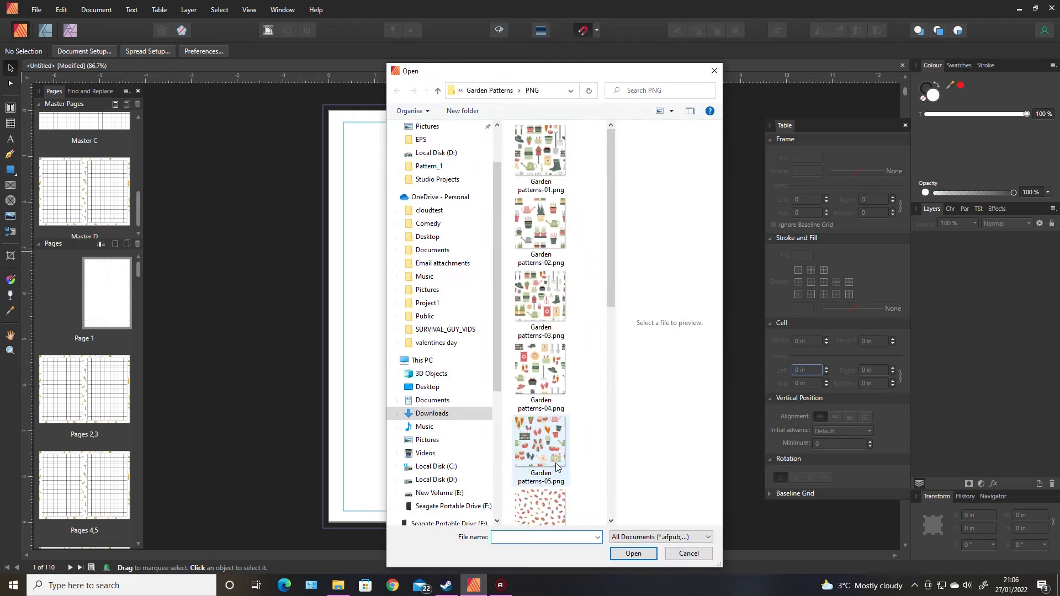
scroll(607, 380, down, 5)
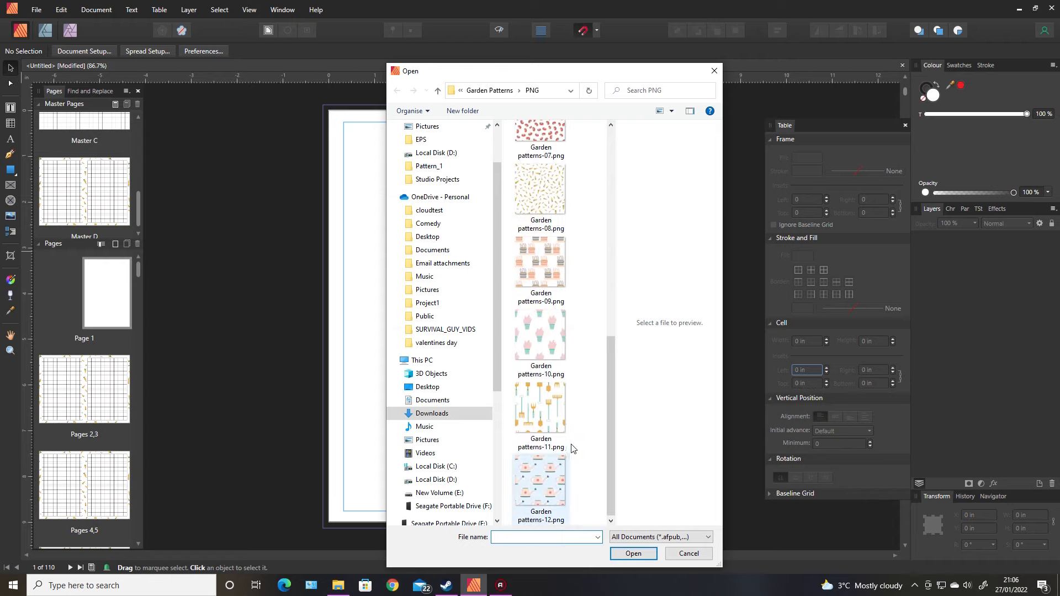
double_click(539, 195)
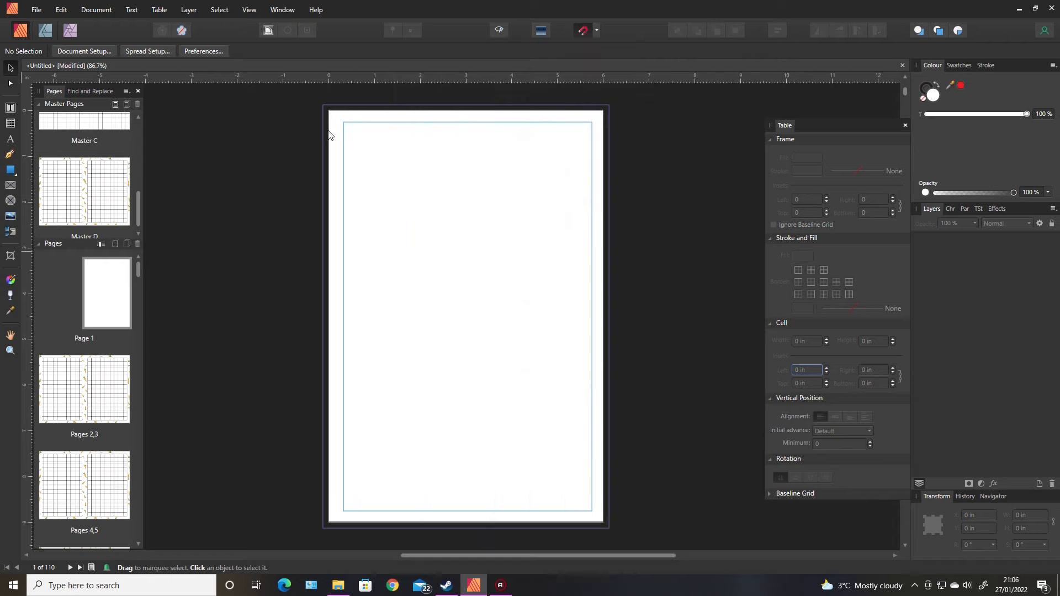
drag(322, 104, 611, 476)
Draw a white rectangle about 4.2 × 2.1 in on the upper middle of Page 1
click(85, 389)
click(10, 68)
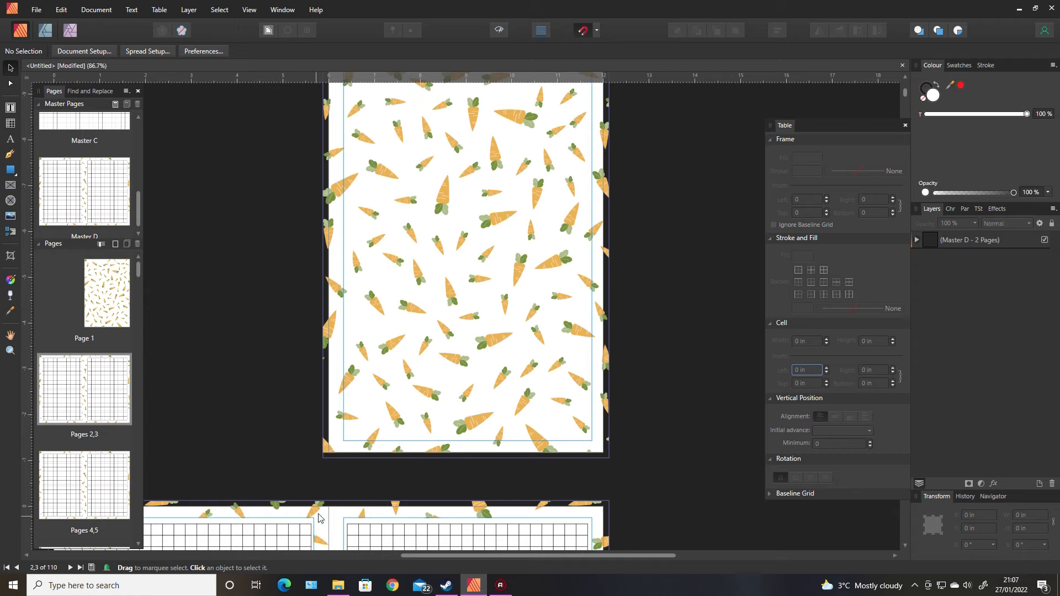
click(107, 292)
click(10, 169)
drag(368, 176, 562, 273)
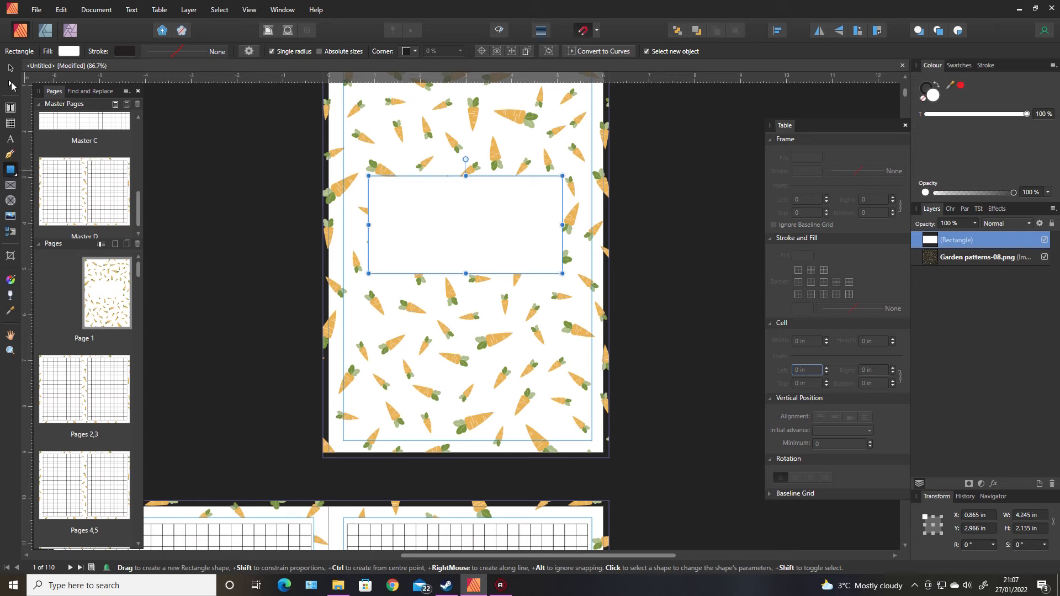
Draw a text frame about 3.3 × 1.2 in inside the rectangle and set its font to Prickly Cactus 20 pt
click(10, 107)
drag(386, 197, 536, 253)
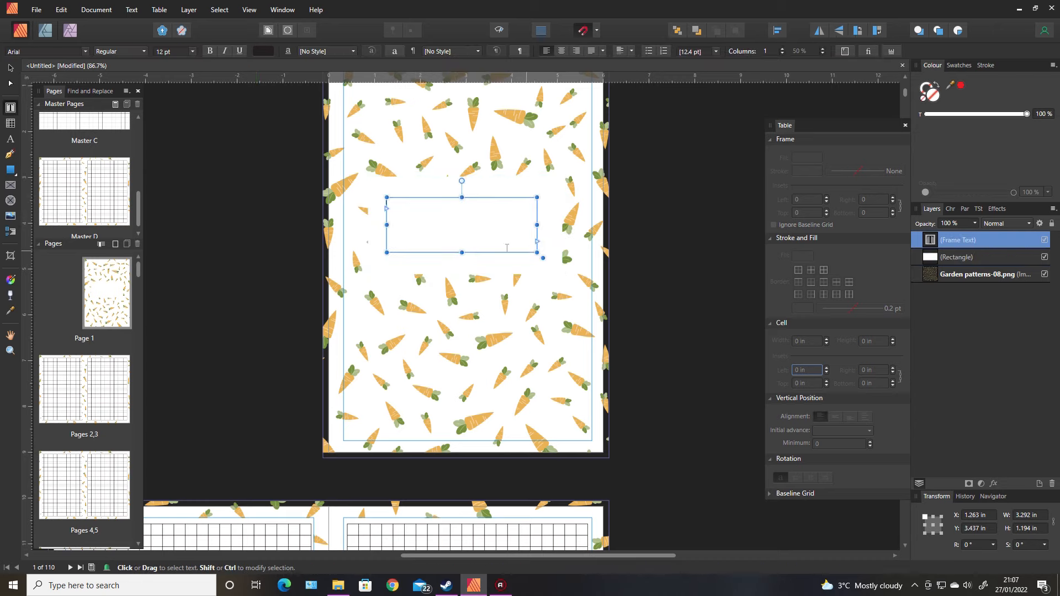
click(61, 51)
text(CAC)
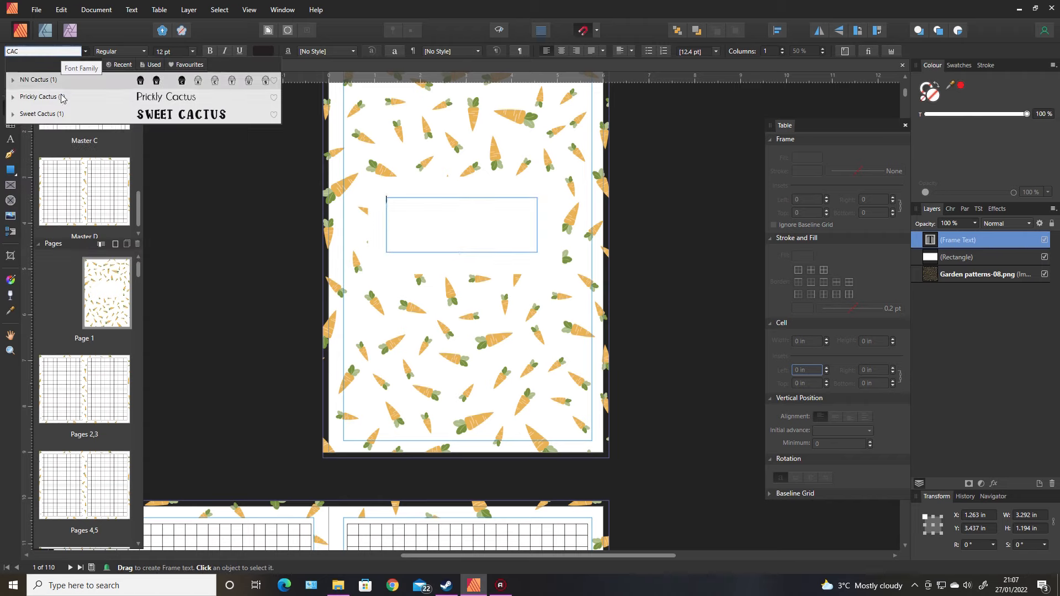
click(62, 98)
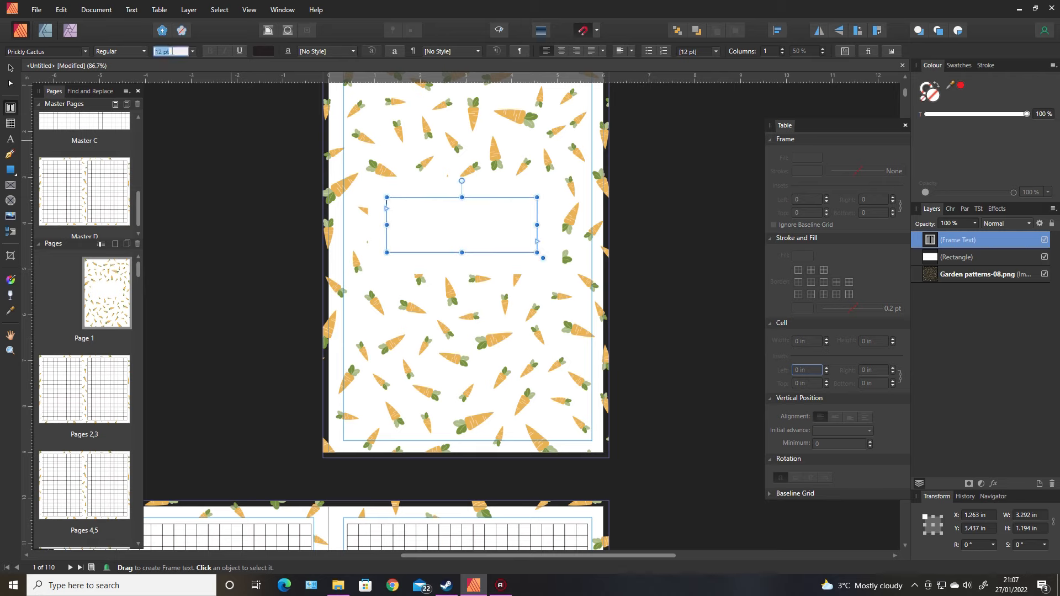
text(20)
key(Return)
Enter the title "MY VEGETABLE PLANNER" in the text frame
click(407, 214)
text(M)
text(Y )
text(GARD)
text(EEE)
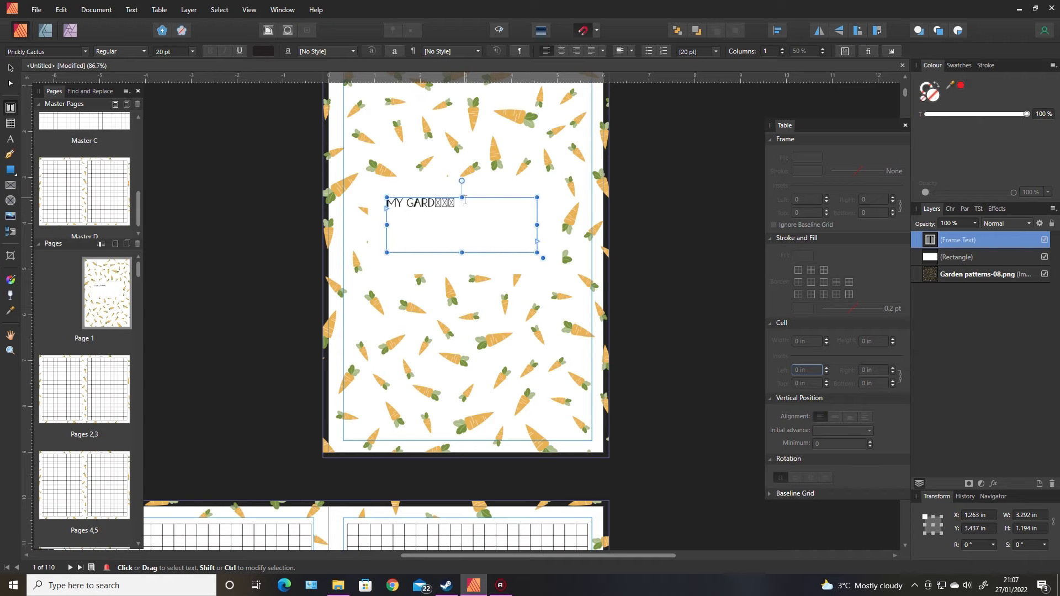
key(shift+Left)
key(shift+Left)
key(shift+Left)
key(shift+Left)
key(shift+Left)
key(shift+Left)
key(shift+Left)
text(V)
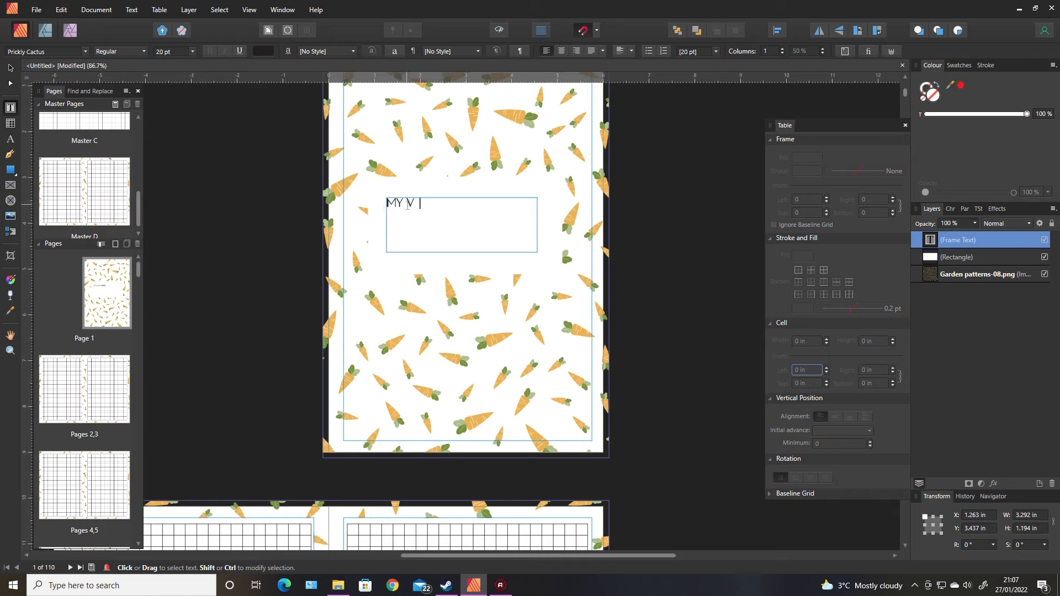
text(EGETABLE PLANNER)
key(Escape)
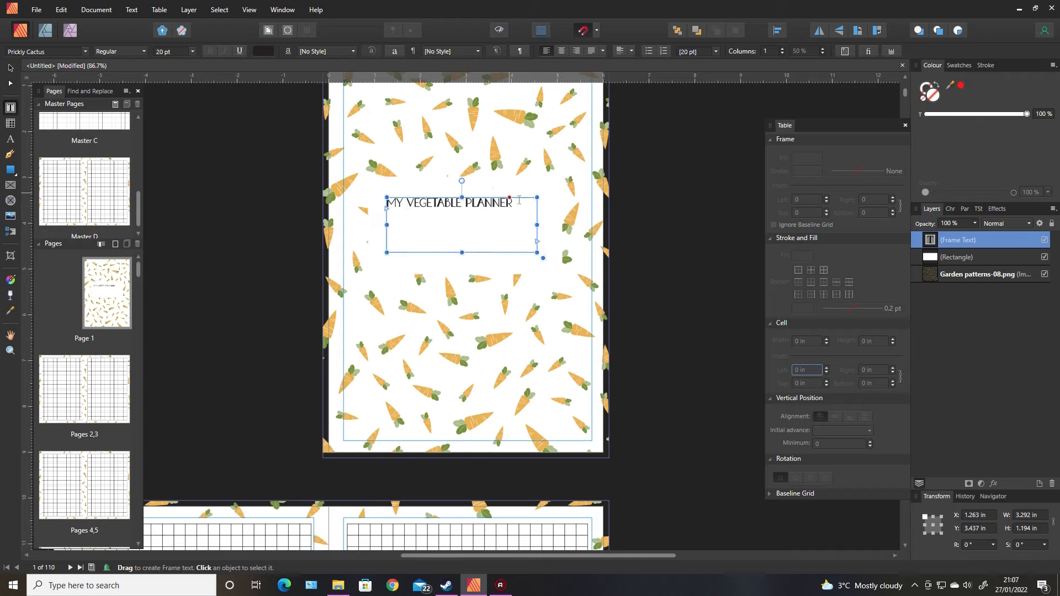
Center the title text horizontally and vertically within its frame
drag(513, 202, 386, 203)
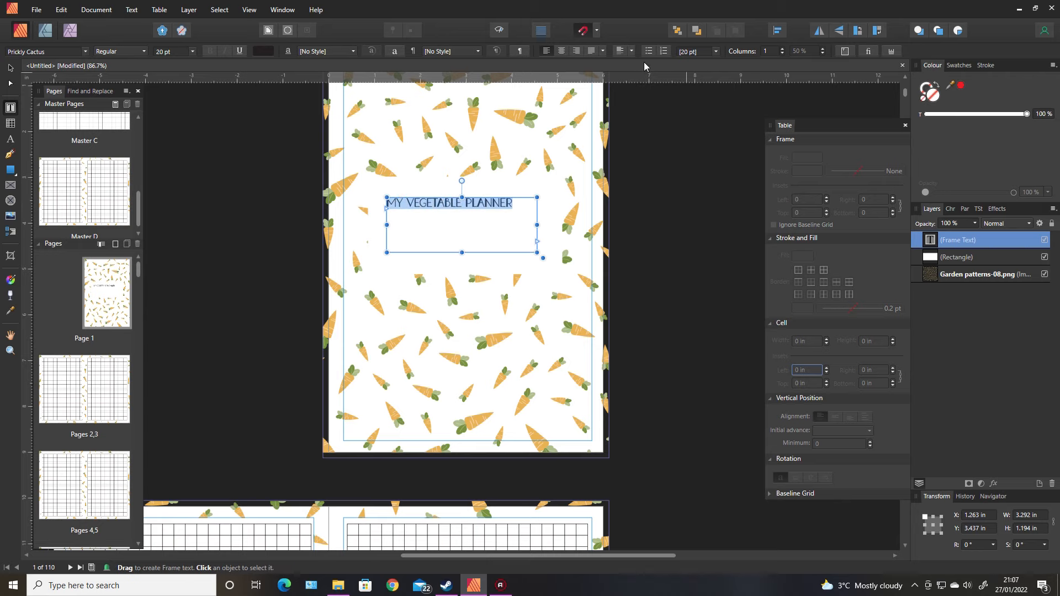
click(620, 50)
click(561, 51)
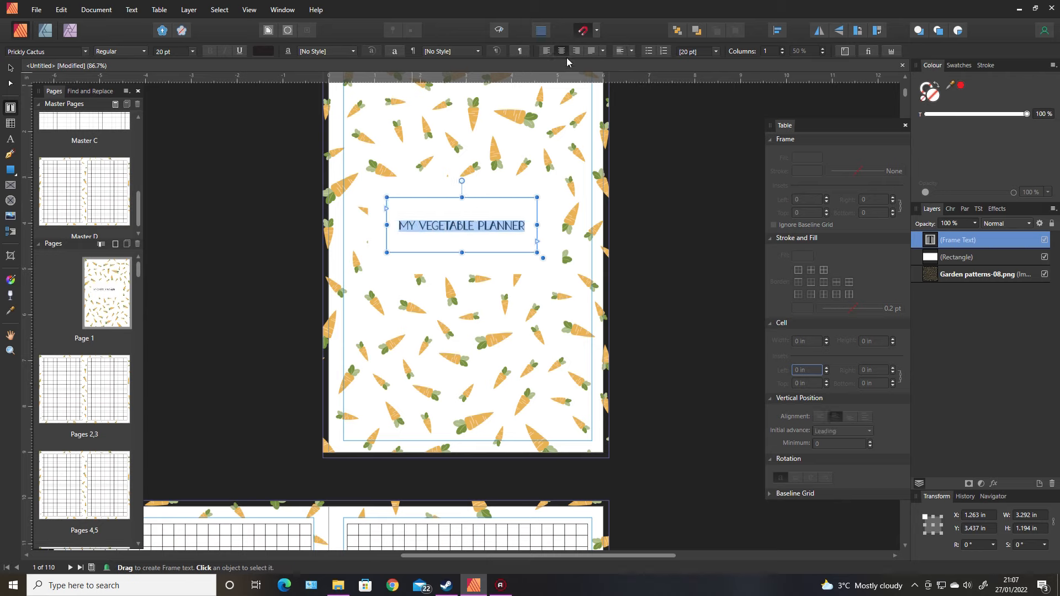
click(11, 68)
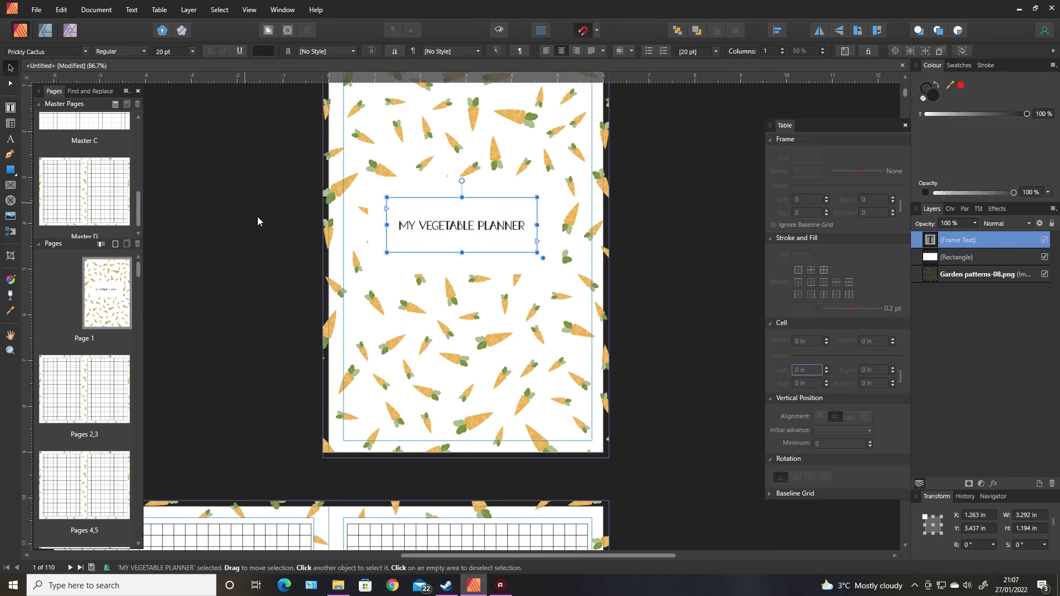
click(257, 221)
click(502, 229)
click(675, 247)
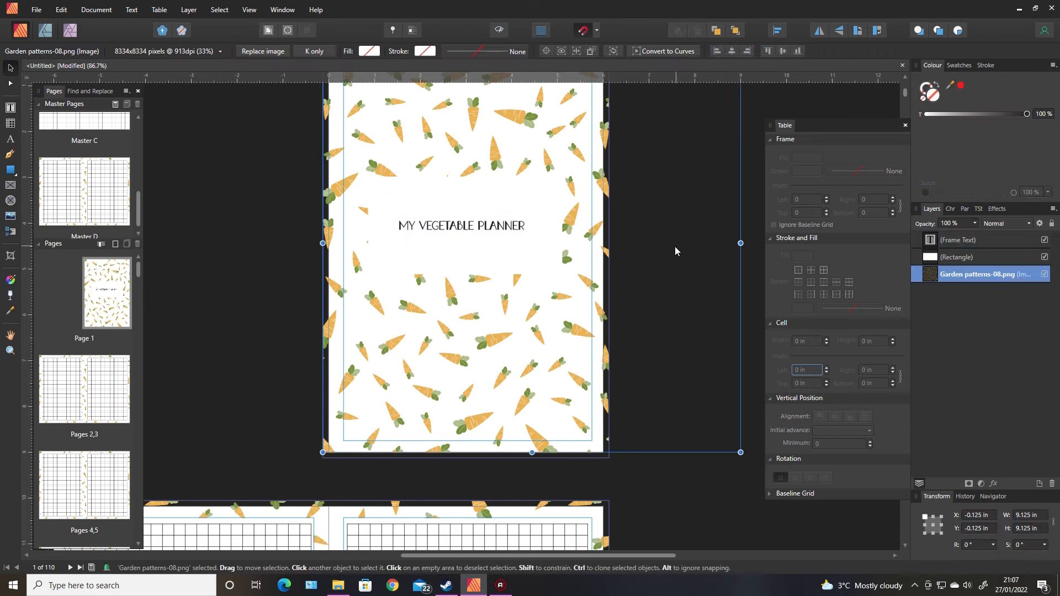
click(245, 258)
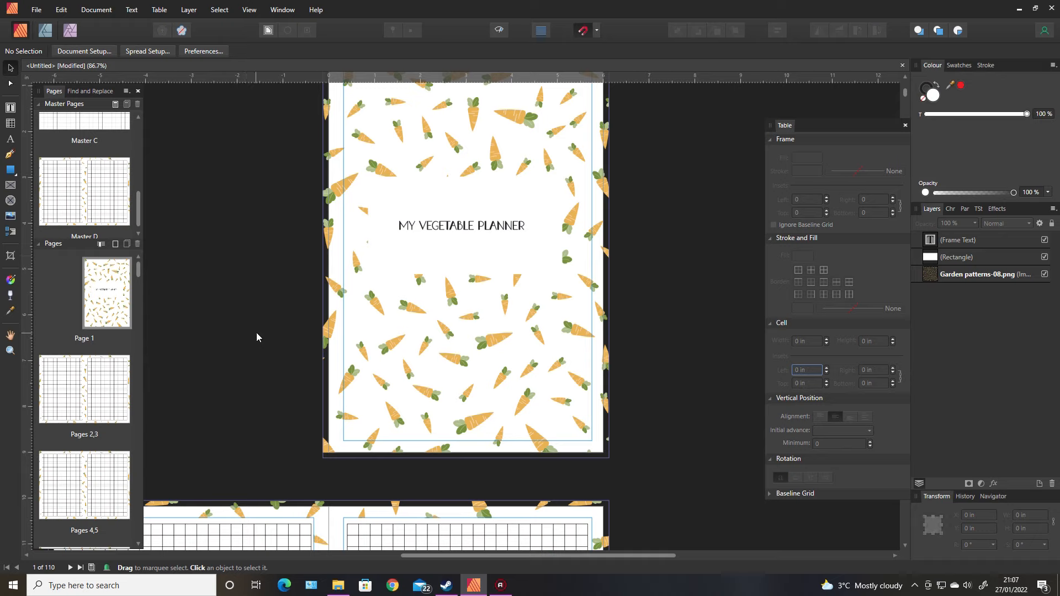
Export the document as a PDF with the PDF (for print) preset, saving it as Untitled.pdf
click(37, 11)
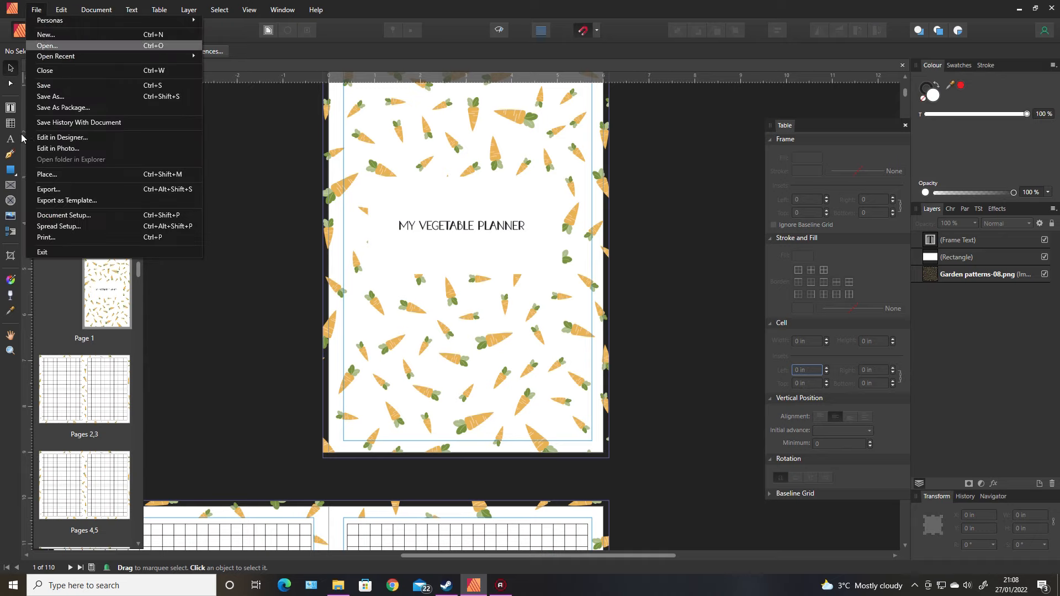
click(40, 190)
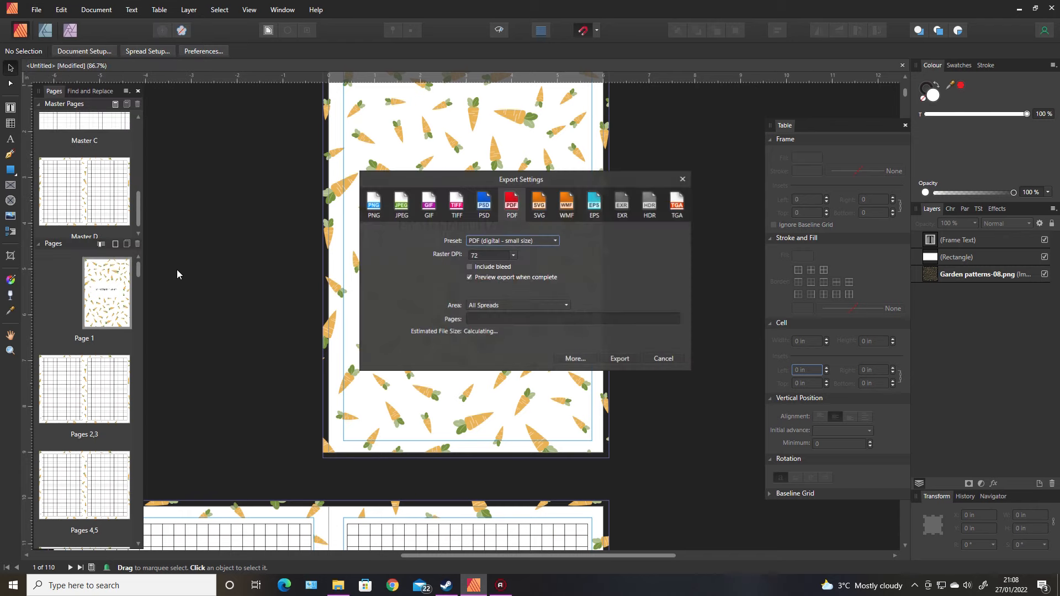
click(499, 240)
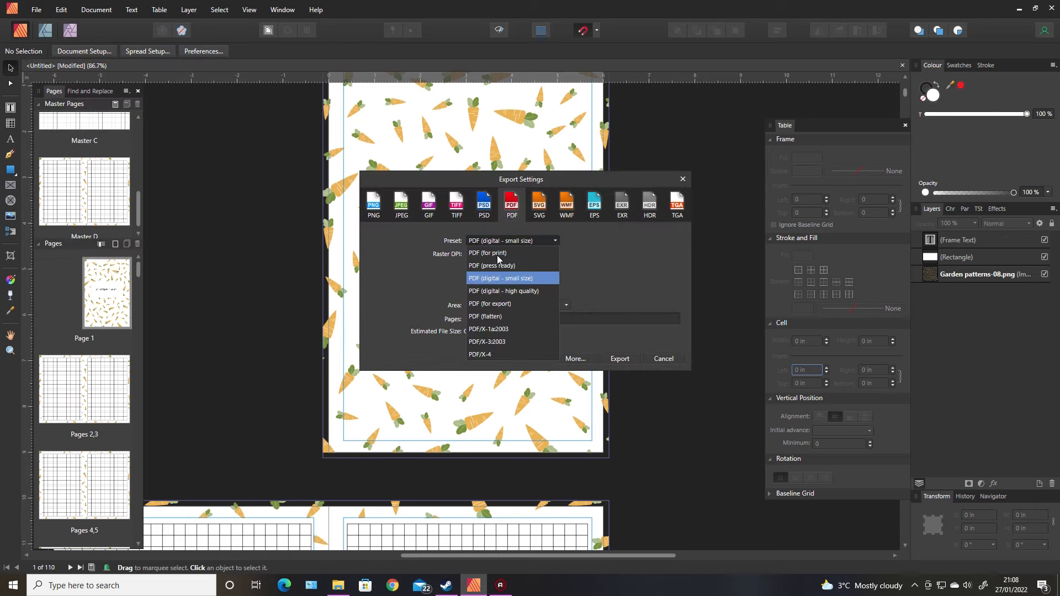
click(497, 255)
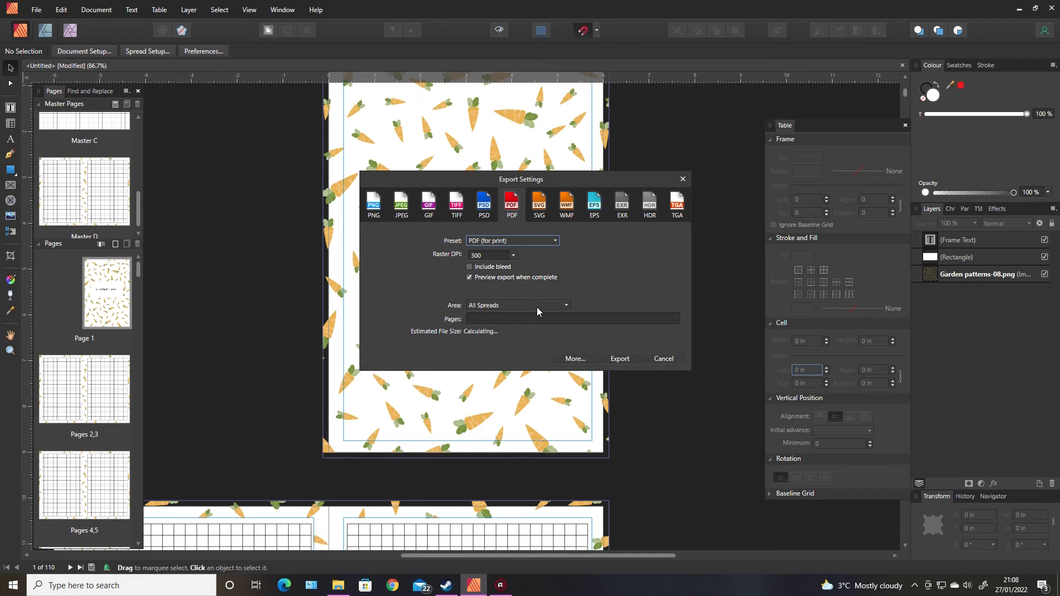
click(620, 359)
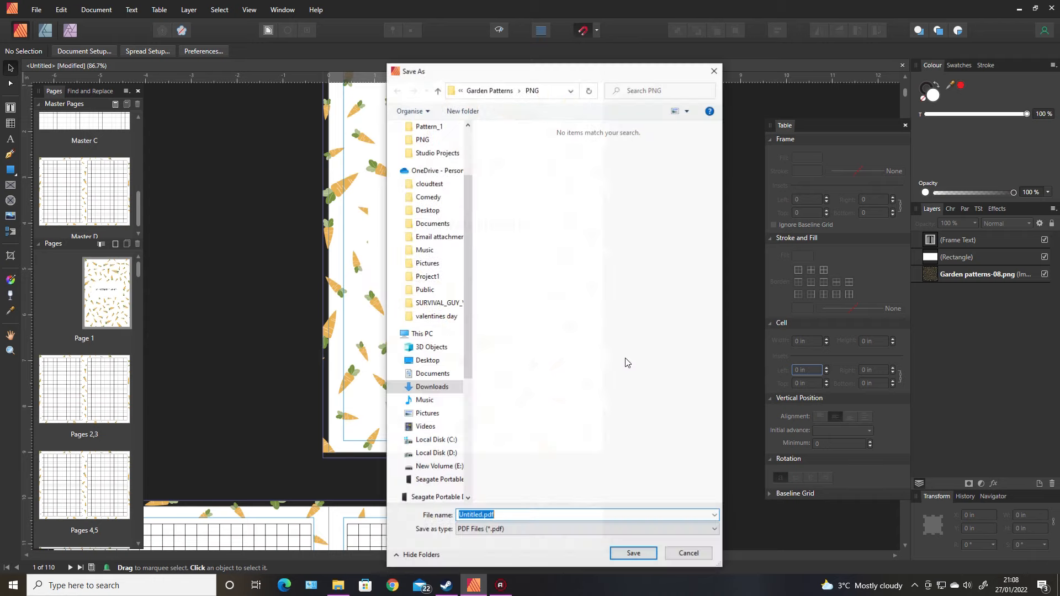
click(632, 554)
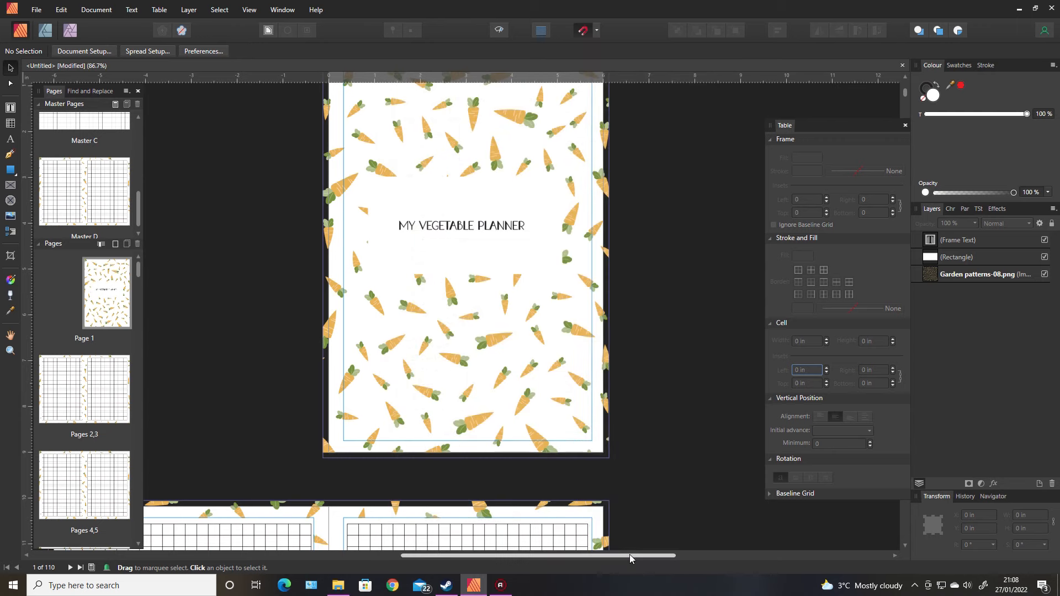